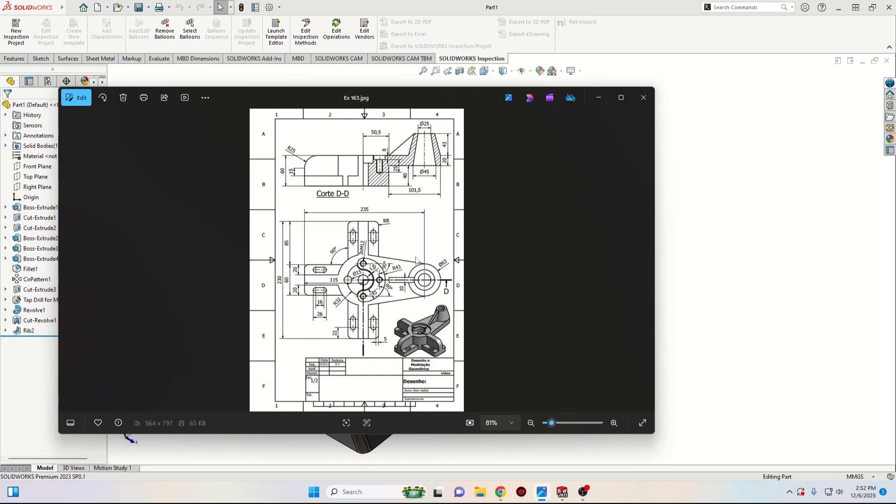
- Examine the views and dimensions of the Ex 163.jpg reference drawing and the finished bracket model
scroll(414, 223, "up", 1)
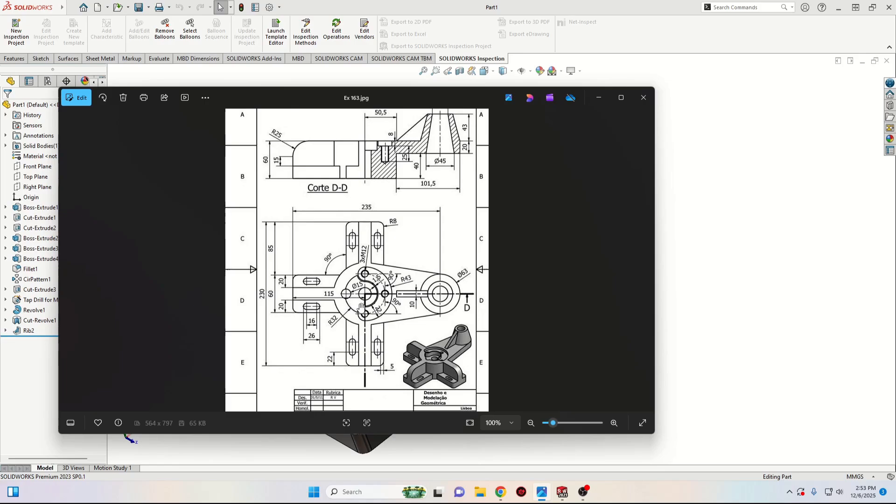
scroll(429, 195, "up", 1)
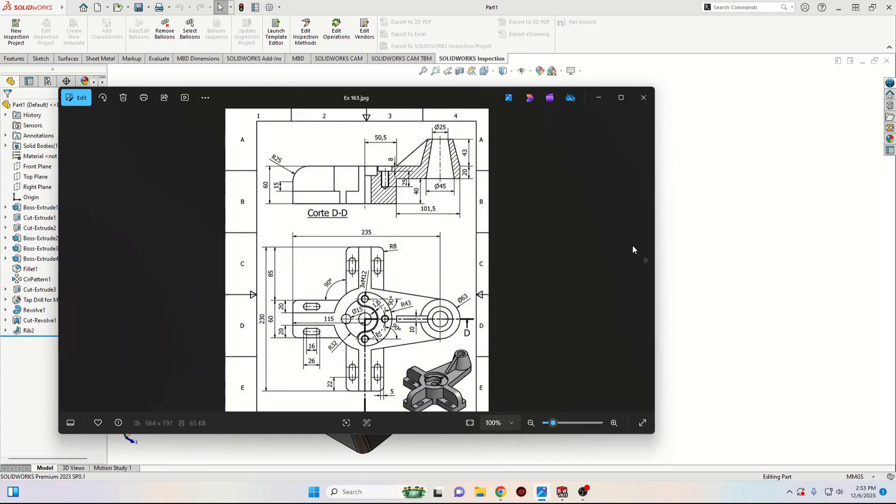
left_click_drag(463, 93, 0, 94)
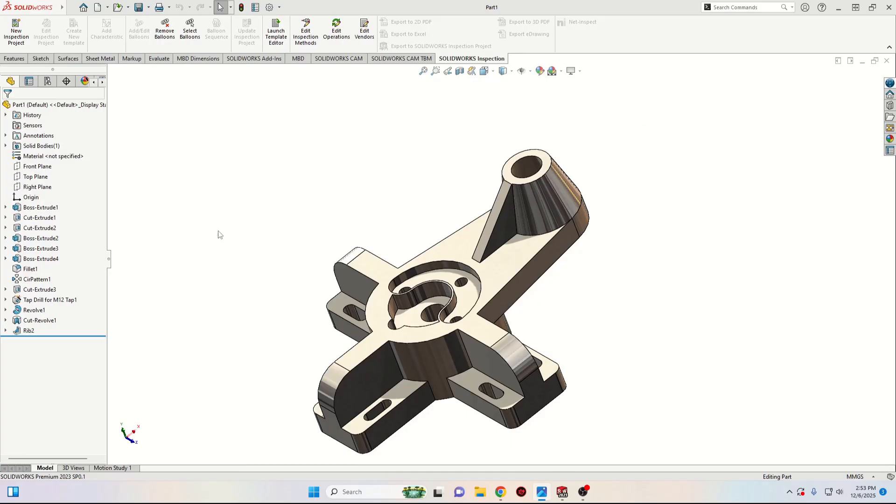
middle_click_drag(285, 210, 251, 210)
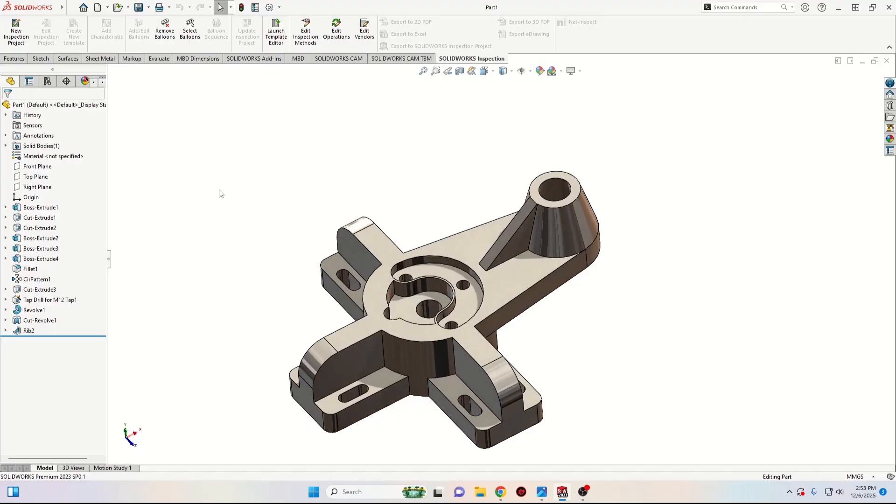
- Create a new part document and set its scene background to Plain White
left_click(97, 7)
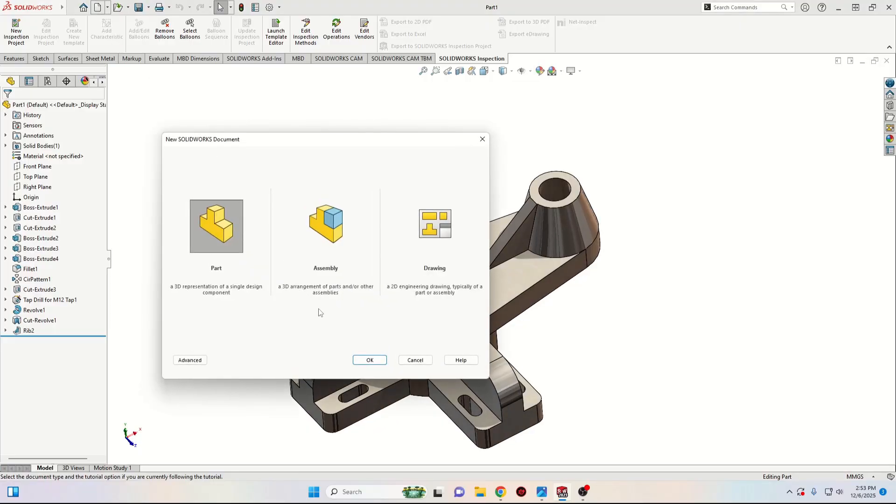
left_click(371, 360)
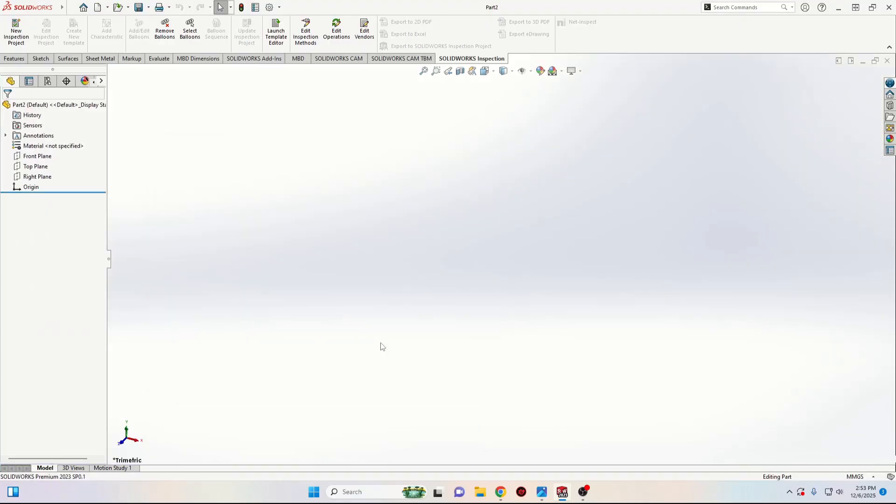
left_click(562, 71)
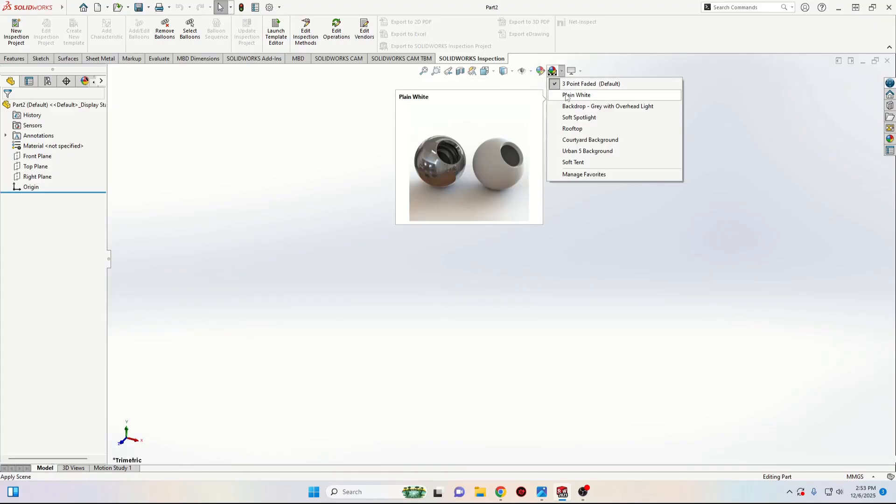
left_click(572, 92)
- Sketch two concentric circles centred on the origin on the Top Plane, the outer one about 66 mm in diameter
left_click(35, 166)
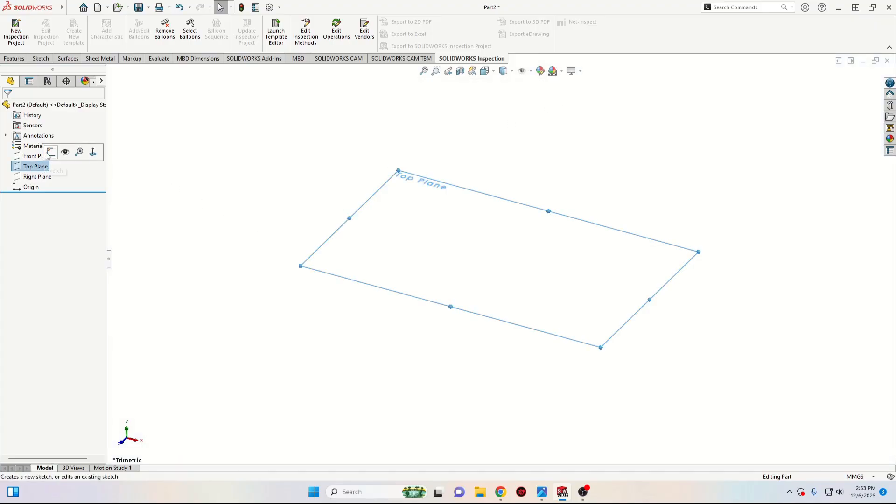
left_click(56, 153)
left_click(288, 240)
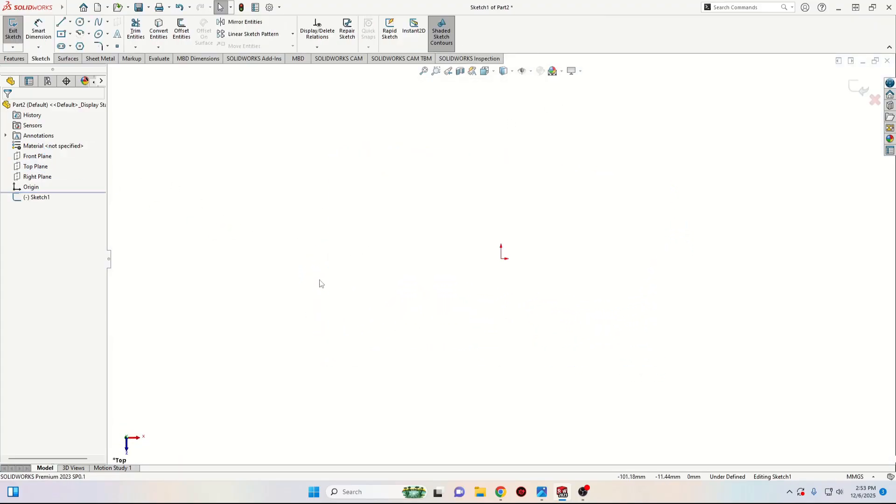
middle_click_drag(320, 280, 256, 303, "ctrl")
left_click(80, 22)
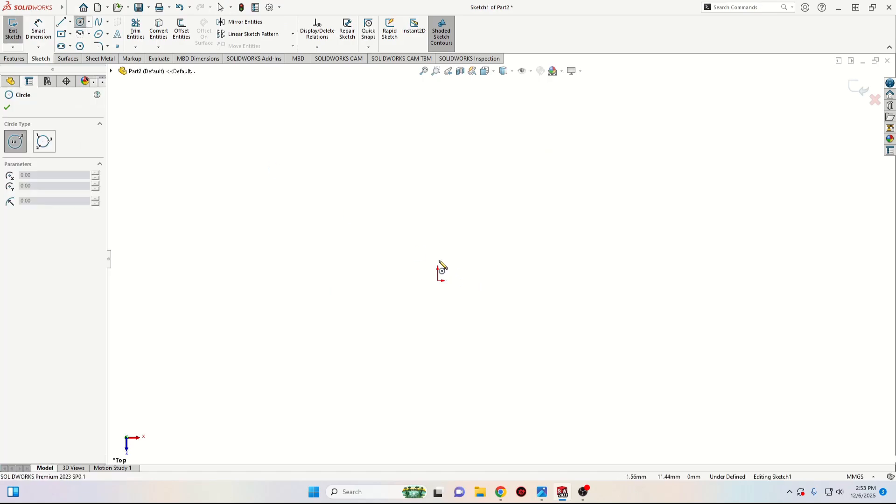
left_click_drag(437, 281, 405, 323)
left_click_drag(438, 281, 425, 296)
key("Escape")
- Dimension the outer circle's diameter as 101 mm
left_click(37, 28)
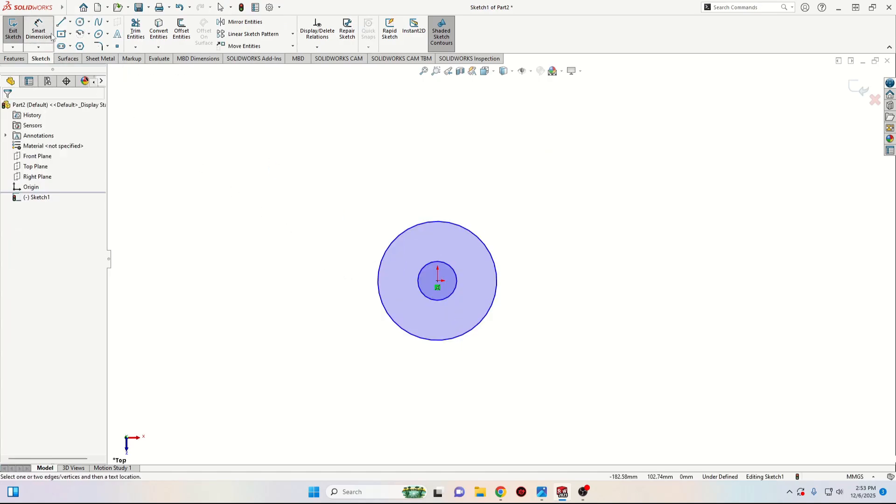
left_click(448, 229)
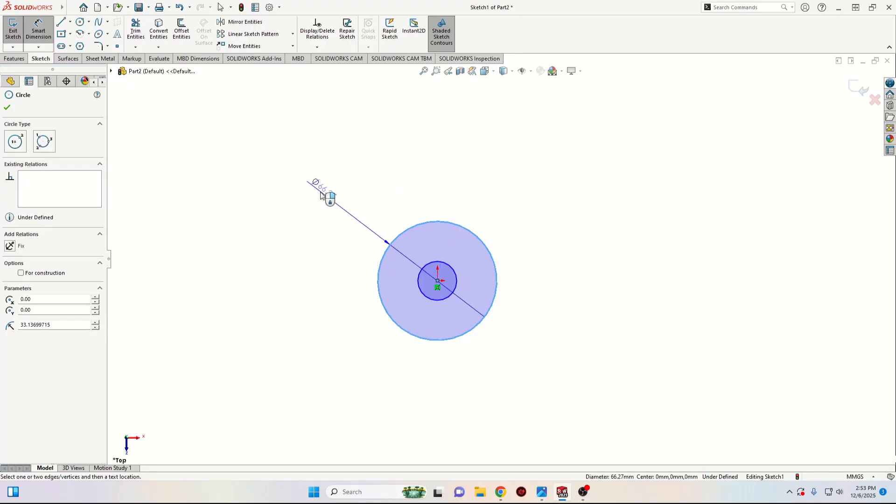
left_click(311, 189)
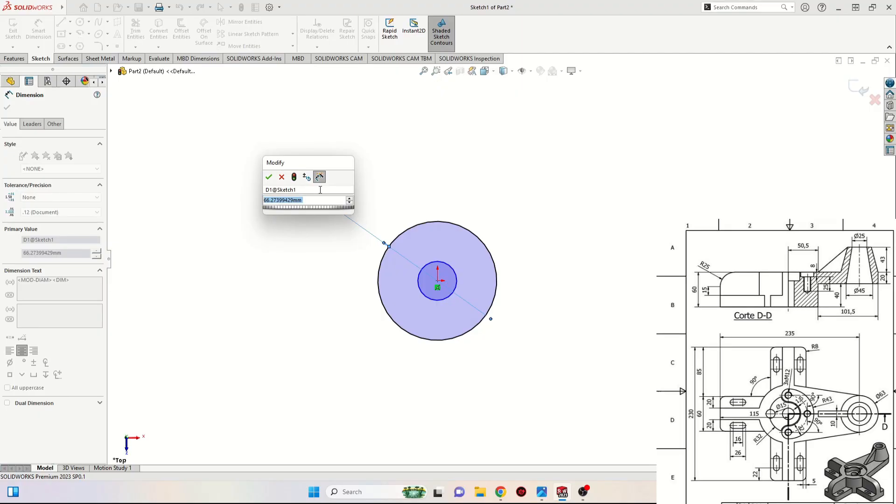
type("10")
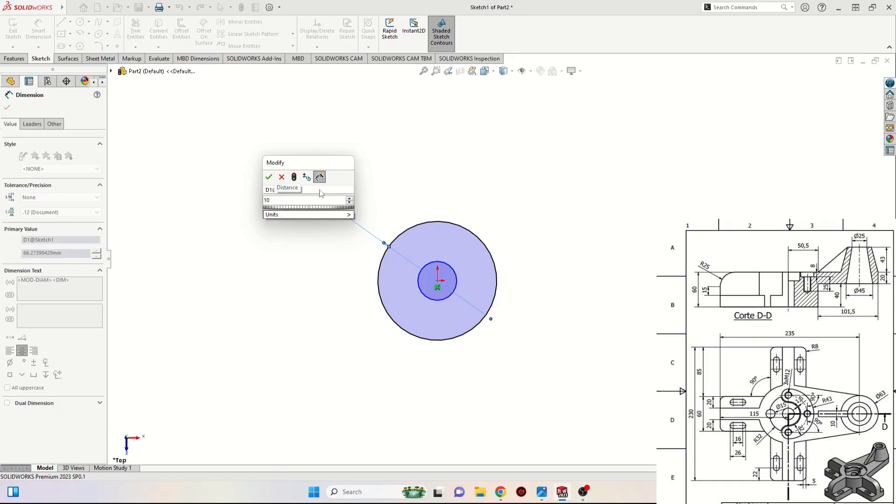
type("1")
key("Return")
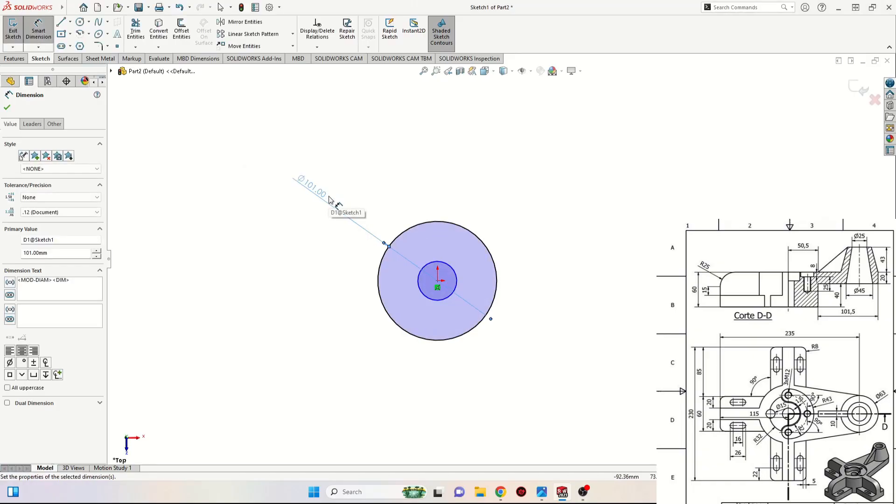
- Dimension the inner circle's diameter as 20 mm and finish dimensioning
left_click(432, 301)
left_click(300, 281)
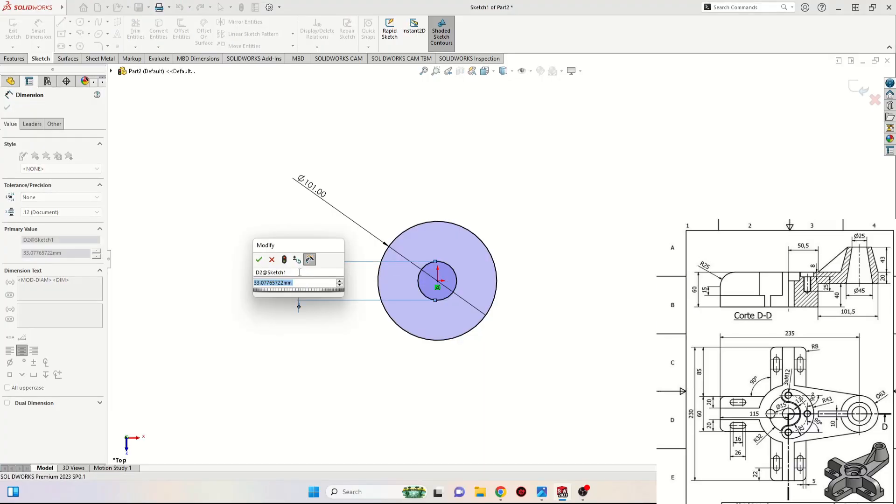
type("20")
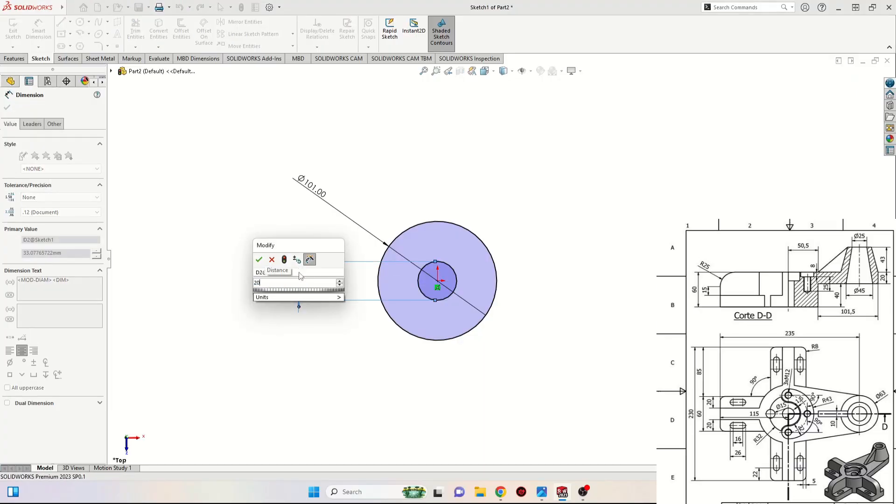
key("Return")
right_click(238, 221)
left_click(251, 249)
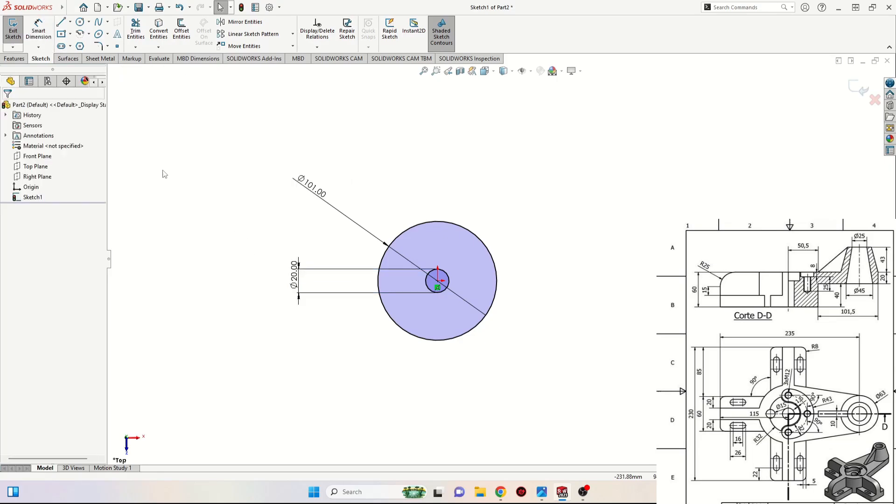
- Extrude the ring profile upward as a Blind boss 60 mm high
left_click(8, 58)
left_click(17, 28)
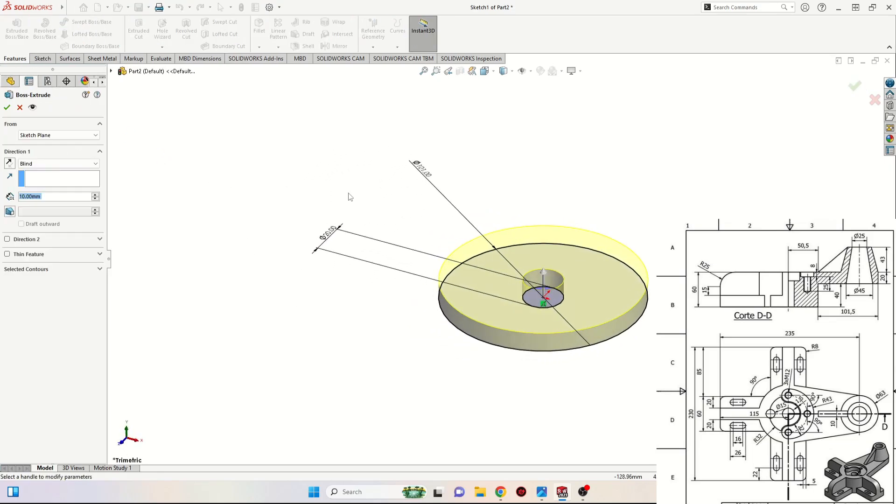
left_click(95, 194)
left_click(95, 194)
left_click(95, 195)
left_click(95, 194)
left_click(96, 195)
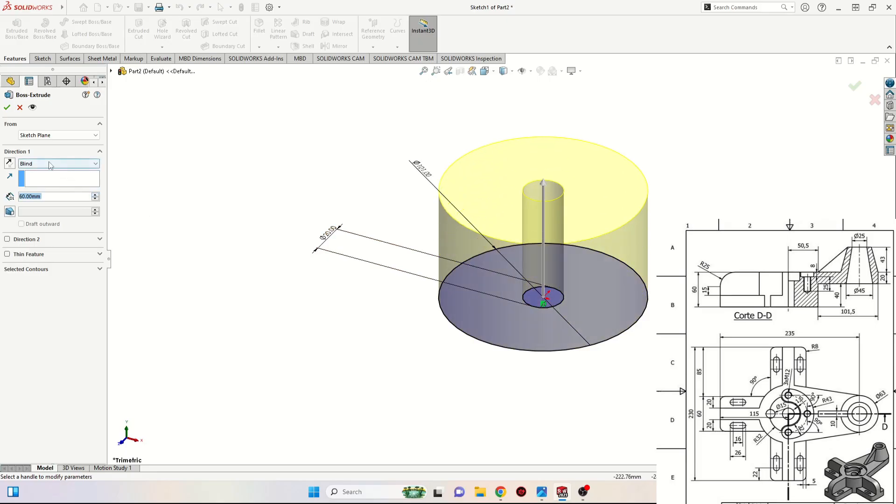
left_click(7, 108)
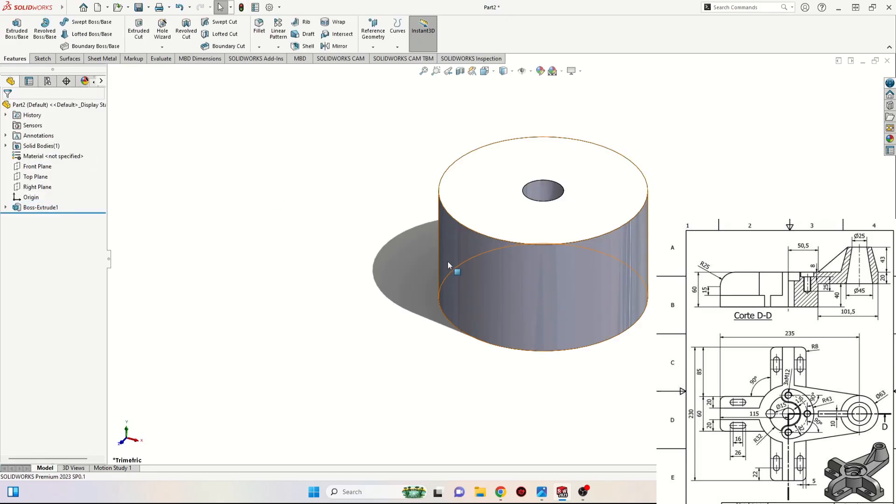
- Start a sketch on the cylinder's top face and draw a 90° centerpoint arc around the origin, about 17 mm in radius
scroll(366, 294, "up", 3)
middle_click_drag(368, 295, 344, 382)
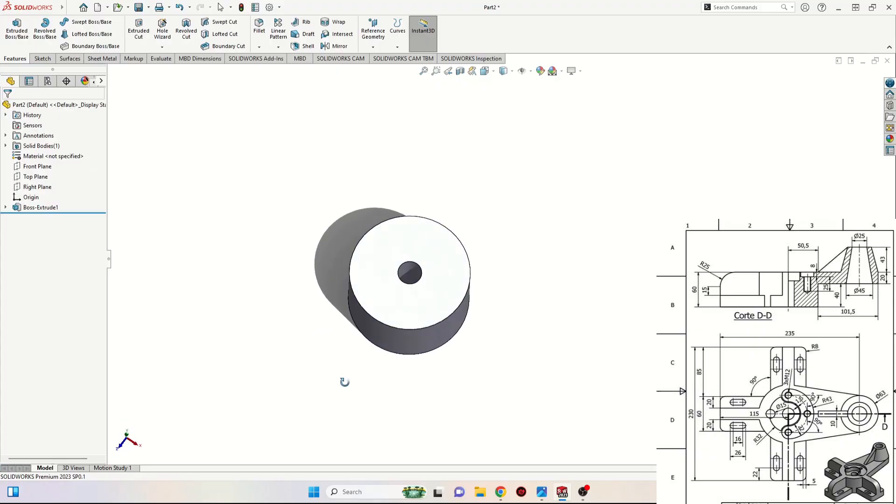
left_click(422, 257)
left_click(468, 224)
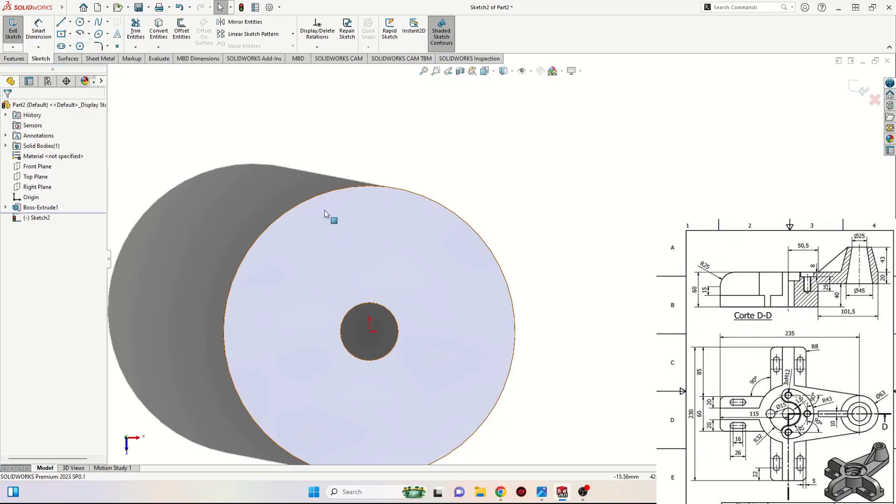
middle_click_drag(324, 210, 304, 184, "ctrl")
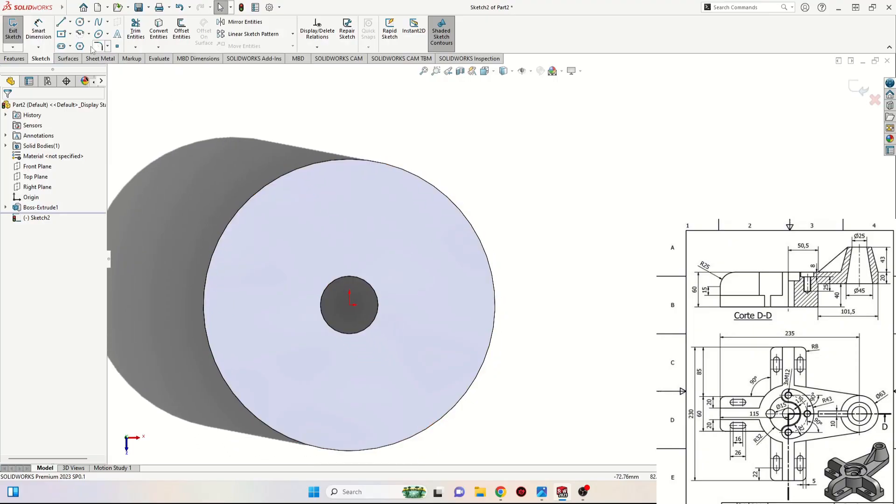
left_click(80, 34)
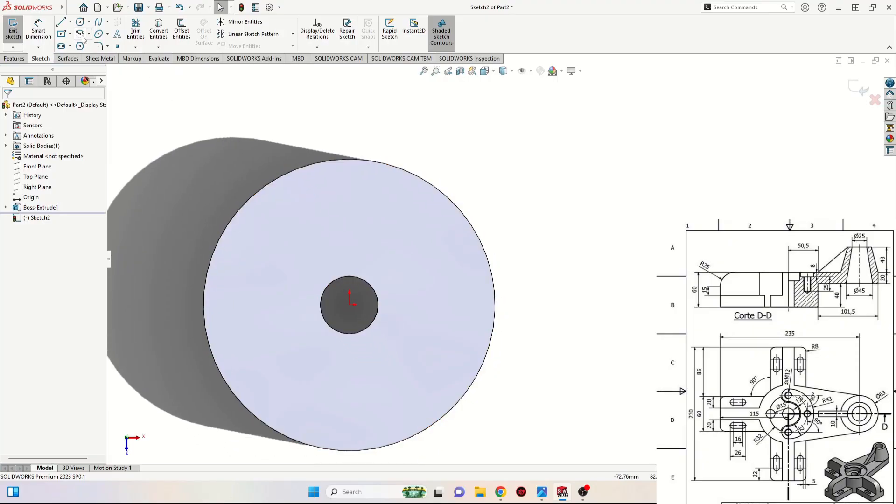
left_click(350, 305)
left_click(381, 268)
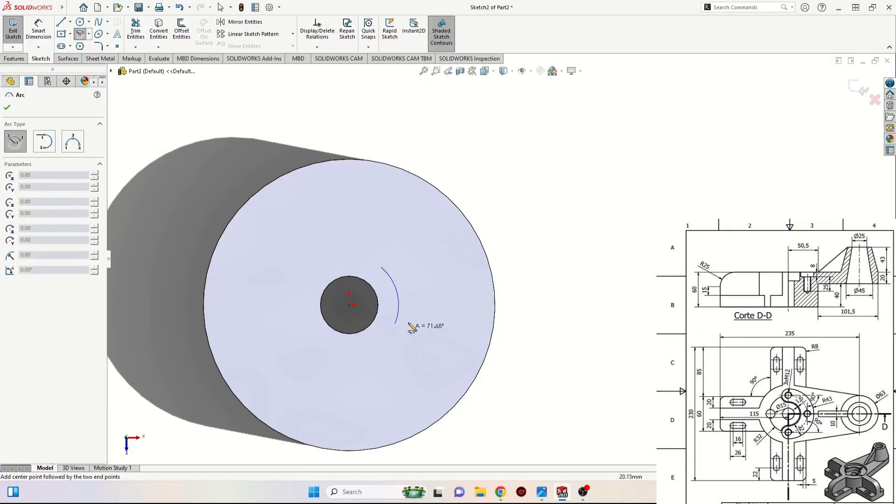
left_click(397, 348)
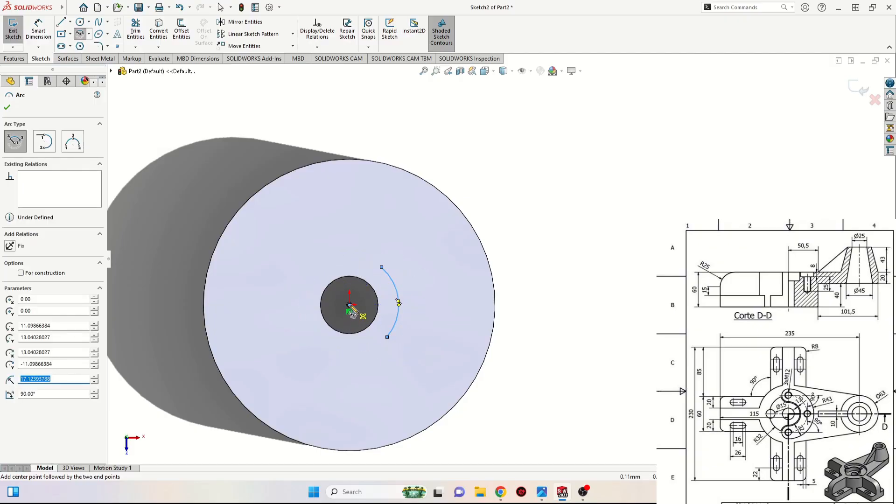
- Draw a second, outer centerpoint arc around the origin, about 32 mm in radius and spanning about 125°
left_click(350, 306)
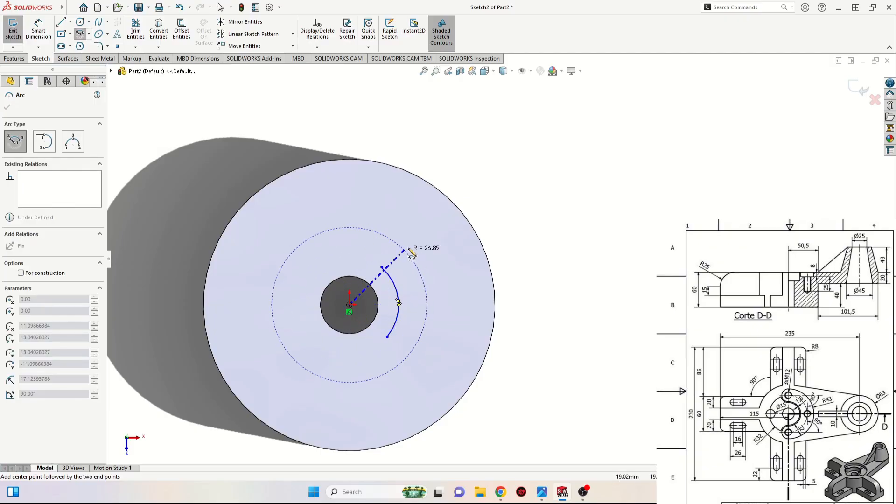
left_click(387, 220)
left_click(398, 383)
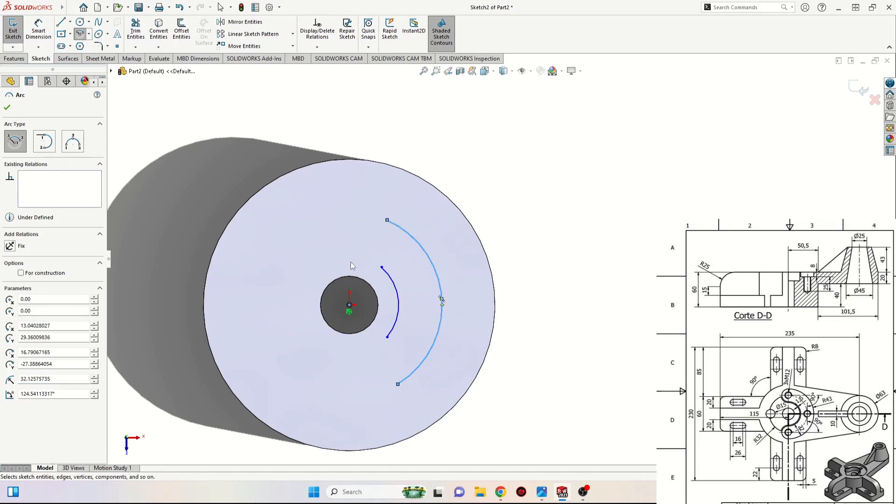
key("Escape")
- Close both ends of the curved slot with tangent arcs joining the inner arc's endpoints to the outer arc's endpoints
left_click(88, 34)
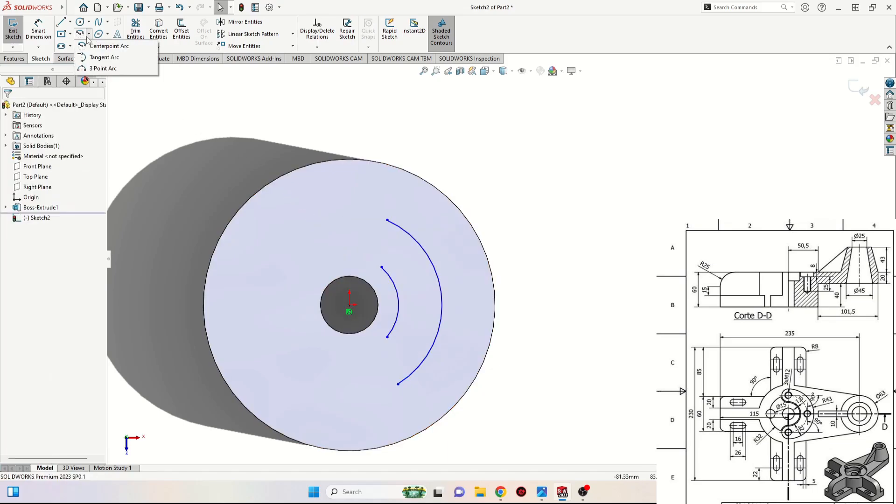
left_click(99, 56)
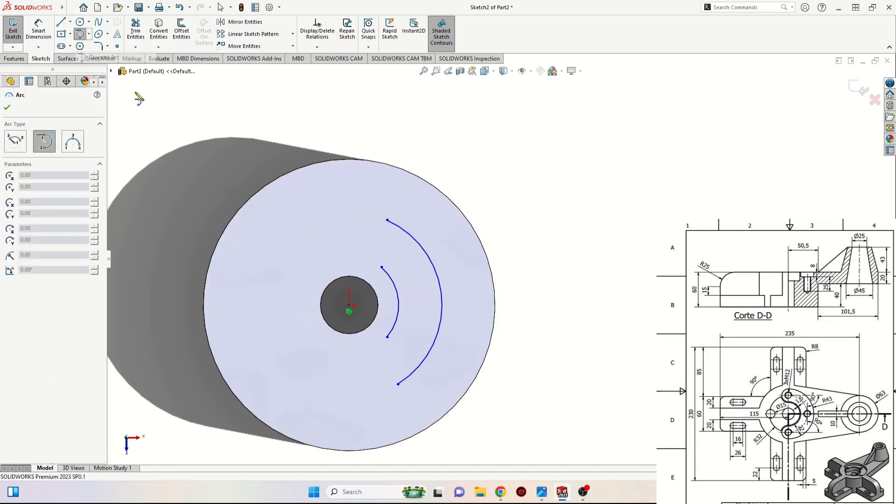
left_click(382, 267)
left_click(387, 219)
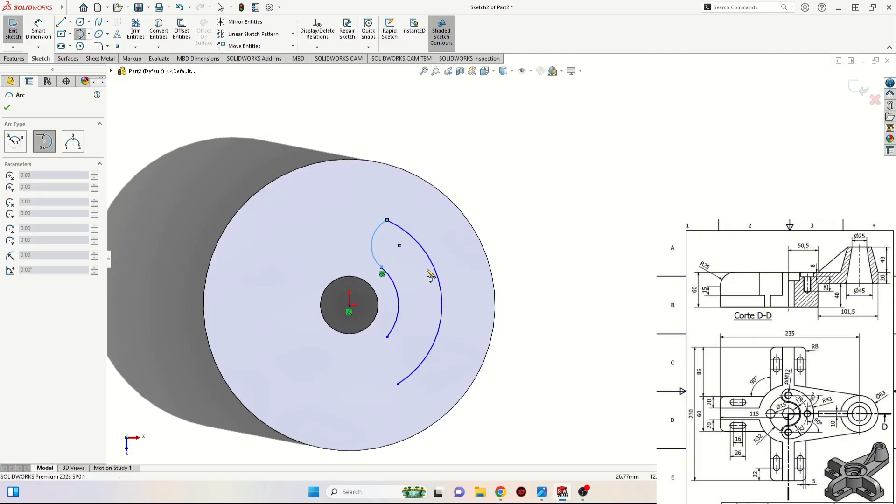
left_click(388, 336)
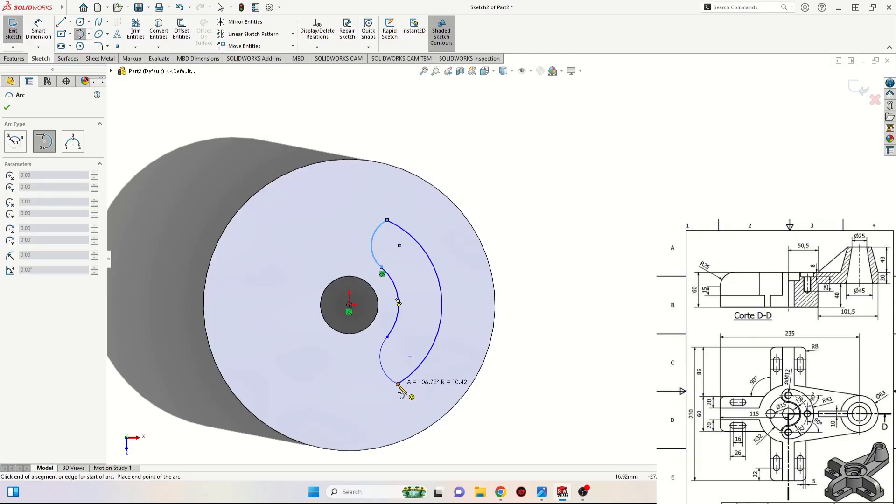
left_click(399, 385)
key("Escape")
- Finish the lower end arc and make both end arcs tangent to the slot's outer arc at its endpoints
left_click(397, 385)
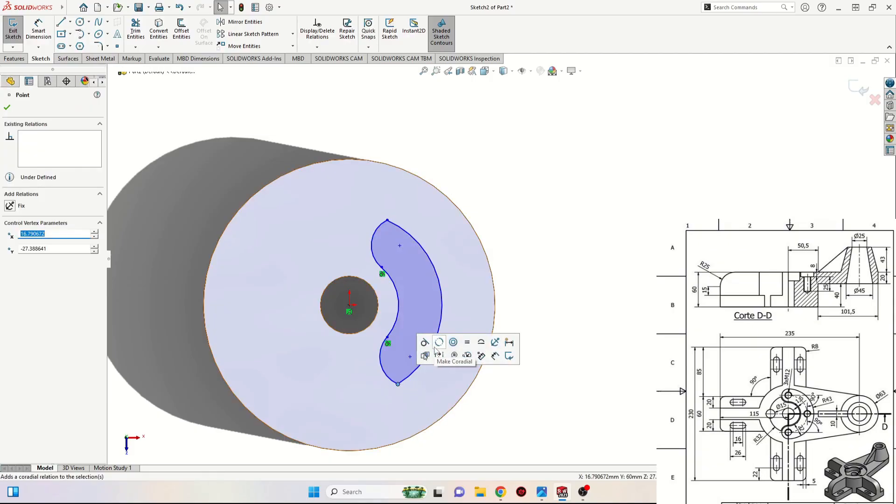
left_click(425, 343)
left_click(394, 206)
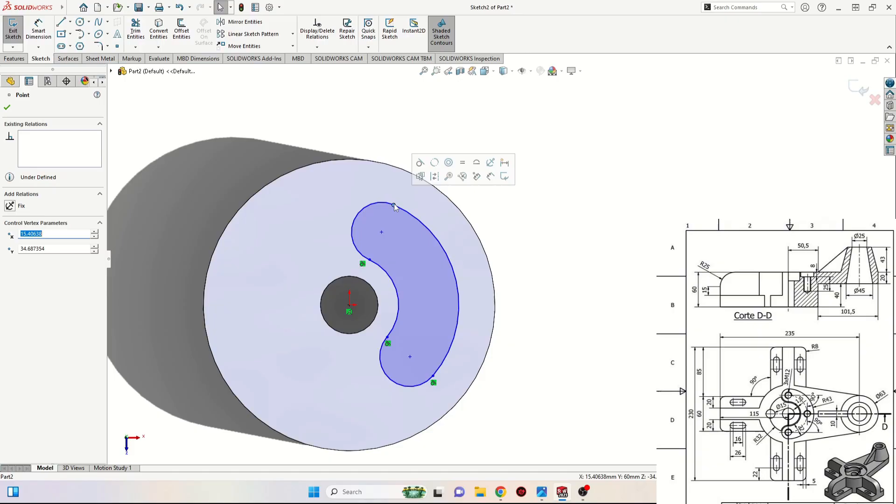
left_click(420, 162)
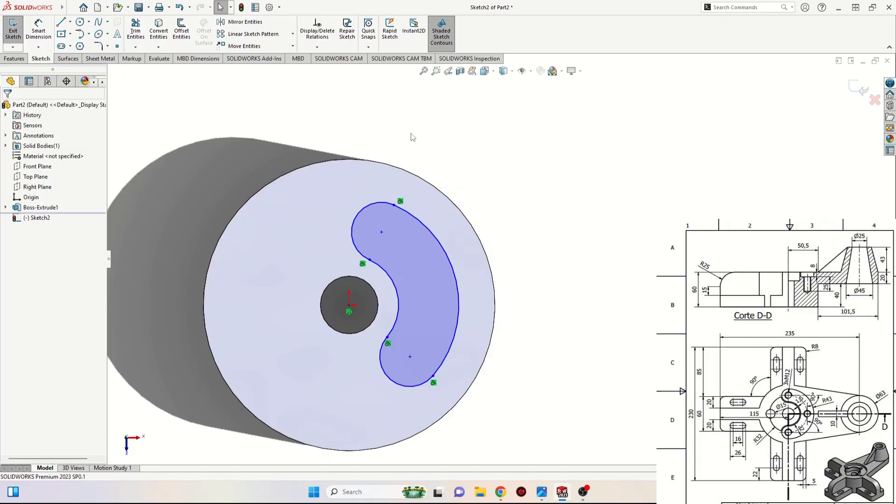
- Align the lower end arc's centre vertically with the origin
left_click(410, 356)
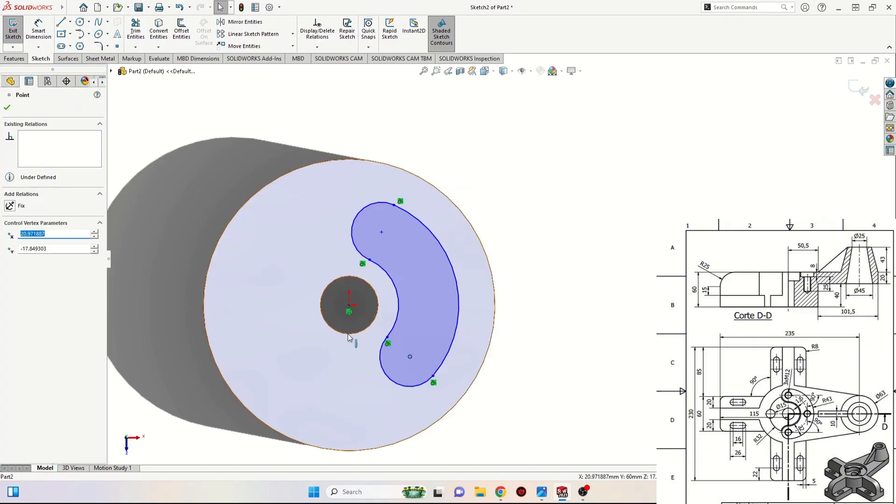
left_click(349, 305, "ctrl")
left_click(391, 265)
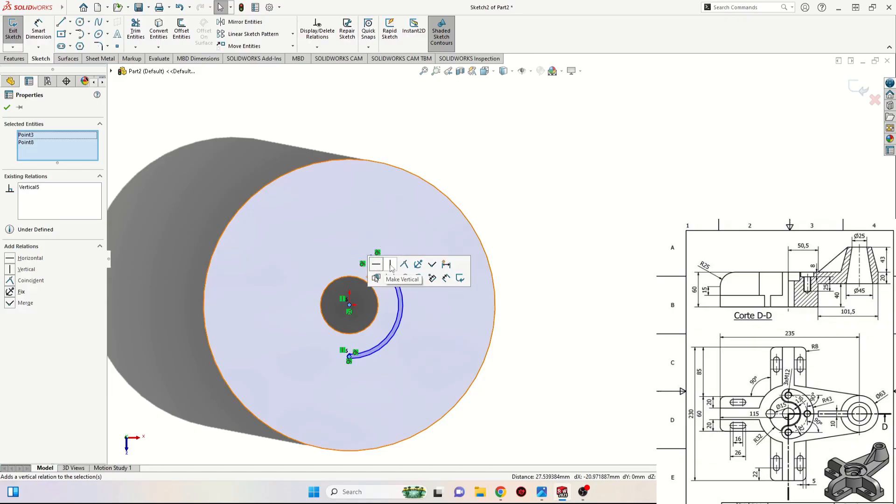
key("Escape")
- Move the slot's upper end close to the vertical axis and align its end arc's centre vertically with the origin
scroll(374, 262, "down", 5)
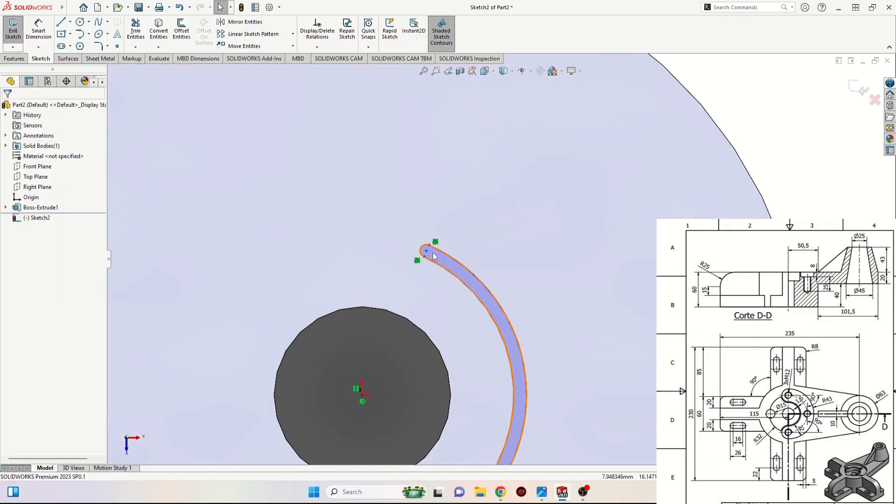
left_click_drag(430, 245, 387, 171)
scroll(501, 253, "up", 3)
key("Escape")
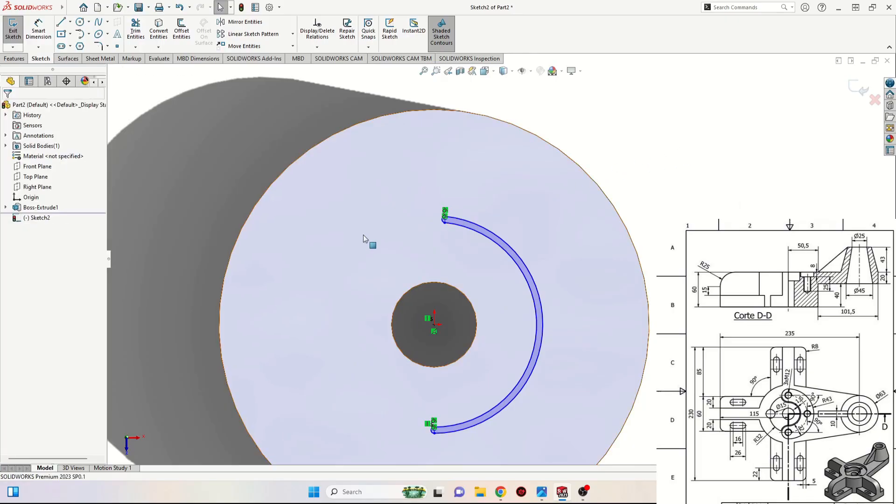
scroll(450, 226, "down", 6)
left_click(470, 225)
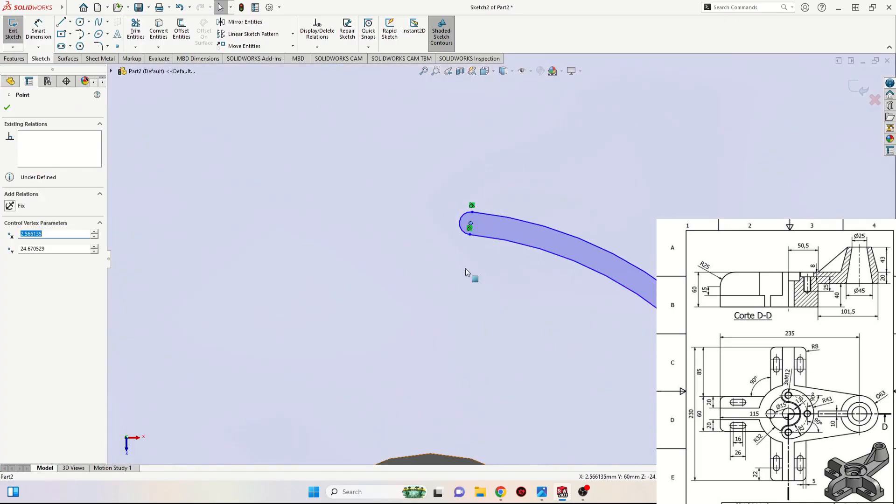
scroll(467, 271, "up", 3)
left_click(477, 376, "ctrl")
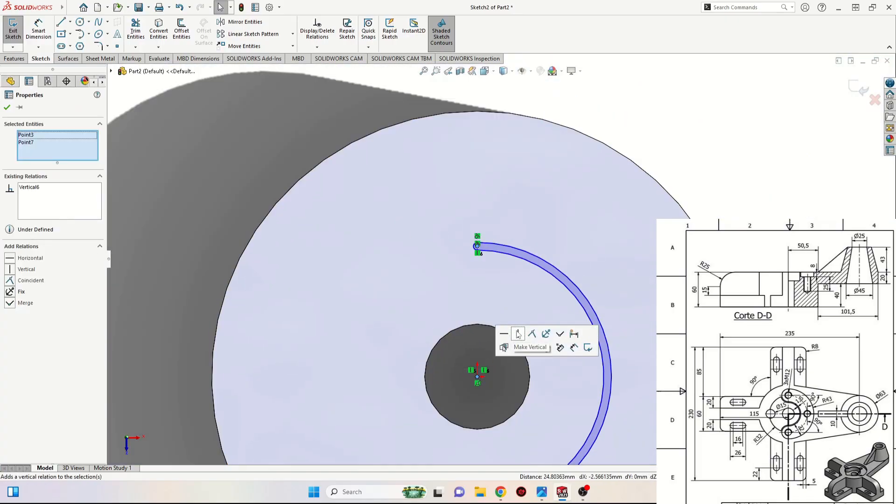
left_click(517, 334)
scroll(510, 296, "up", 3)
key("Escape")
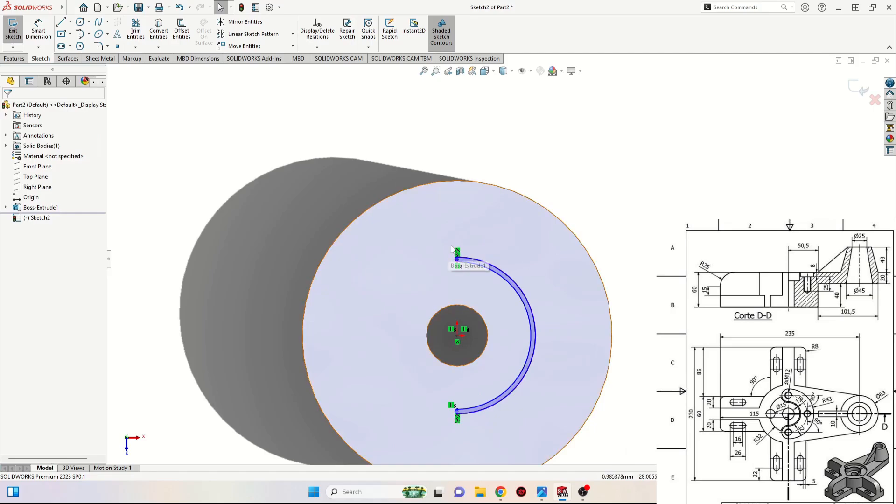
- Dimension the slot's outer arc with a radius of 43 mm
left_click(38, 30)
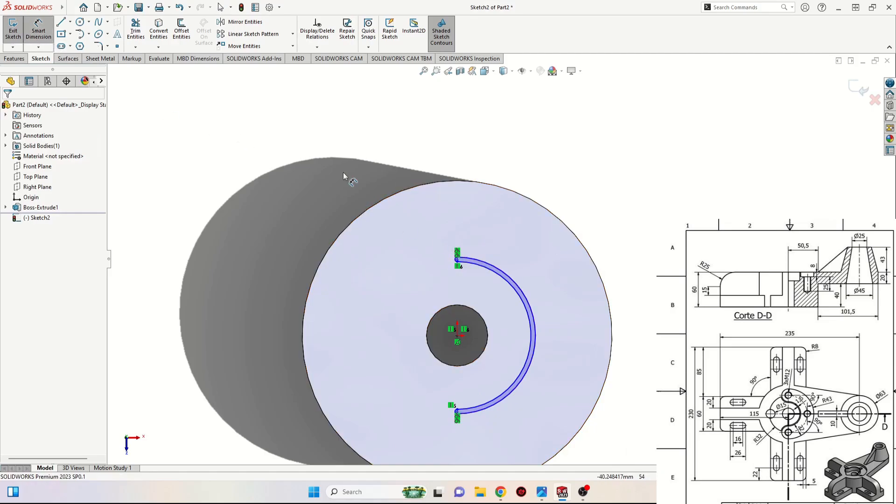
left_click(533, 306)
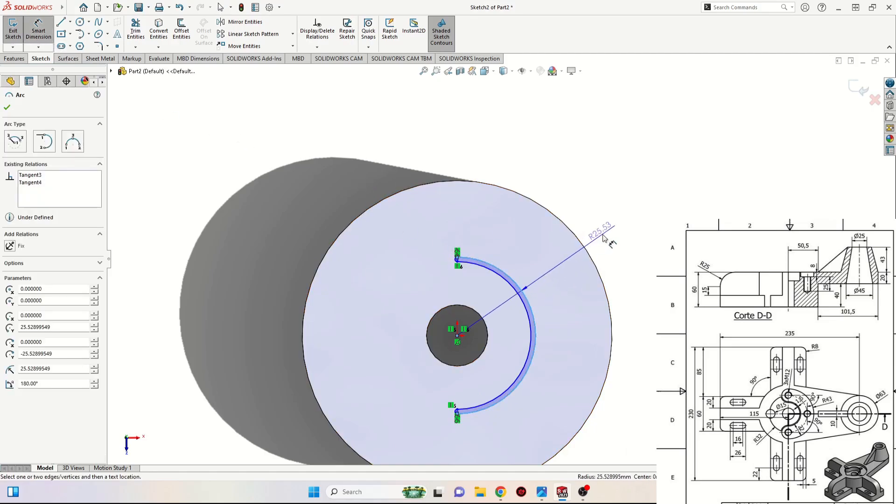
left_click(604, 238)
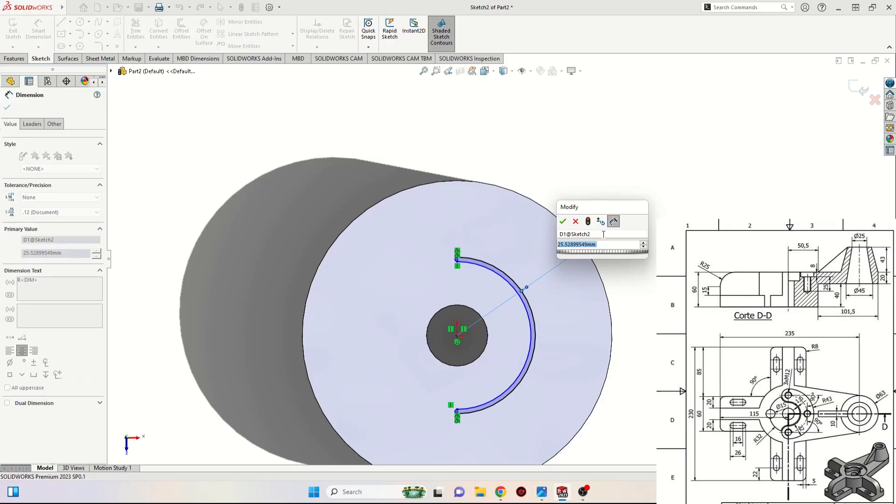
type("43")
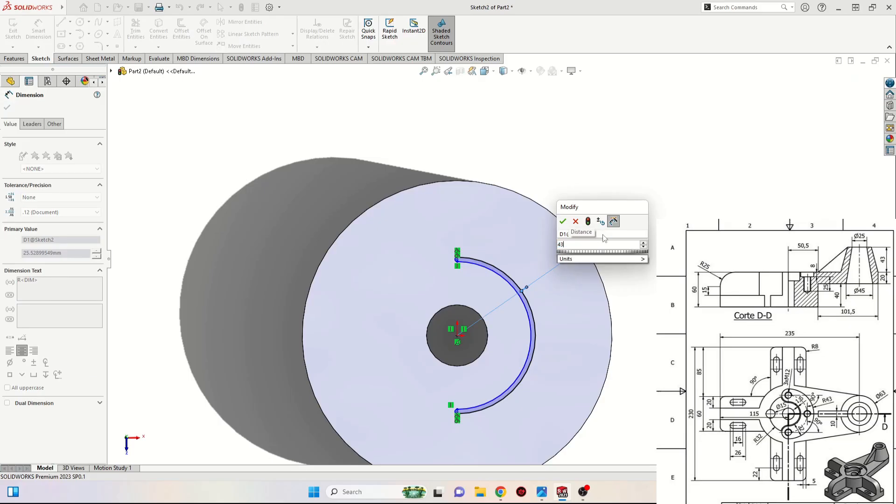
key("Return")
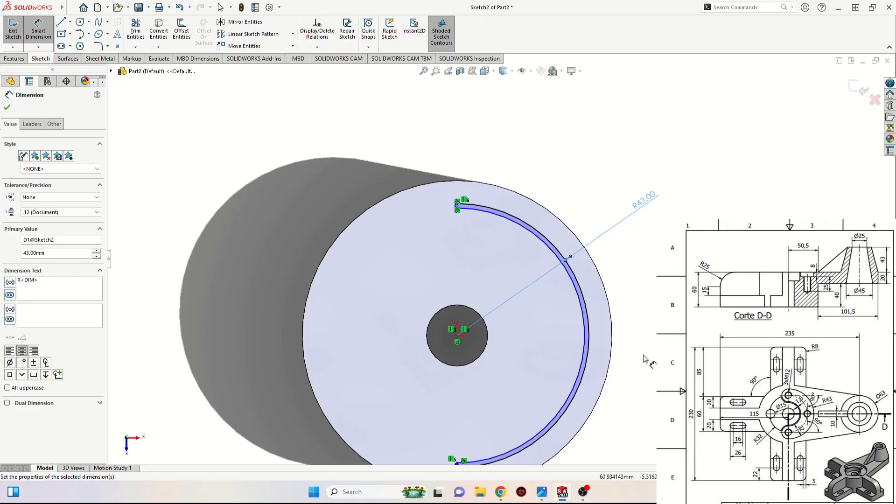
- Dimension the slot width between the inner and outer arcs as 22 mm and end dimensioning
left_click(572, 398)
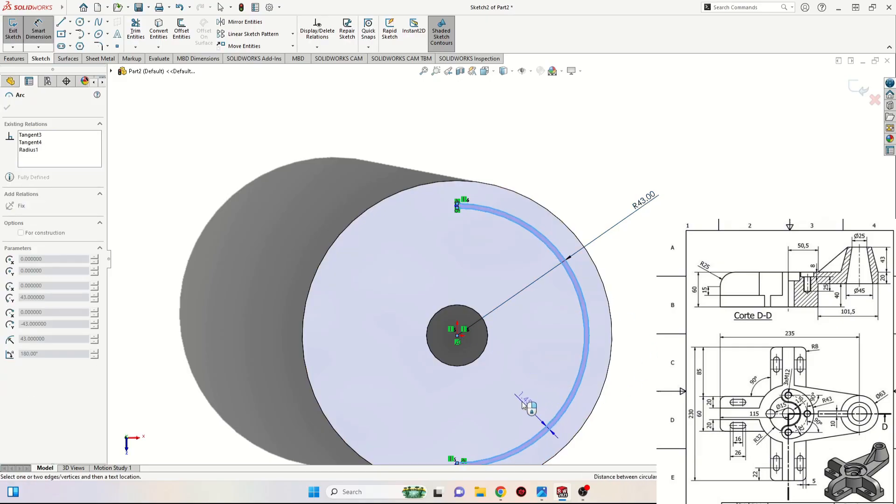
left_click(523, 406)
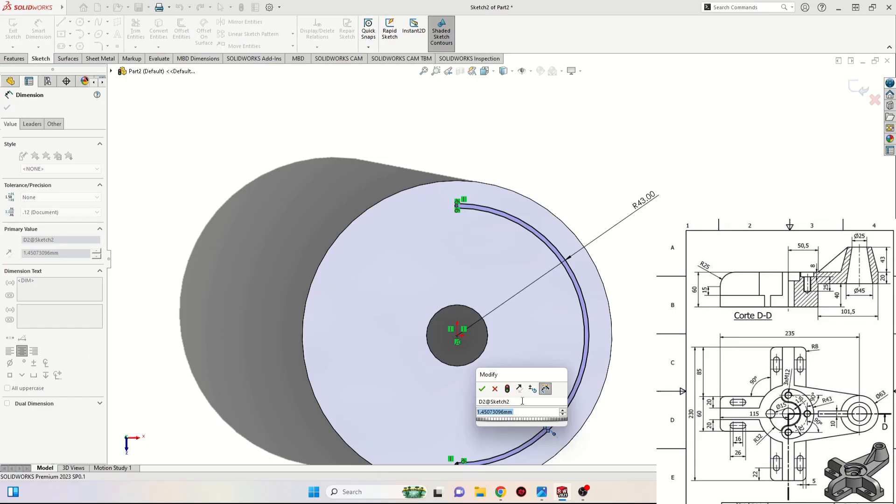
type("22")
key("Return")
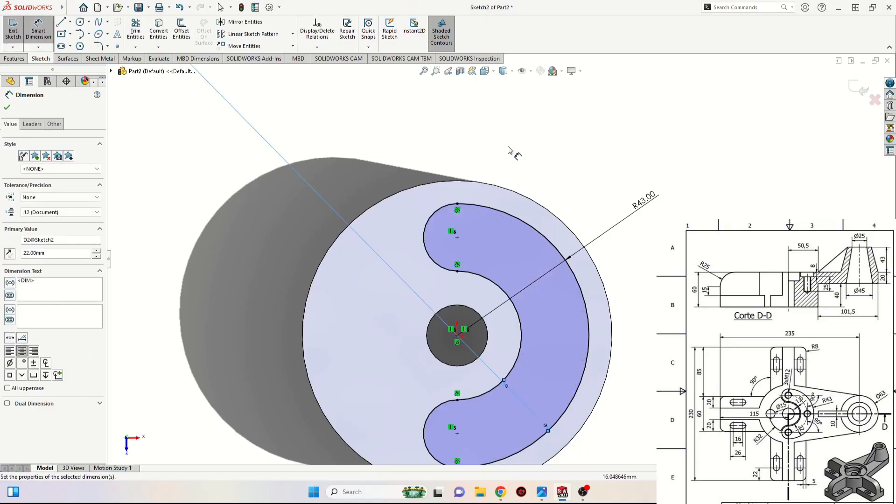
right_click(541, 139)
left_click(561, 166)
scroll(561, 168, "up", 1)
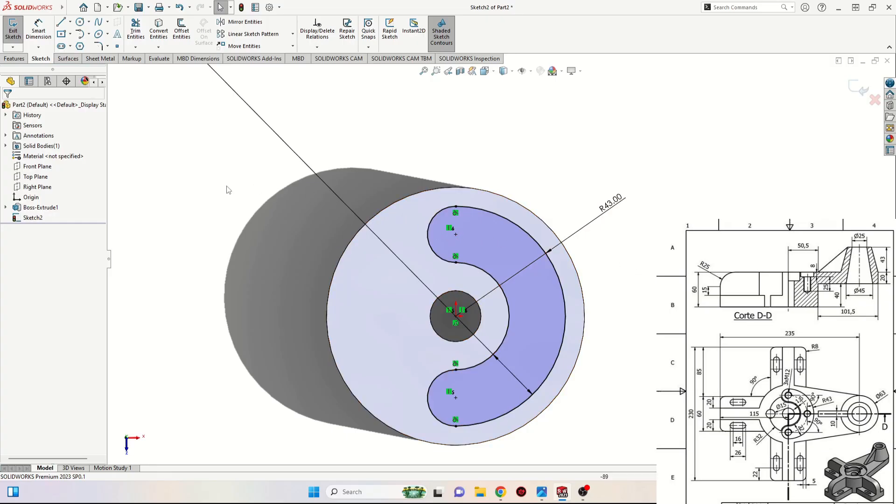
- Cut the curved slot profile into the cylinder's top face as a Blind cut 8 mm deep
left_click(14, 59)
left_click(139, 29)
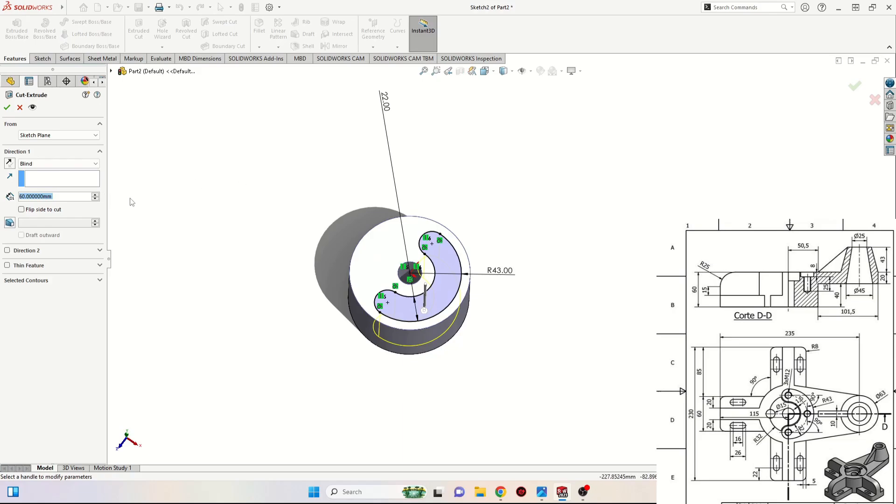
type("8")
key("Return")
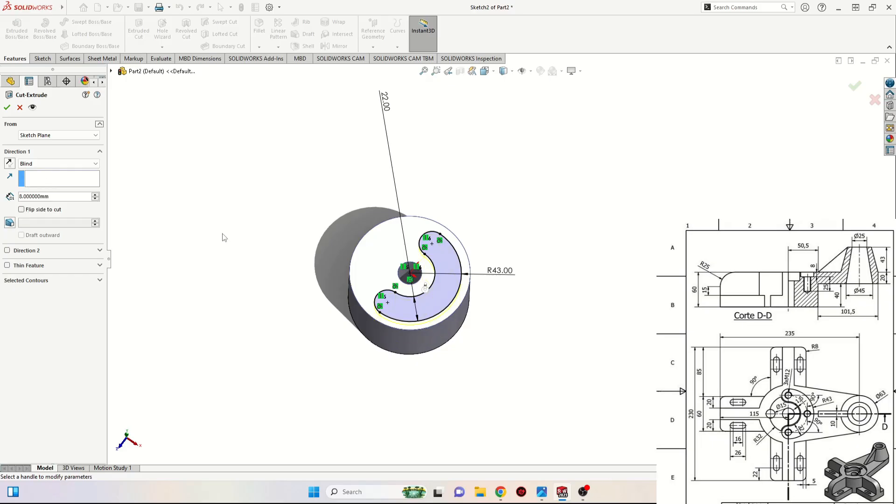
left_click(7, 108)
- Set up a Hole Wizard straight hole with ISO standard, Tap Drills type, size M12 and a 25 mm Blind depth
middle_click_drag(244, 246, 281, 373)
scroll(413, 303, "down", 5)
scroll(427, 295, "down", 1)
middle_click_drag(428, 295, 350, 362, "ctrl")
scroll(386, 313, "up", 3)
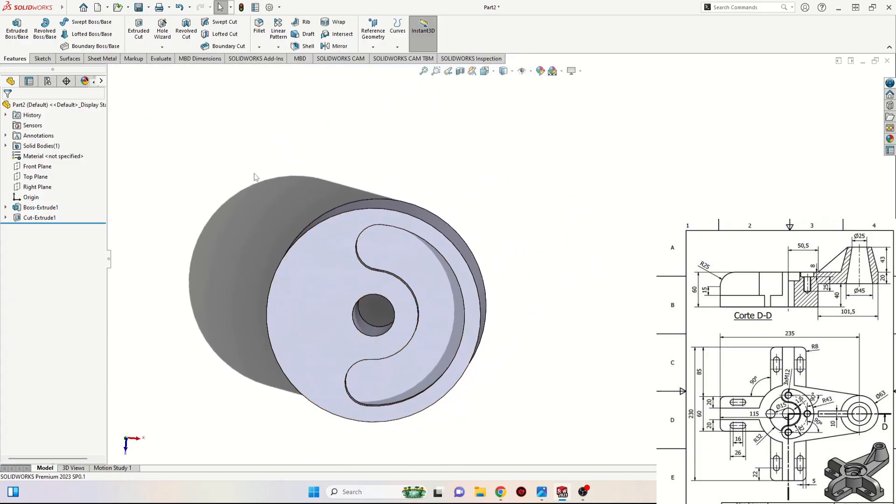
left_click(163, 28)
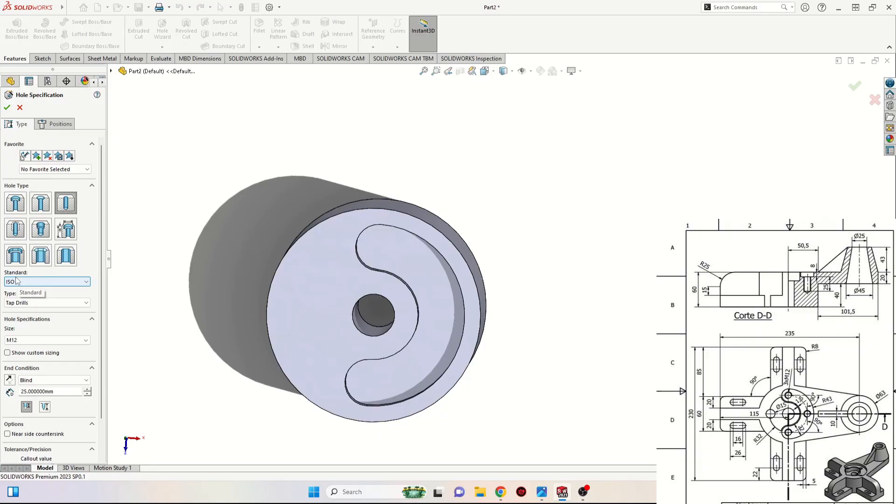
left_click(38, 303)
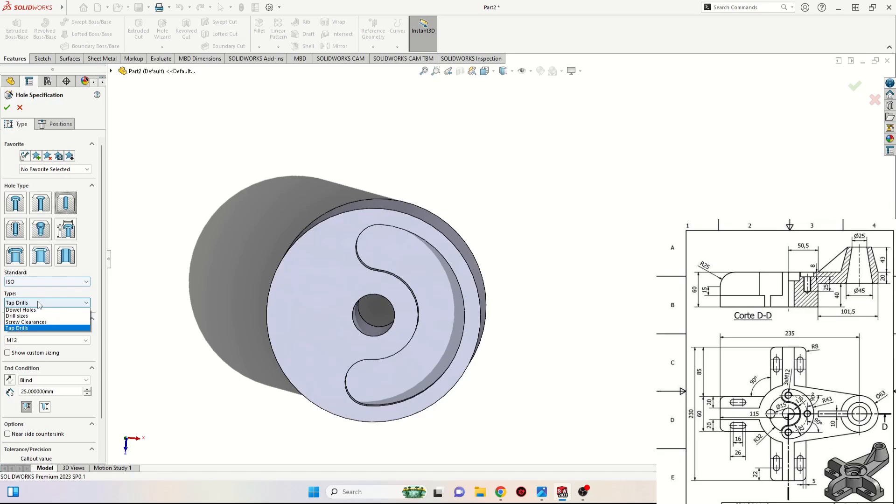
left_click(30, 330)
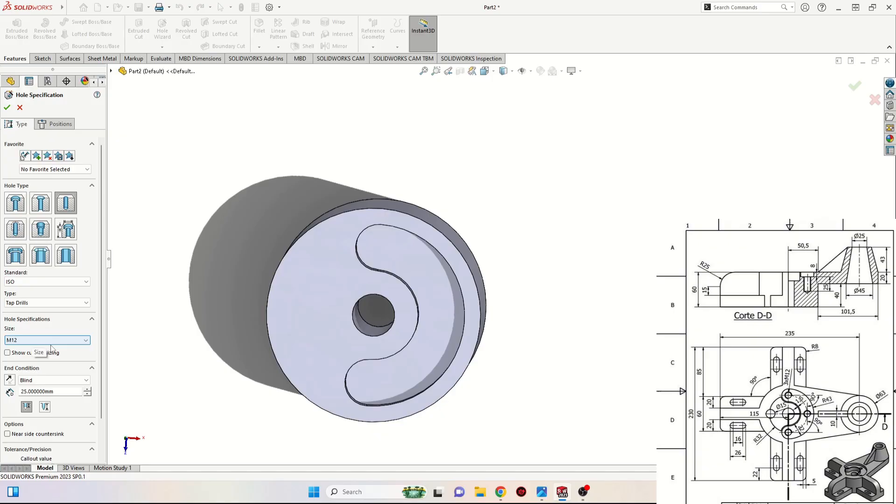
scroll(105, 415, "down", 3)
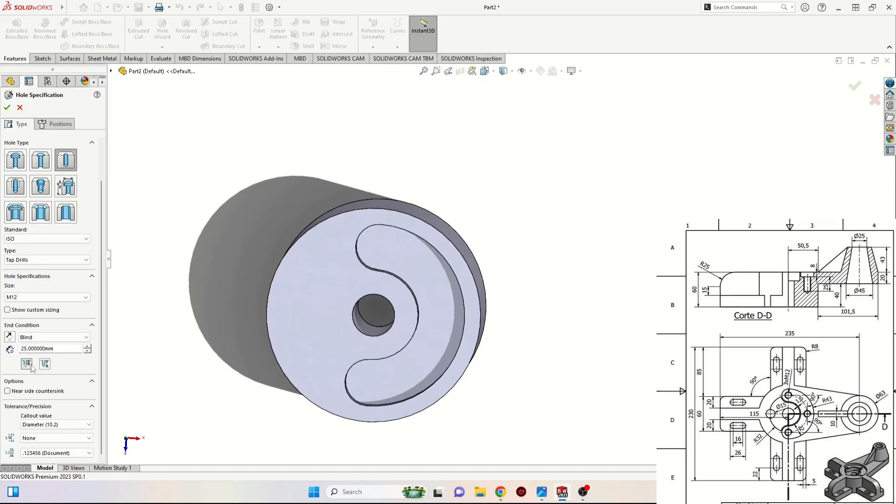
scroll(94, 327, "up", 3)
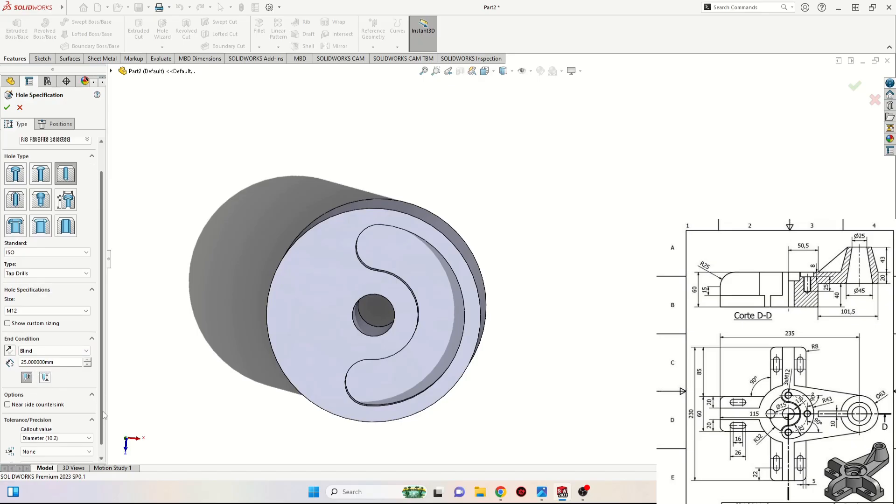
- Place three holes on the recess floor: one at each rounded end's centre and one about midway along the curve
left_click(56, 124)
left_click(54, 208)
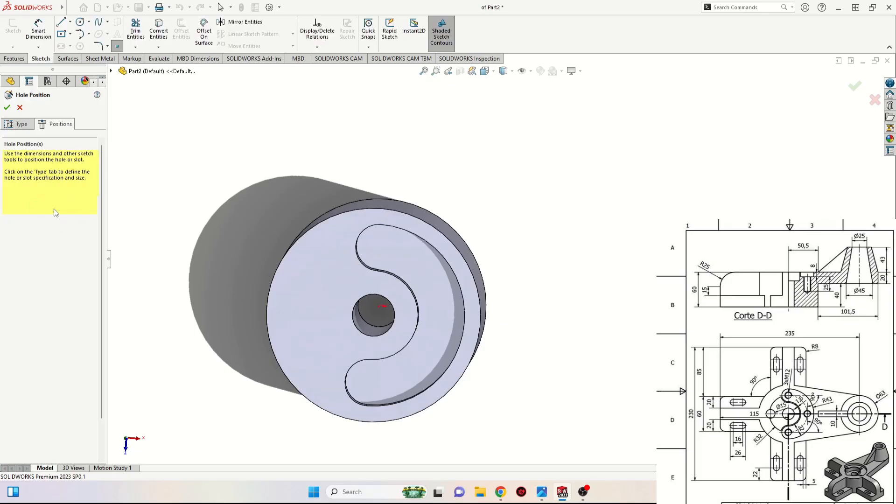
scroll(432, 250, "down", 2)
middle_click_drag(416, 289, 400, 266)
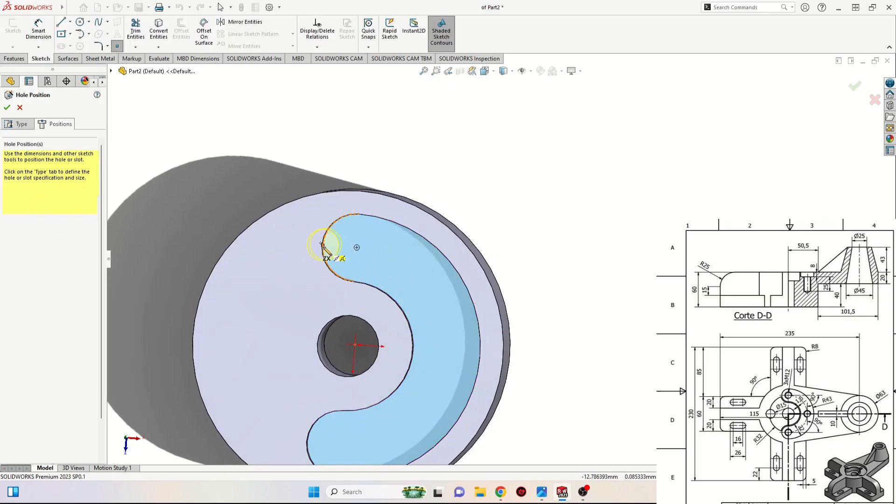
left_click(357, 248)
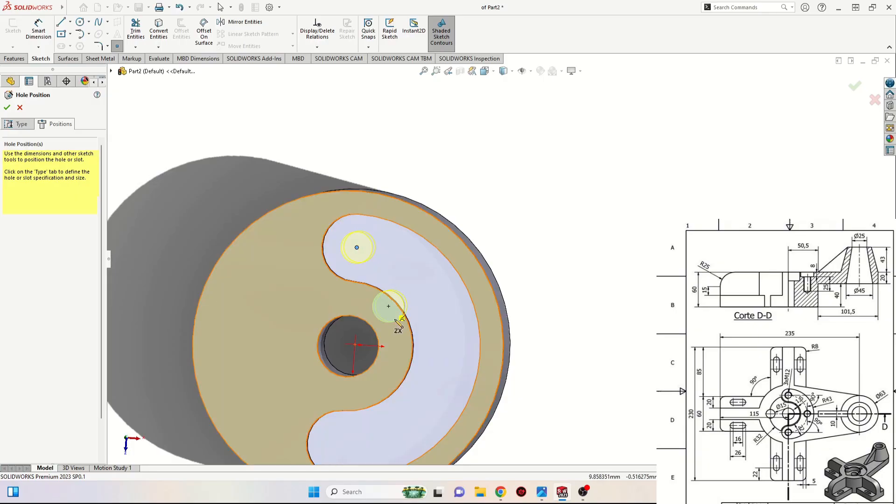
scroll(405, 360, "down", 1)
middle_click_drag(405, 360, 402, 314, "ctrl")
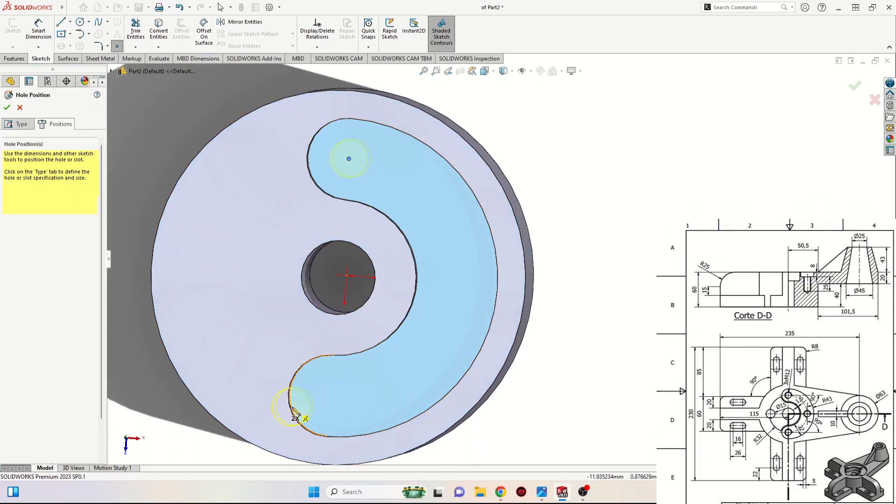
left_click(330, 397)
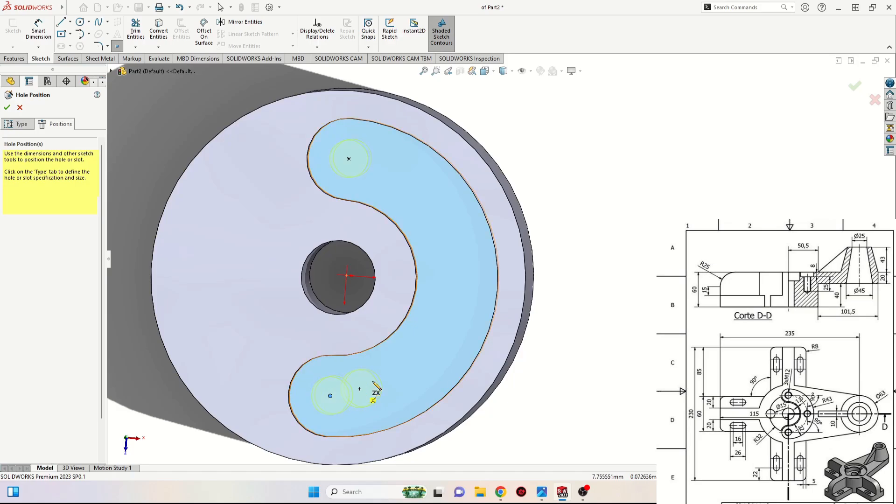
left_click(450, 295)
key("Escape")
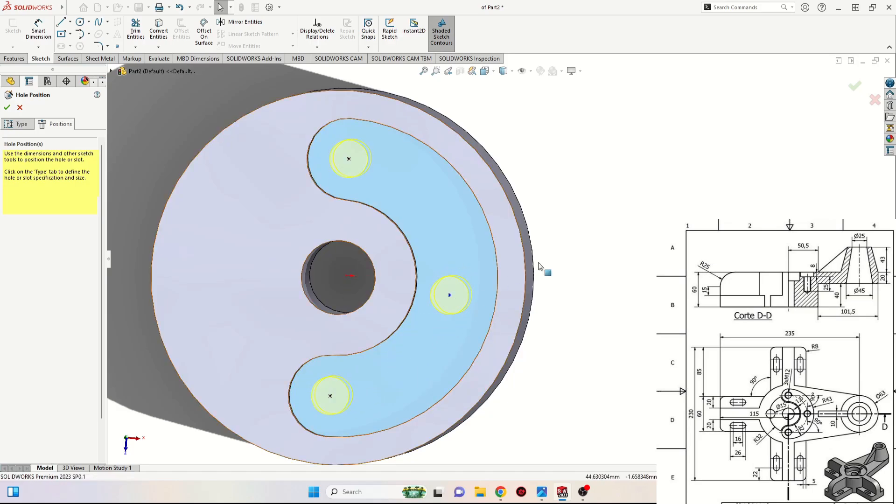
- Sketch a centerpoint arc of about 32 mm radius around the hub's axis, running from one end hole's centre to the other
middle_click_drag(389, 248, 402, 258, "ctrl")
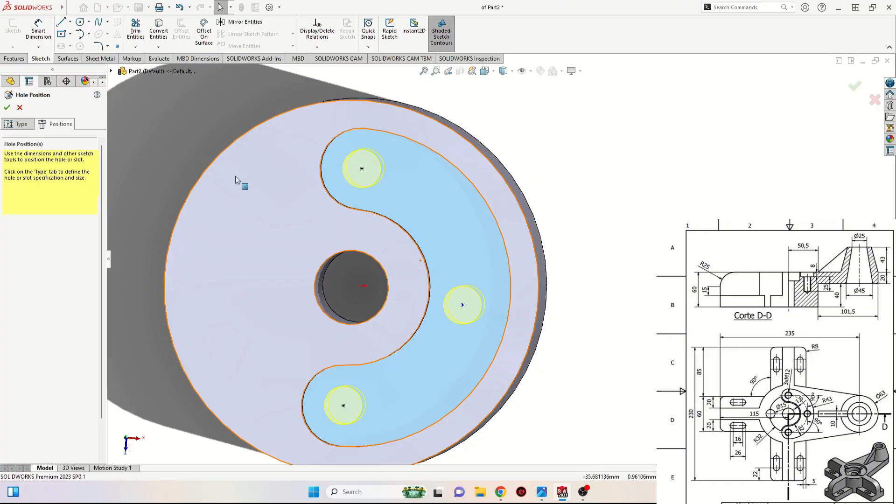
left_click(89, 35)
left_click(105, 43)
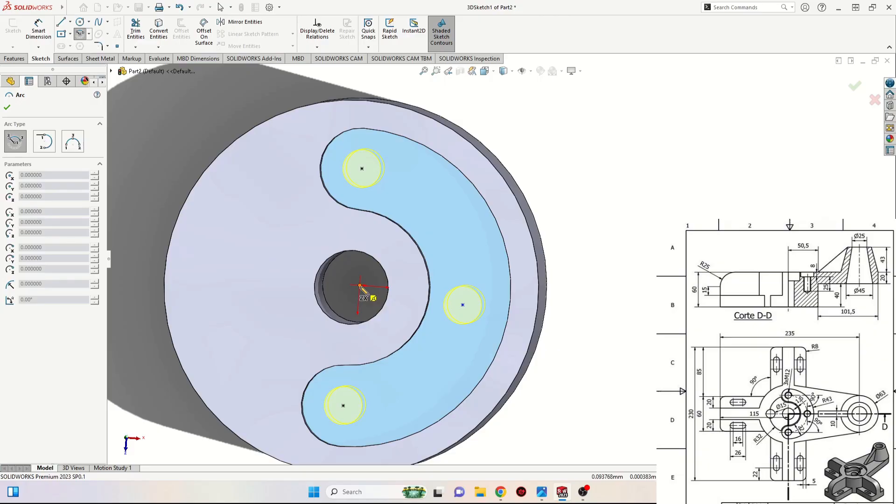
mouse_move(359, 286)
middle_mouse_down()
mouse_move(410, 320)
mouse_move(384, 303)
middle_mouse_up()
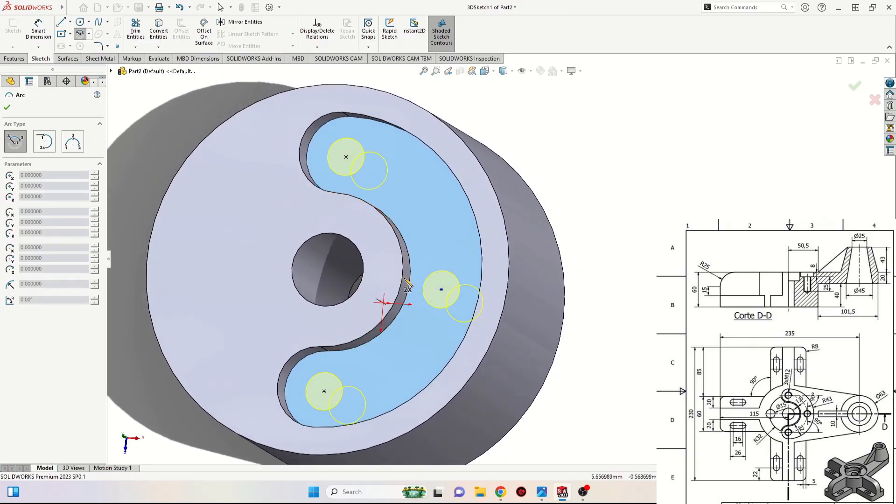
left_click(334, 273)
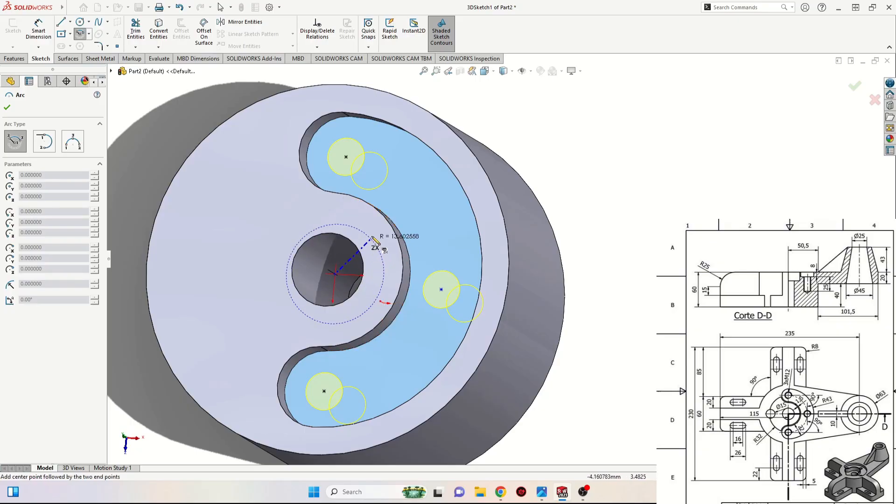
left_click(346, 157)
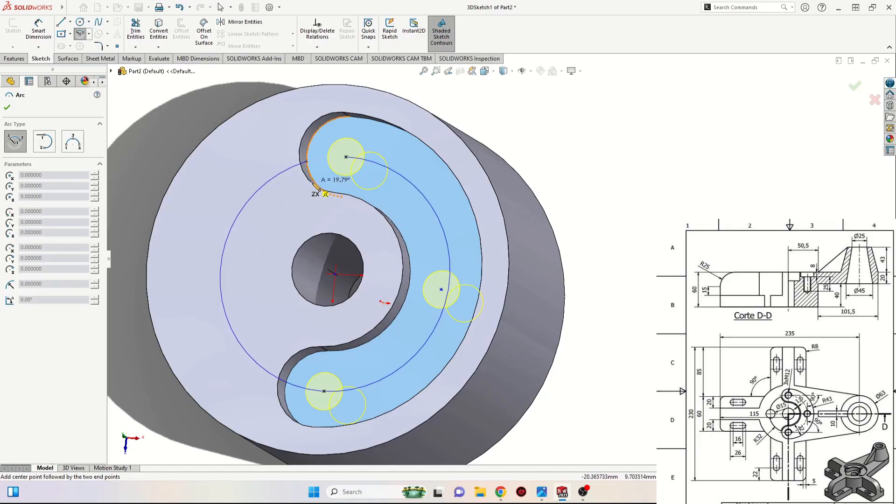
left_click(324, 391)
right_click(238, 333)
left_click(264, 339)
left_click(263, 337)
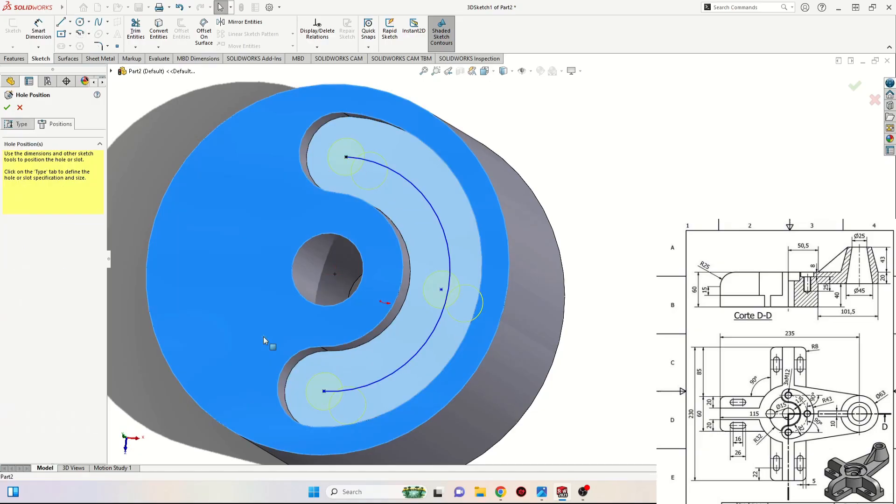
- Convert the arc through the end holes' centres to construction geometry
middle_click_drag(229, 287, 493, 274)
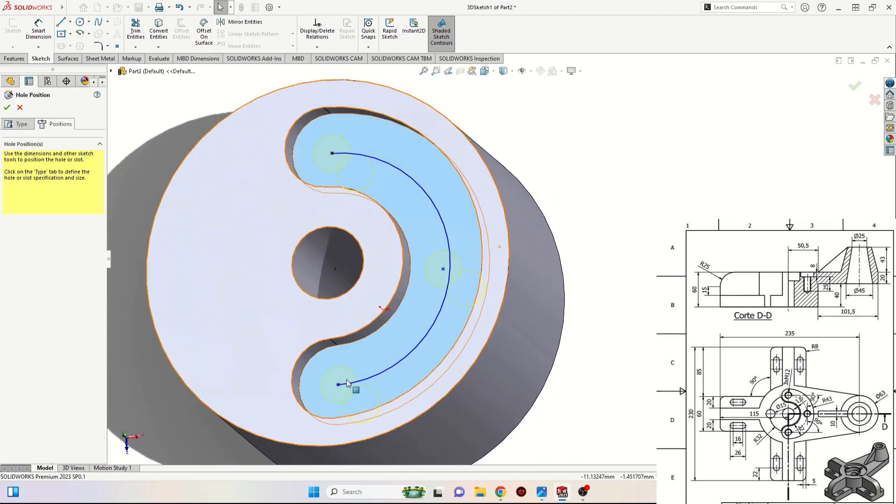
left_click(348, 383)
left_click(623, 255)
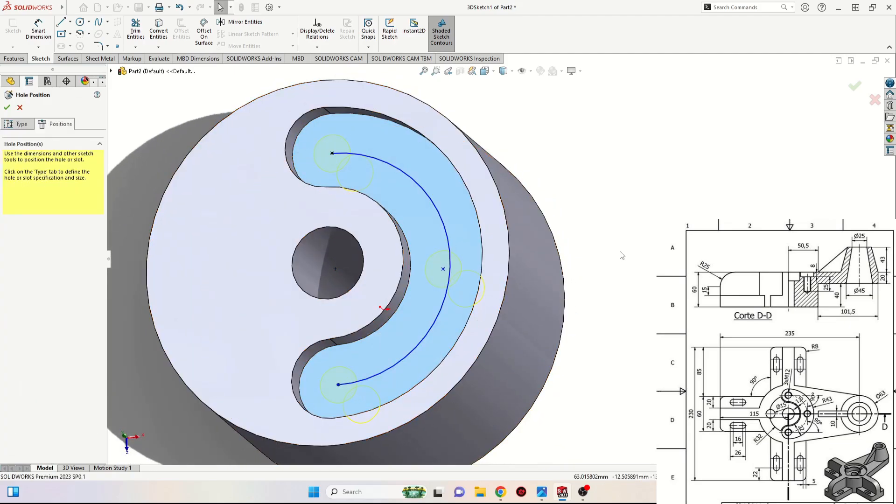
left_click(419, 184)
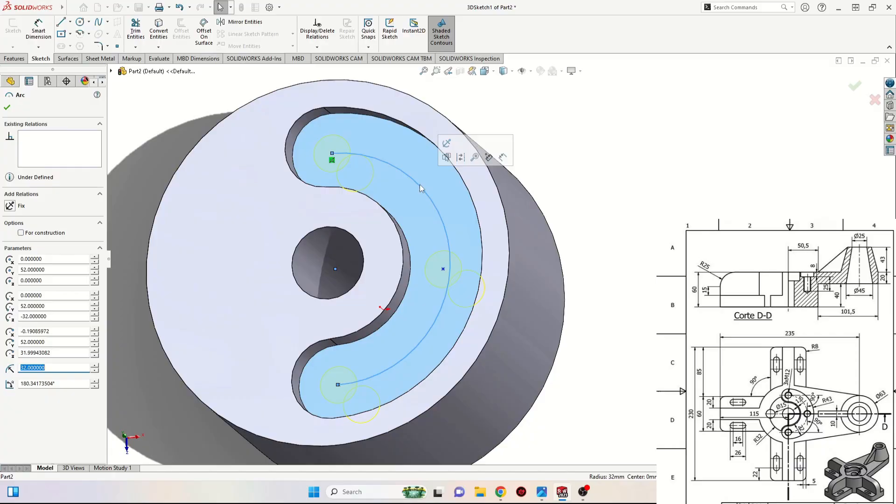
left_click(461, 157)
left_click(633, 216)
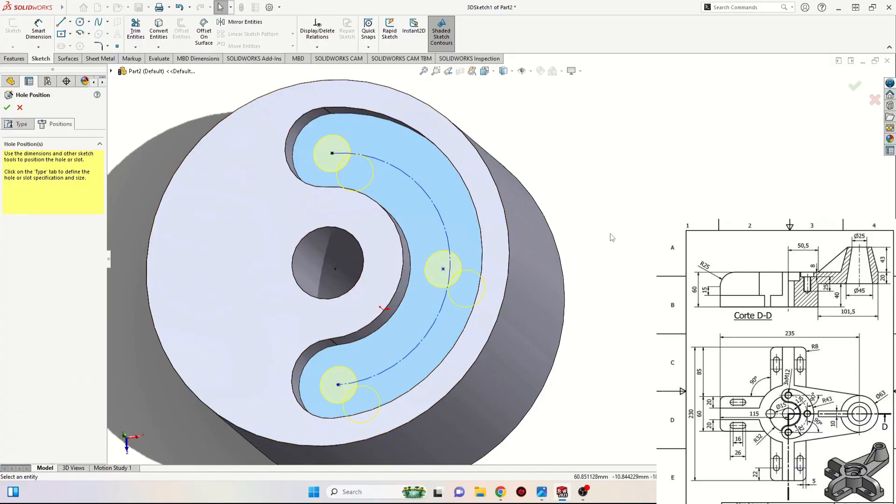
- Check whether the centre points of the two end holes can still be moved in the sketch
left_click(340, 385)
left_click_drag(346, 372, 327, 381)
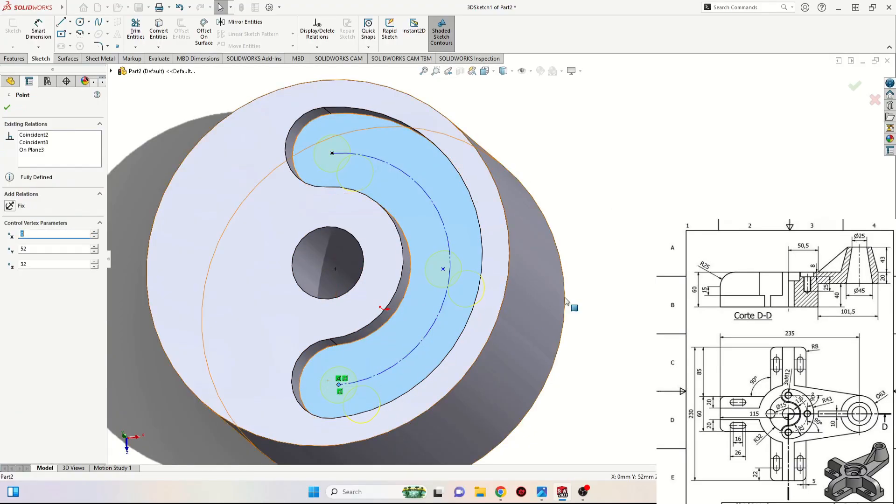
left_click(569, 304)
left_click_drag(332, 153, 328, 213)
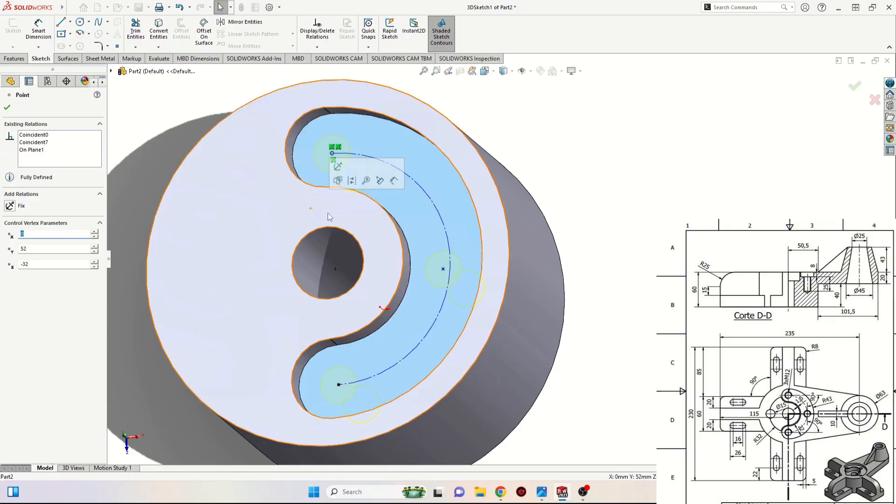
left_click(538, 243)
middle_click_drag(538, 244, 543, 273)
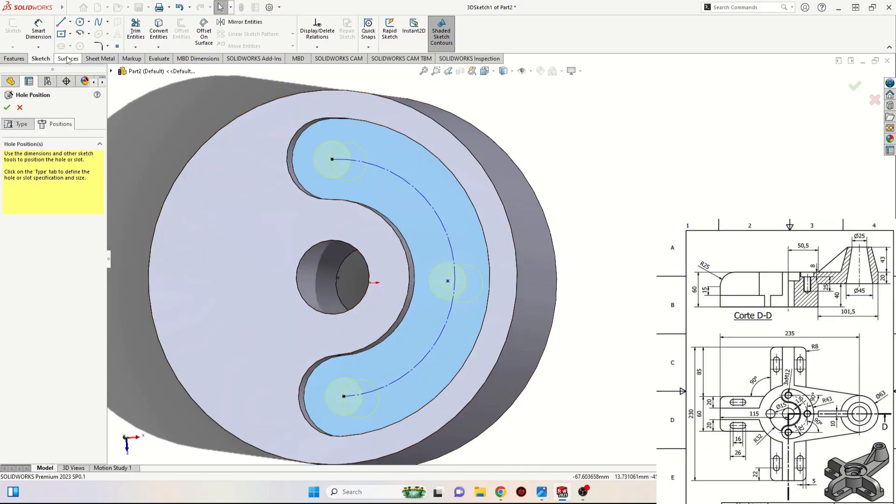
- Add a radius dimension to the construction arc as a driven dimension, placed outside the hub, and end dimensioning
left_click(38, 29)
left_click(443, 235)
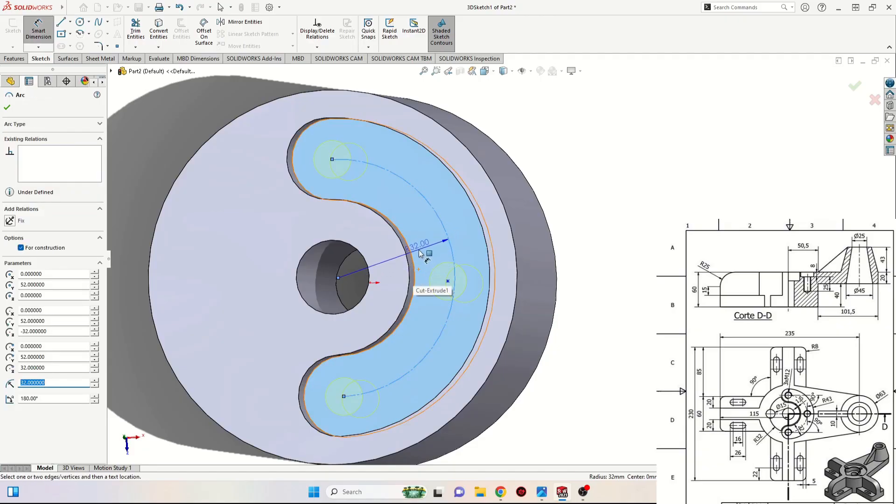
key("Escape")
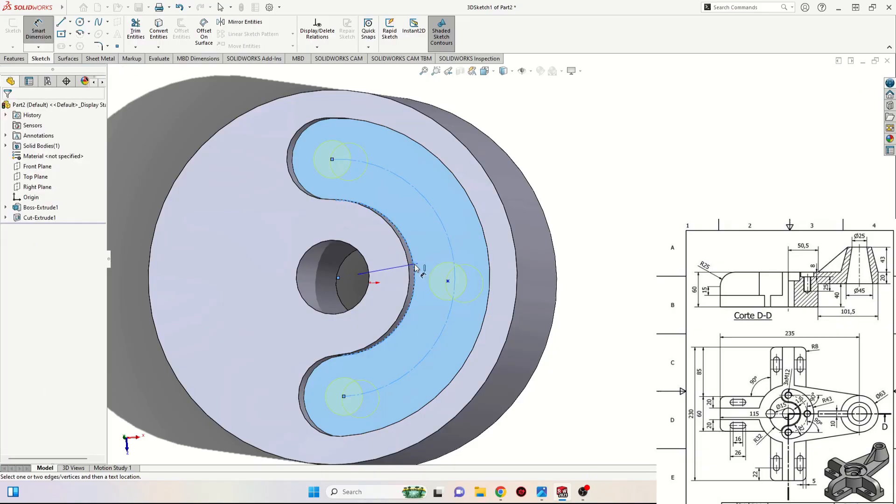
left_click(419, 246)
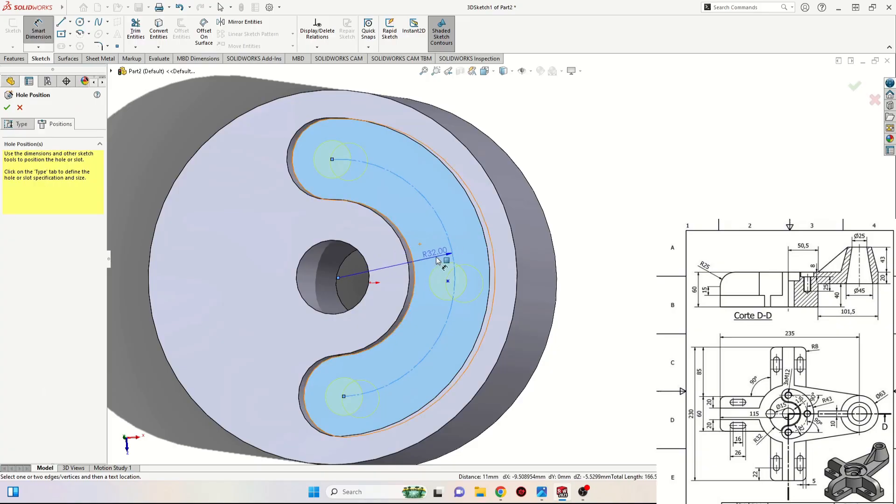
left_click(254, 345)
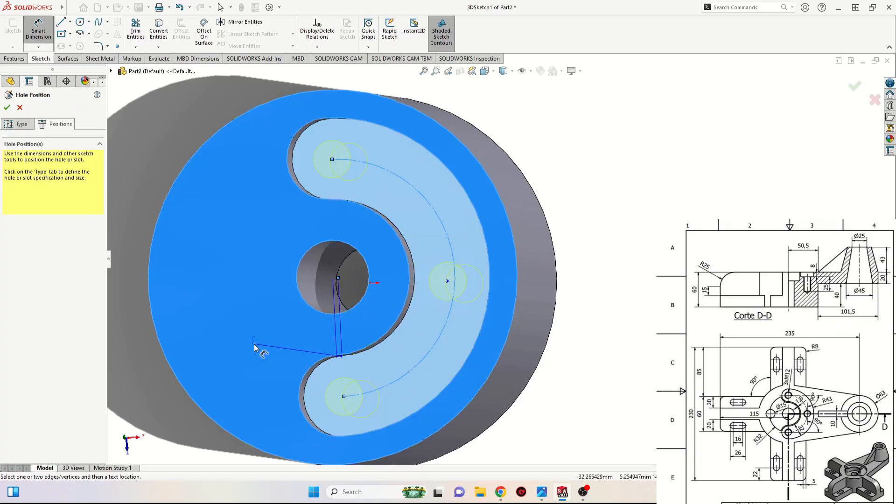
key("Escape")
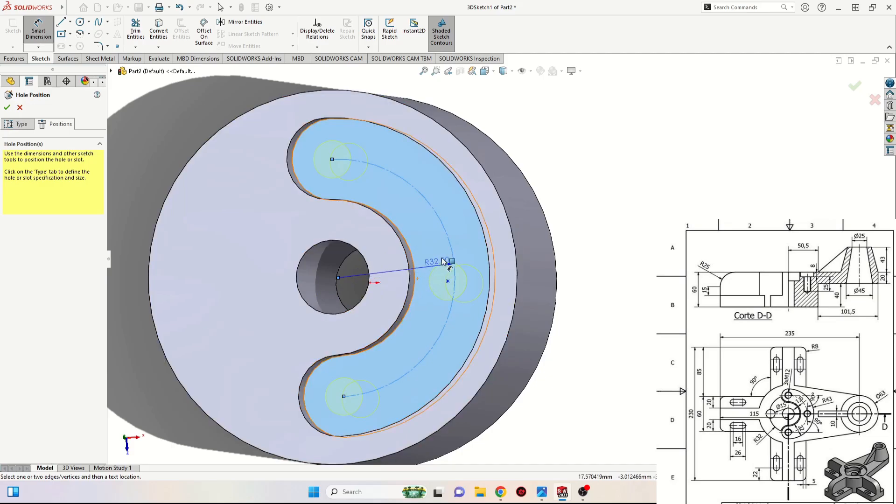
left_click(565, 192)
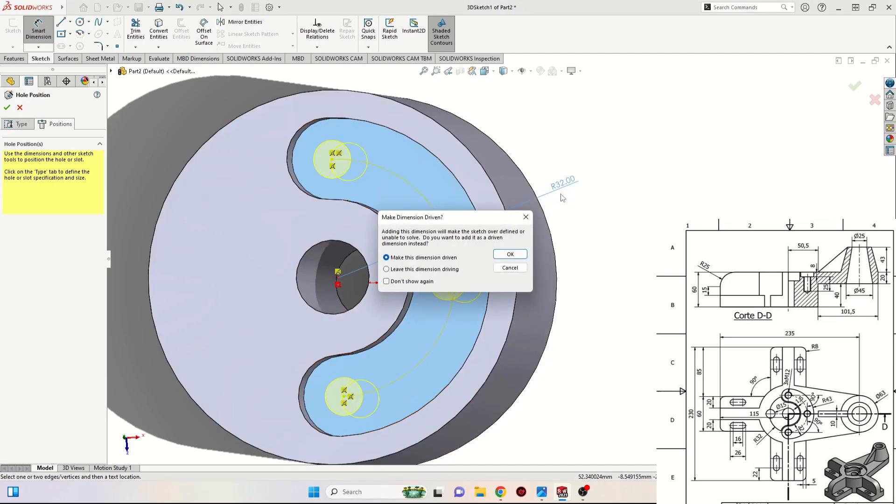
left_click(510, 255)
right_click(611, 214)
left_click(628, 281)
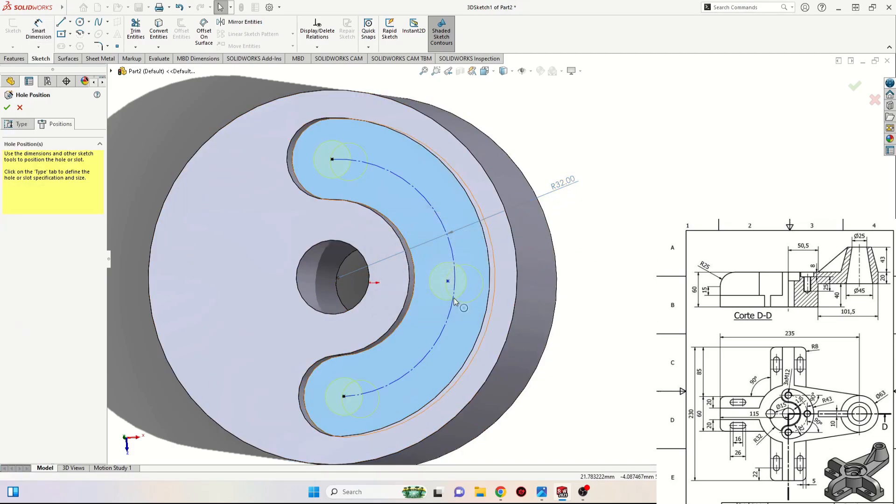
left_click(452, 298)
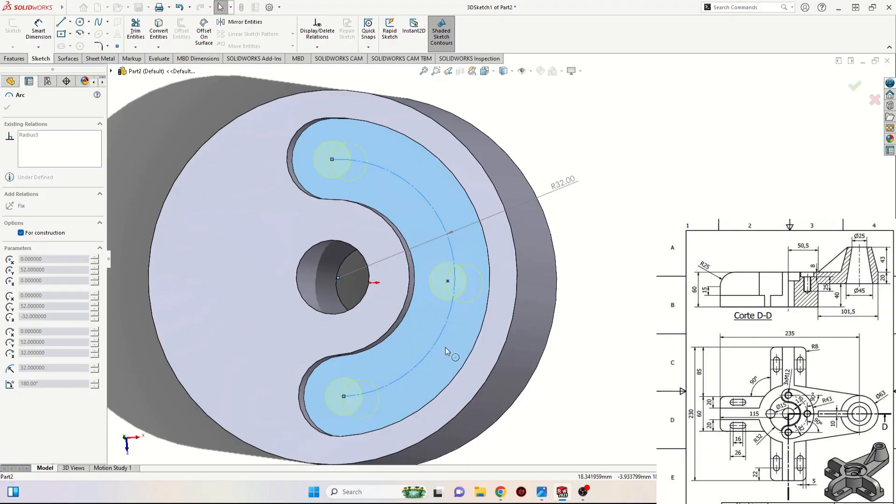
left_click(643, 340)
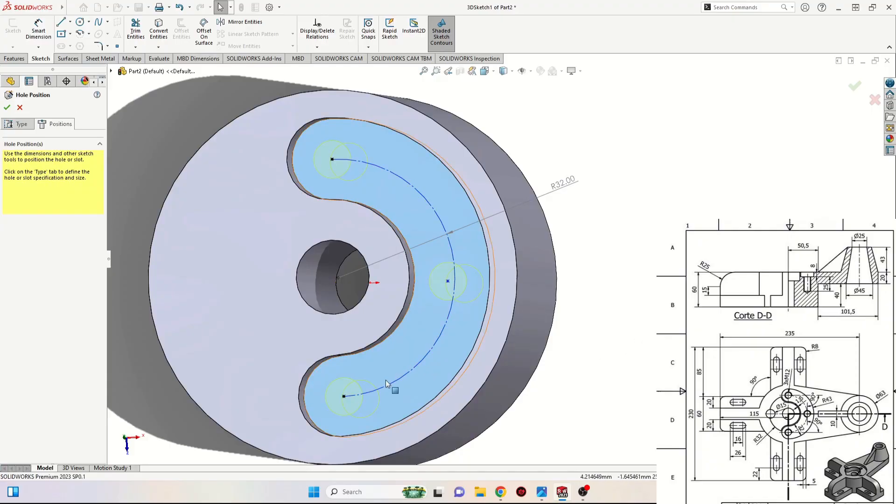
left_click(378, 169)
left_click(634, 306)
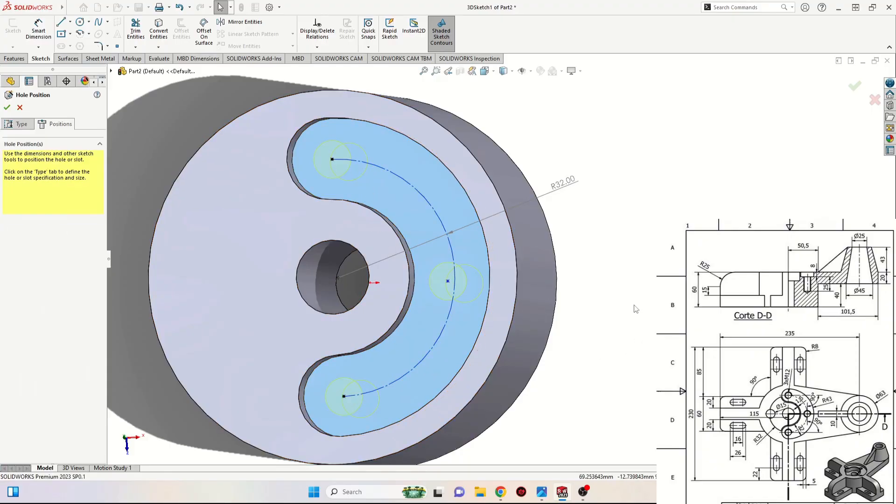
- Make the middle hole's centre point coincident with the midpoint of the construction arc
left_click(448, 282)
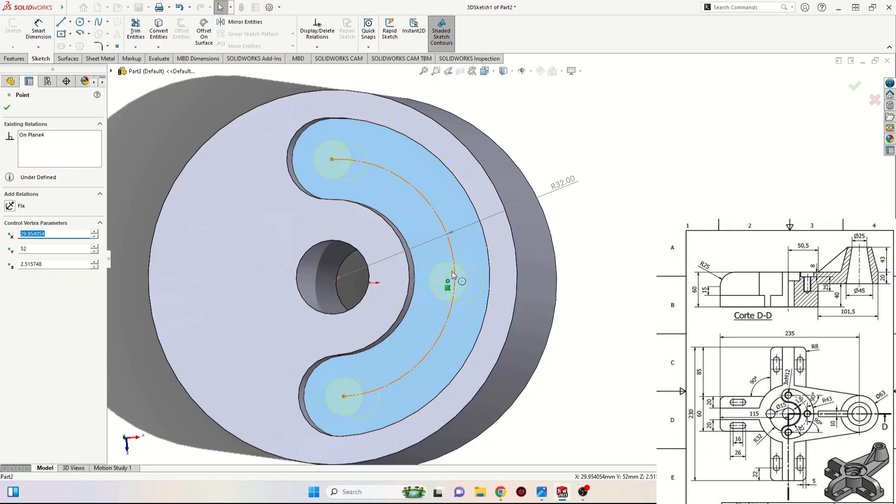
left_click(616, 262)
left_click(447, 281)
left_click(455, 272, "ctrl")
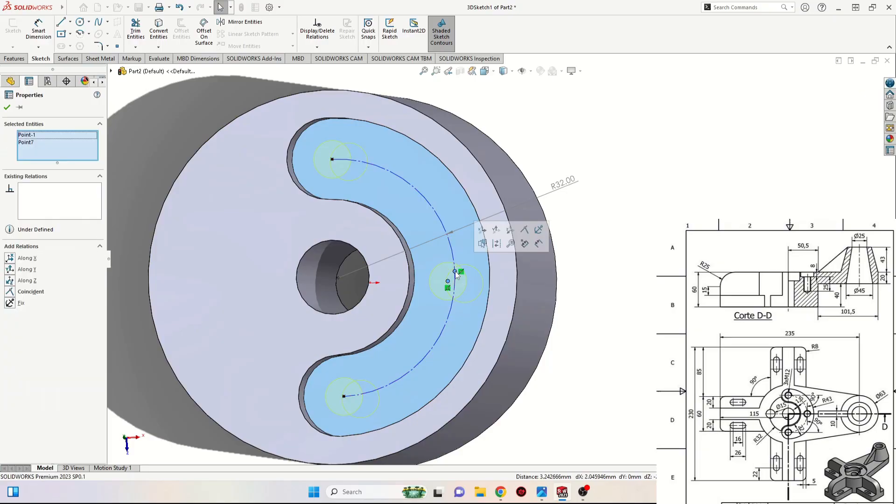
left_click(531, 235)
left_click(612, 266)
middle_click_drag(612, 266, 630, 344)
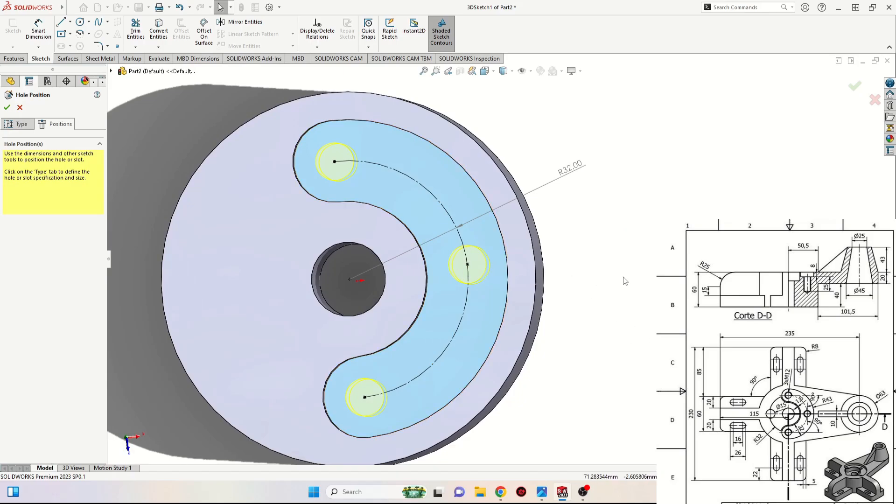
scroll(503, 277, "down", 3)
scroll(504, 289, "up", 3)
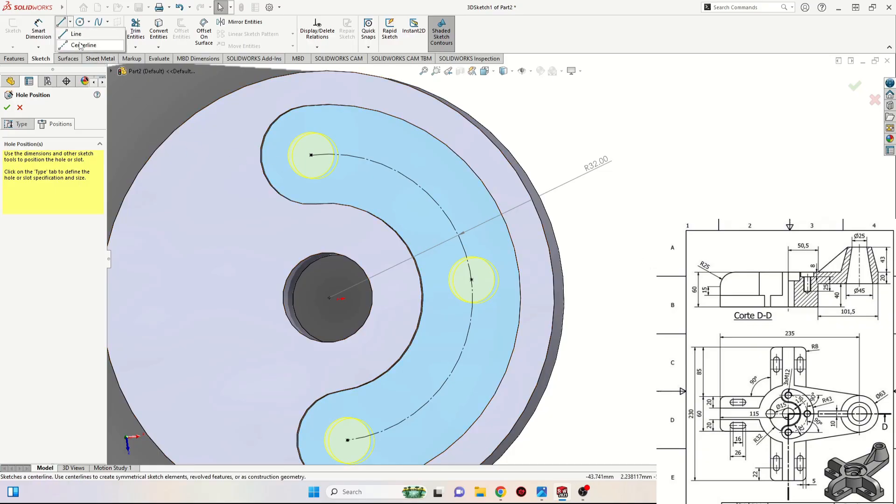
left_click(60, 22)
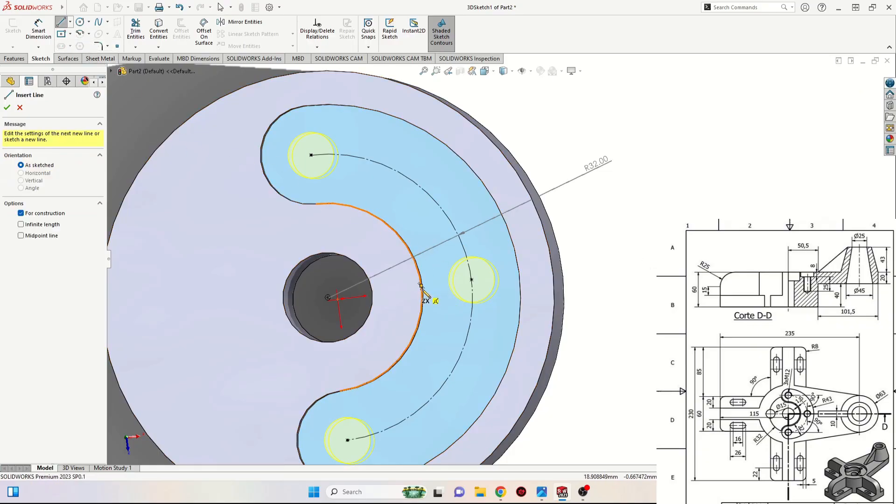
left_click(421, 285)
middle_click_drag(440, 293, 420, 289)
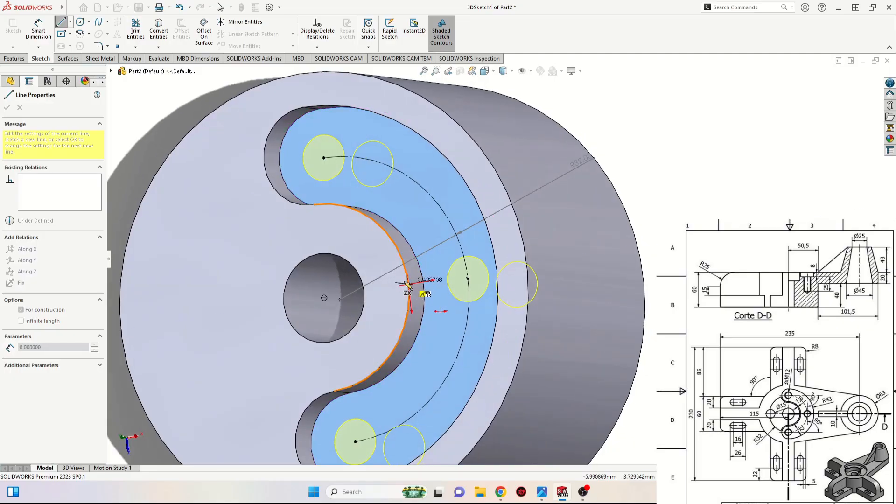
key("Escape")
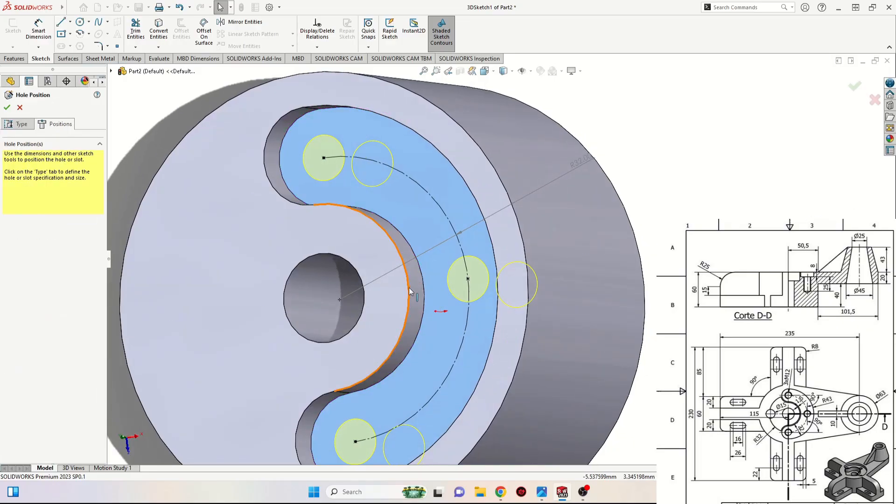
- Draw a centerline about 22 mm long through the middle hole's centre, from the recess's inner edge to its outer edge
left_click(70, 22)
left_click(80, 45)
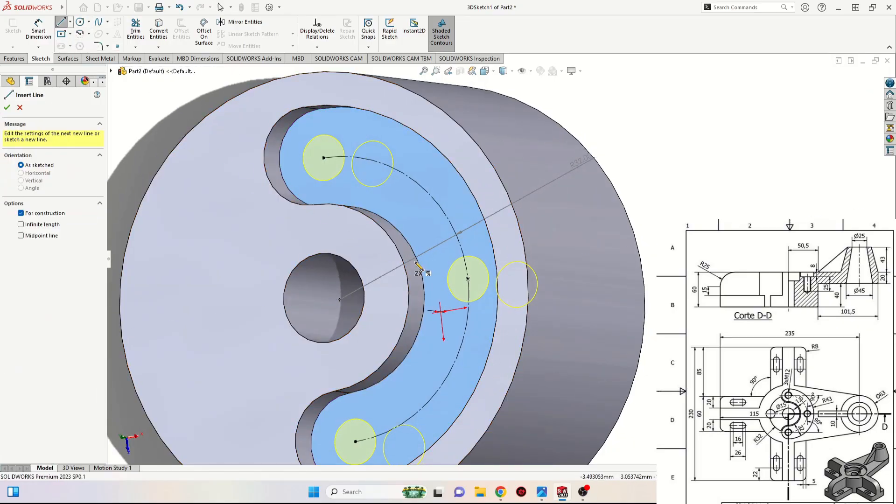
left_click(423, 286)
middle_click_drag(430, 296, 500, 290)
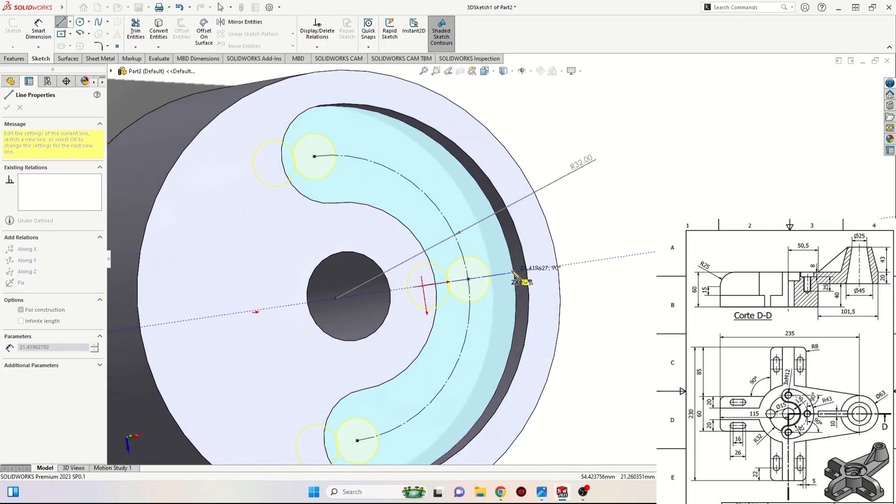
left_click(514, 273)
key("Escape")
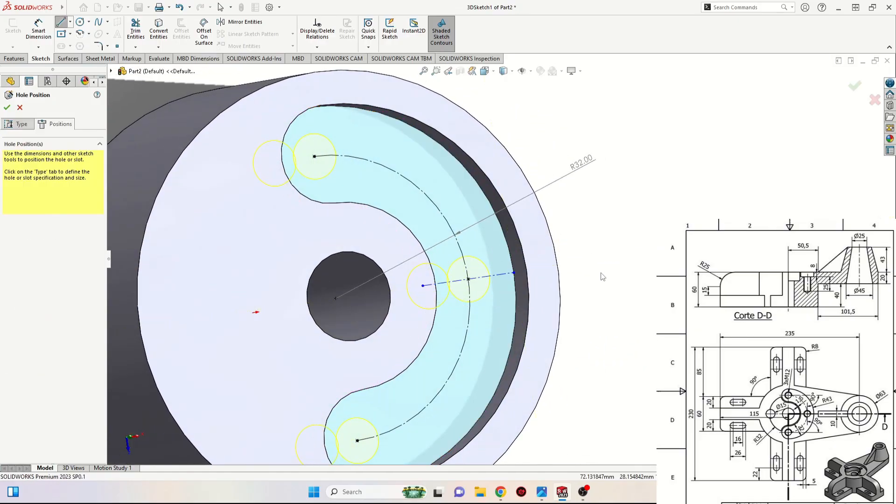
- Fix the centerline through the middle hole and accept the positions of the three M12 tap-drill holes
middle_click_drag(611, 285, 586, 295)
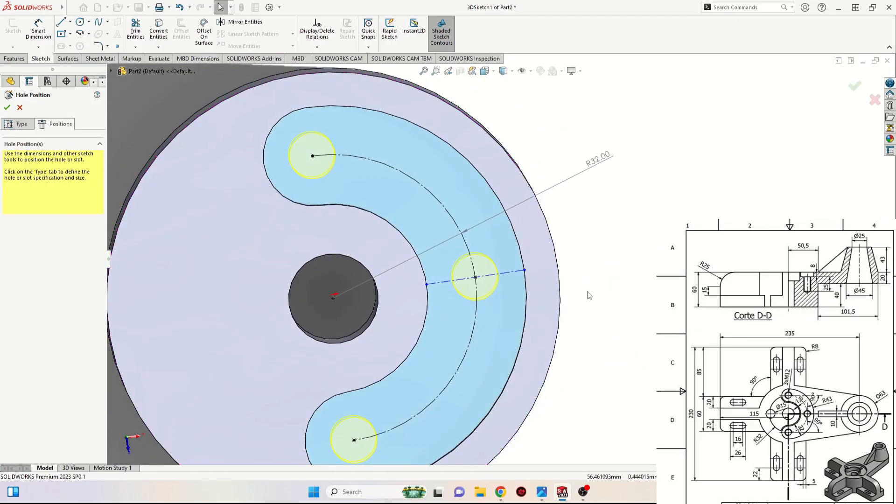
left_click(508, 276)
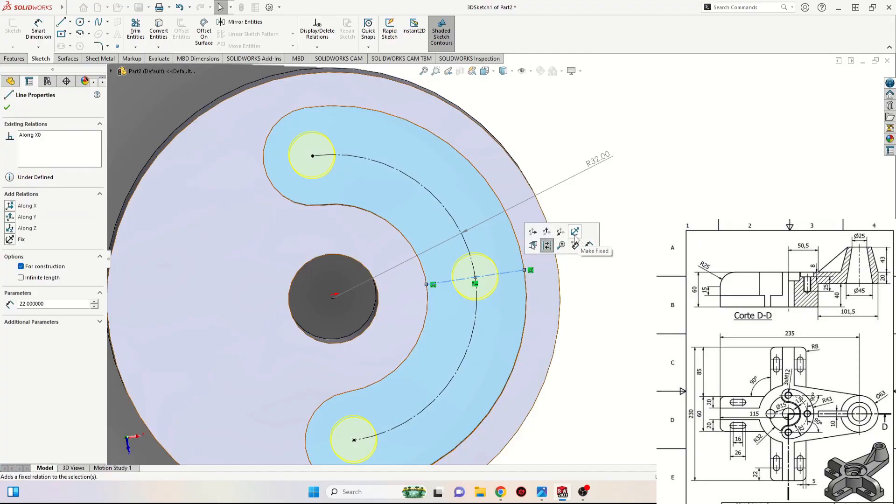
left_click(576, 236)
left_click(632, 297)
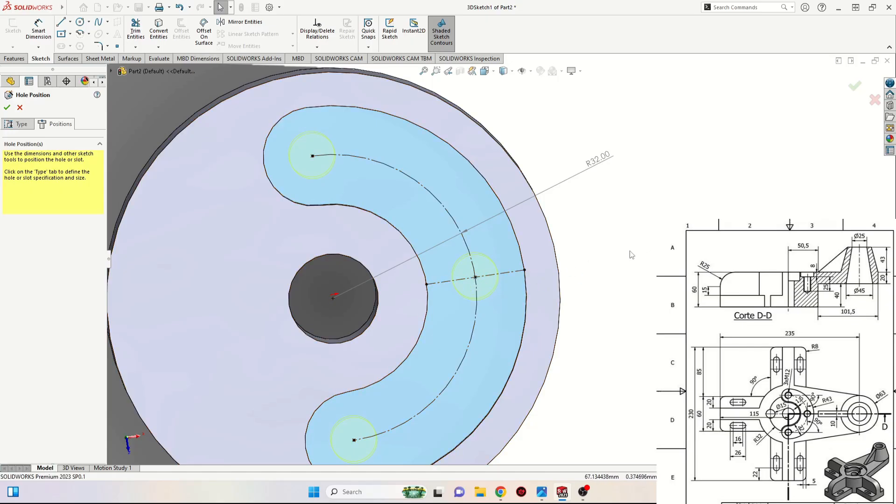
scroll(630, 252, "up", 2)
middle_click_drag(621, 253, 606, 274, "ctrl")
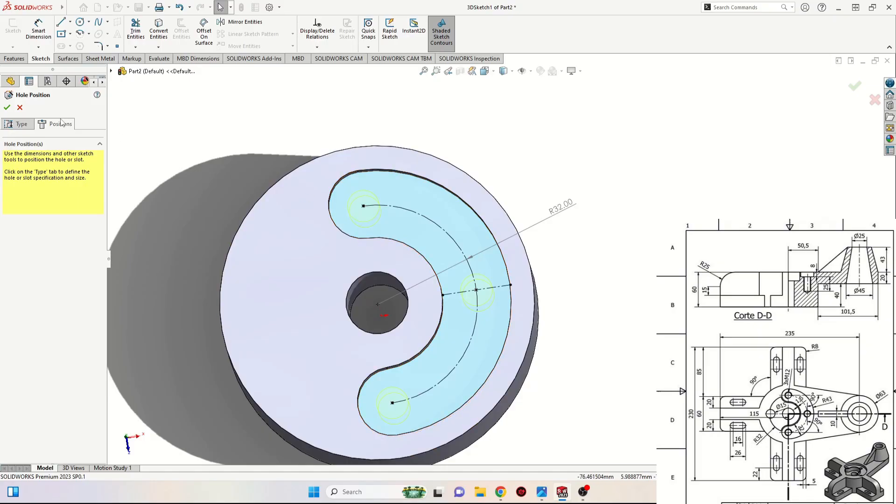
left_click(7, 109)
- Start a sketch on the hub's top face and offset the recess's S-shaped inner edges 1.5 mm towards the central hole
middle_click_drag(359, 208, 221, 201)
left_click(358, 255)
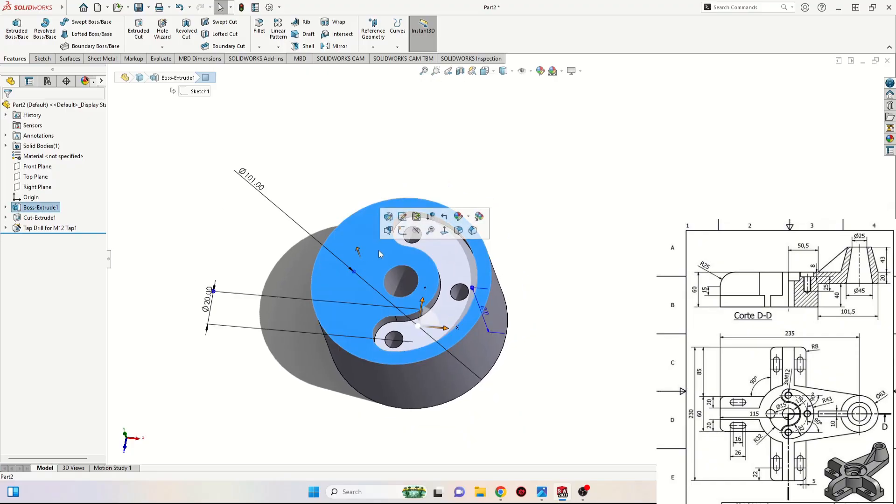
key("ctrl+8")
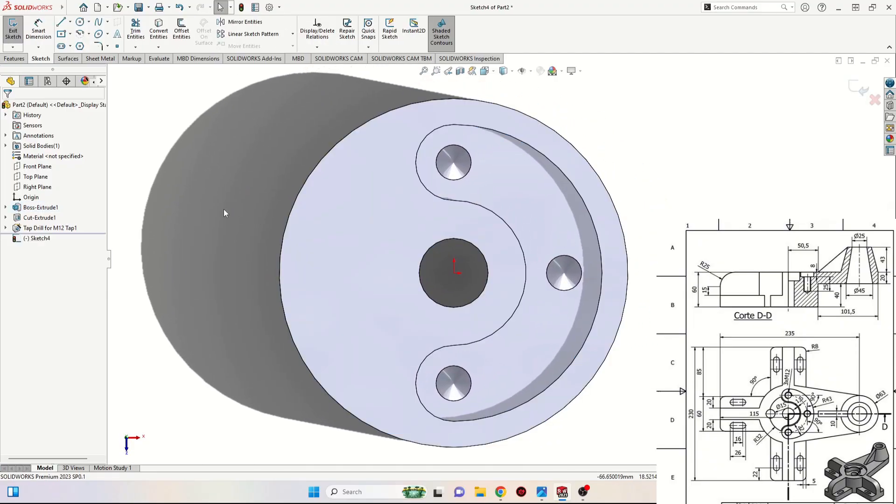
left_click(182, 29)
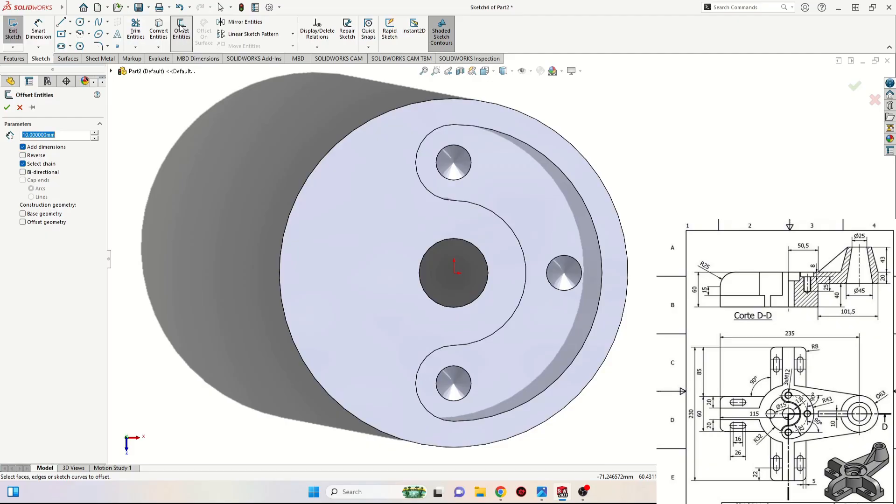
left_click(427, 192)
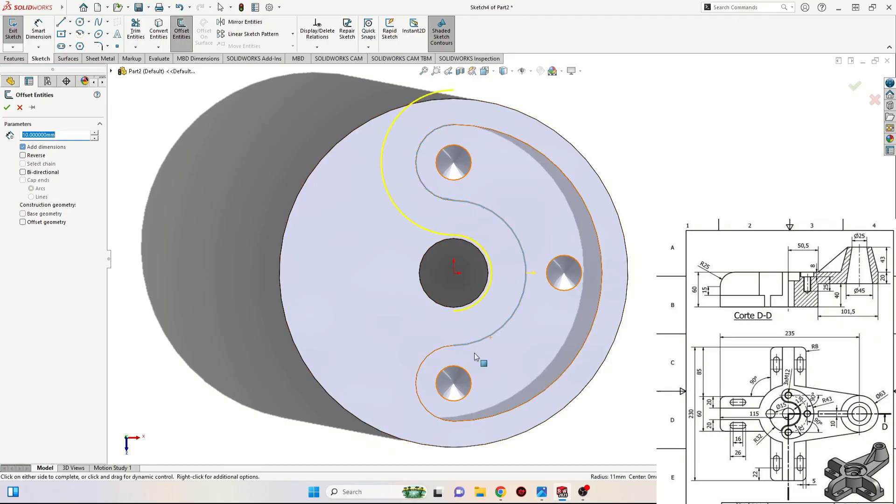
left_click(436, 351)
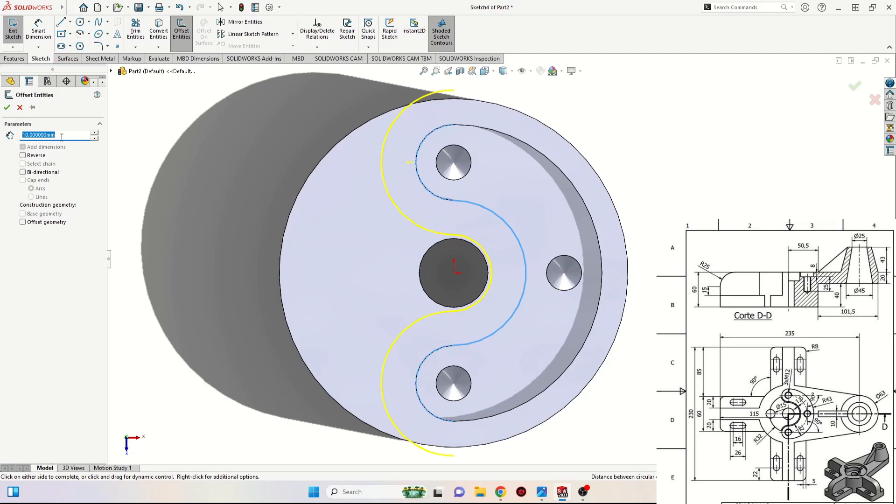
type("1.5")
key("Return")
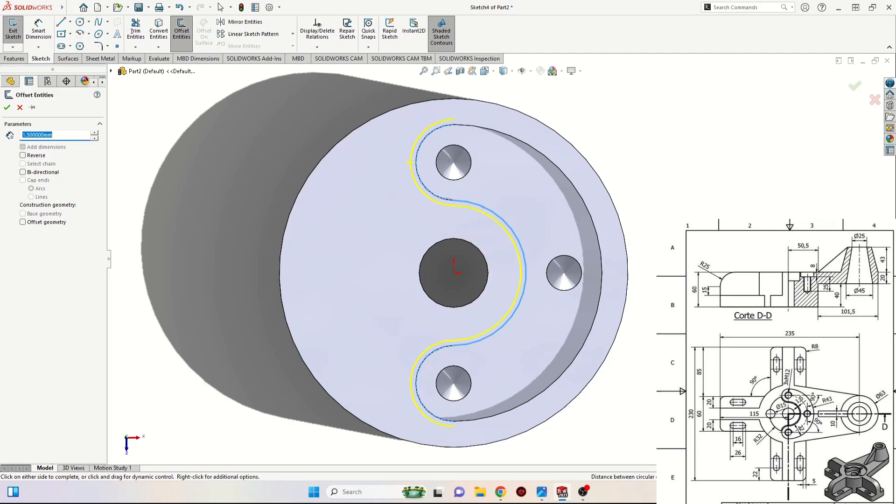
left_click(7, 108)
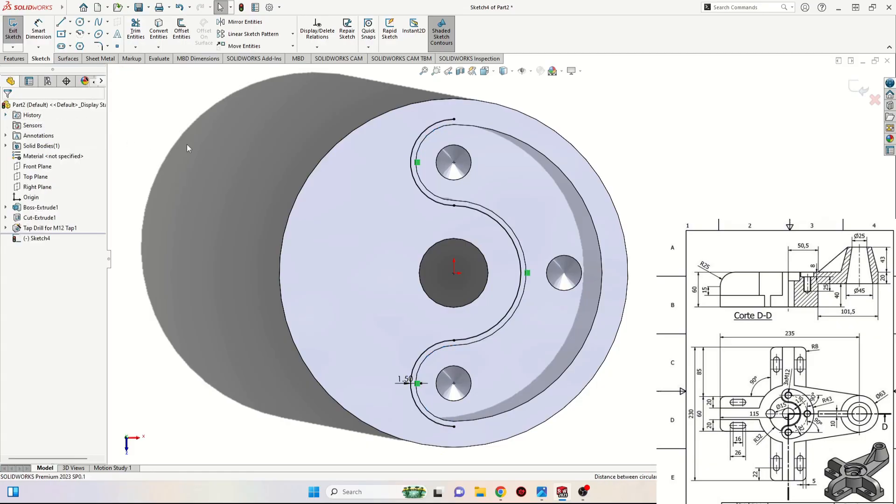
- Draw a centre-point arc of about 29.5 mm radius around the origin, joining the two end curves of the offset opposite the recess
left_click(80, 34)
left_click(454, 274)
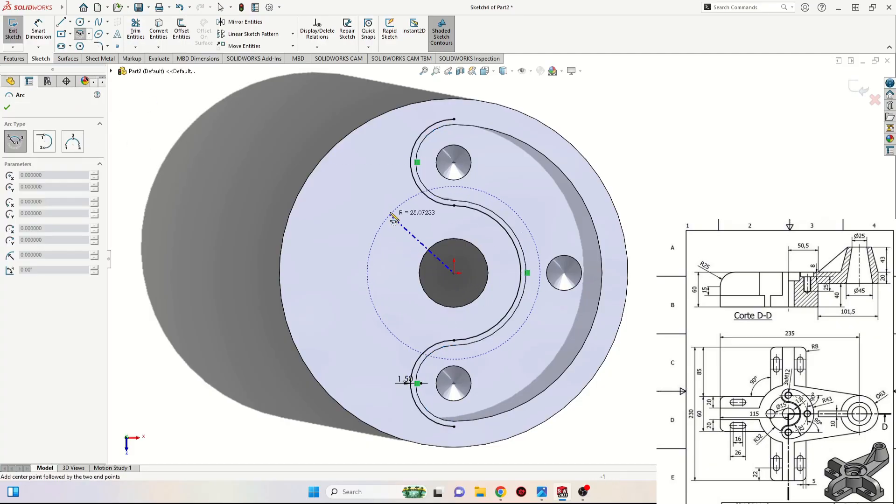
left_click(411, 162)
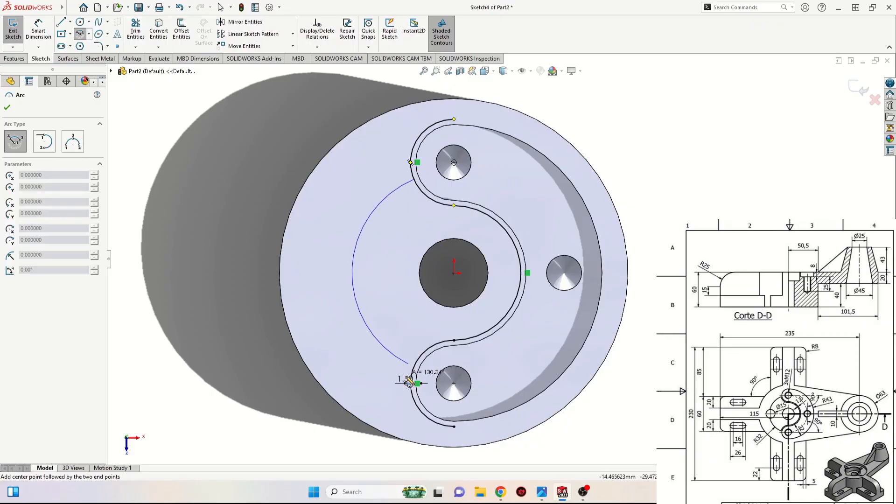
left_click(416, 370)
right_click(417, 372)
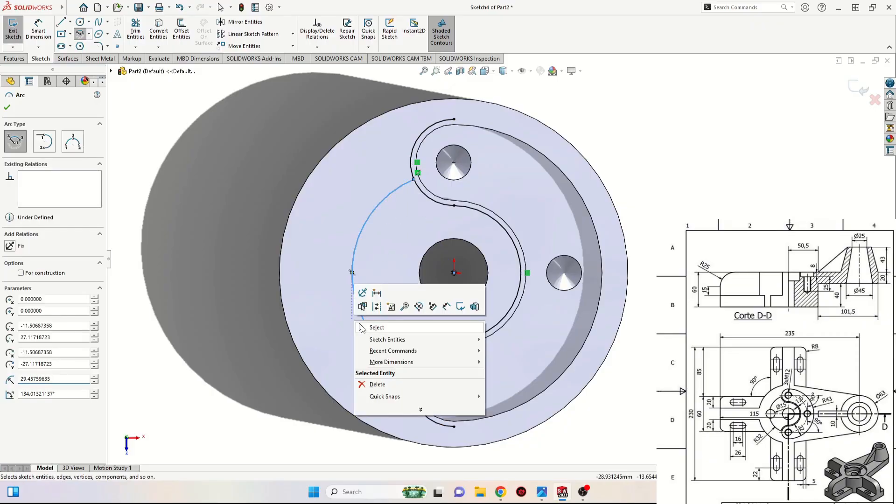
left_click(372, 322)
- Dimension the arc's radius as 32 mm and end dimensioning
left_click(38, 32)
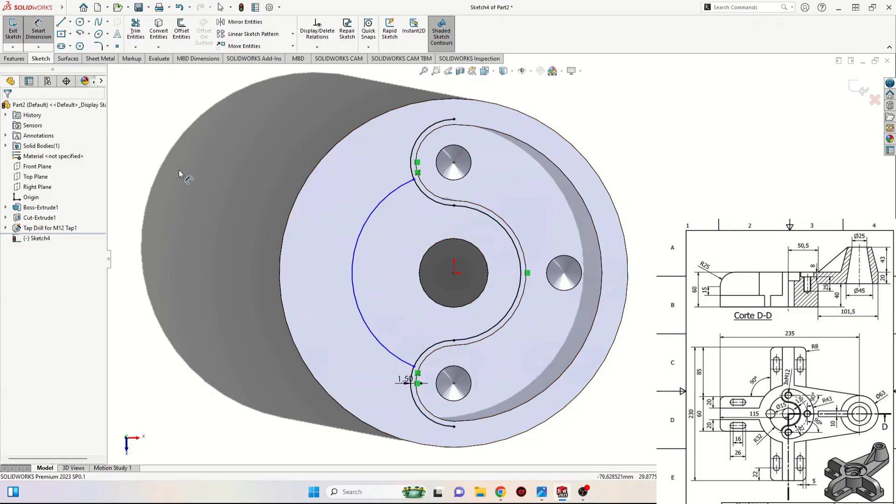
left_click(349, 251)
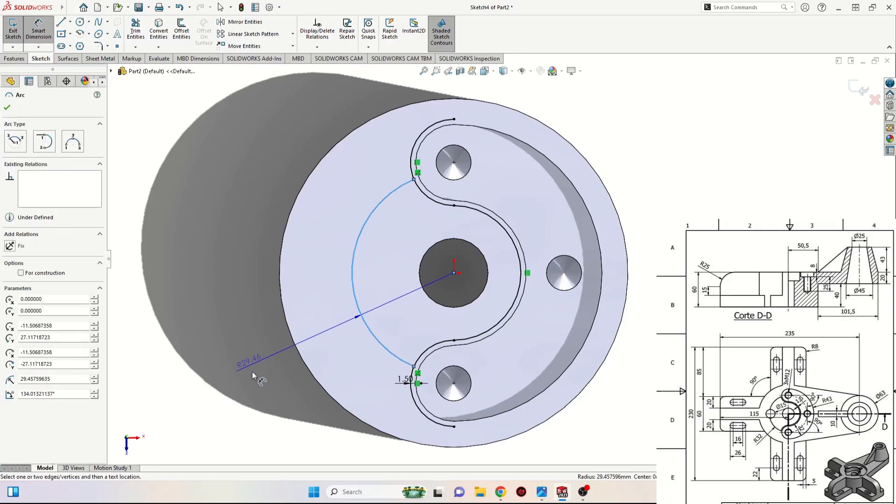
left_click(255, 396)
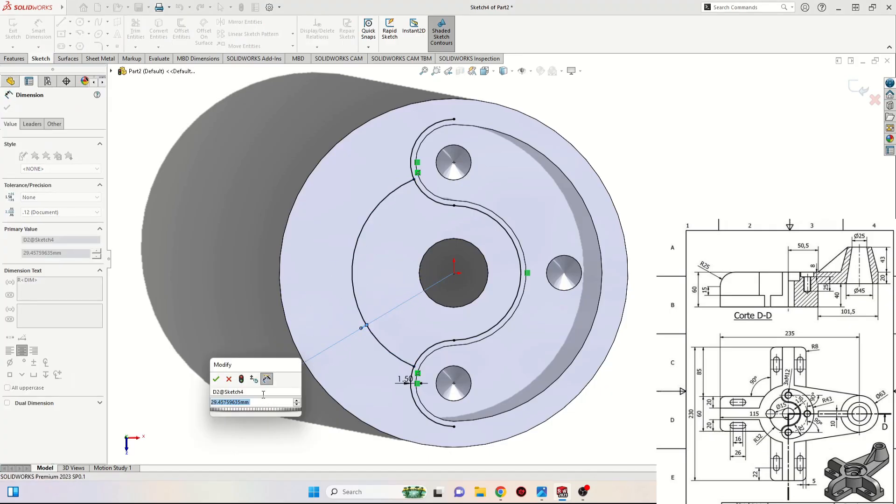
type("32")
key("Return")
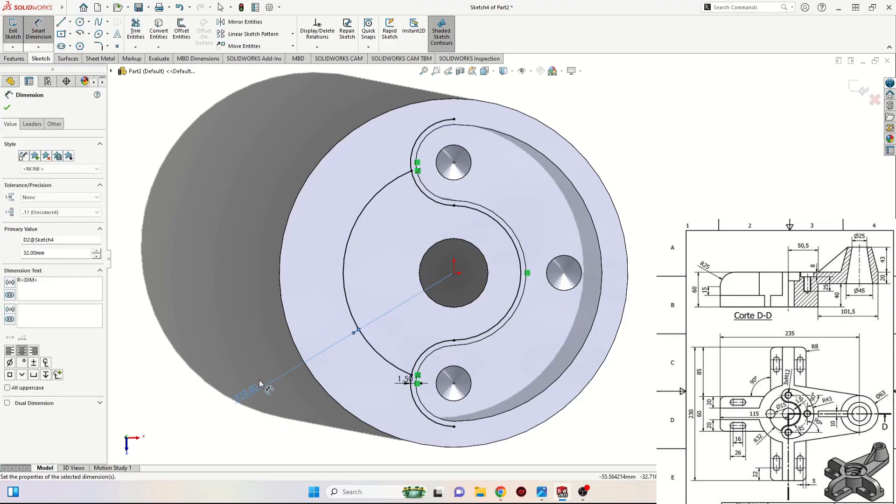
right_click(206, 249)
left_click(227, 278)
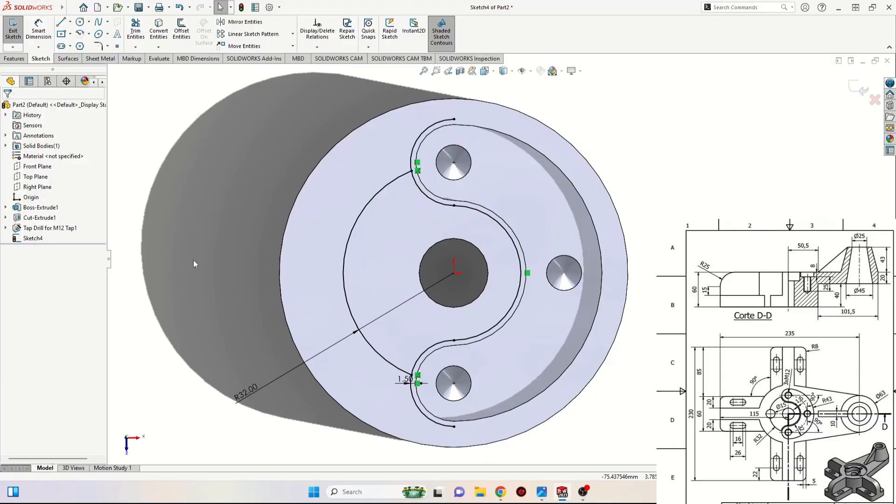
- Trim both offset curve ends beyond the arc to leave one closed profile around the central hole
left_click(136, 34)
left_click_drag(404, 416, 438, 153)
right_click(172, 188)
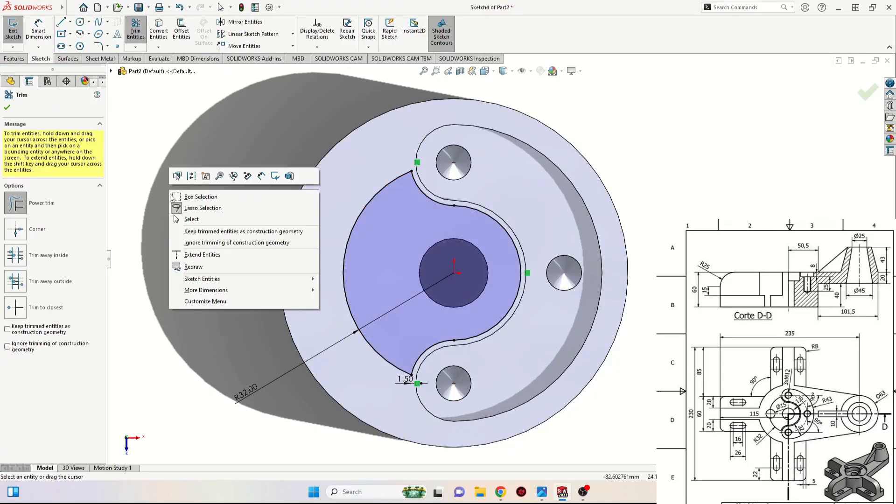
left_click(196, 218)
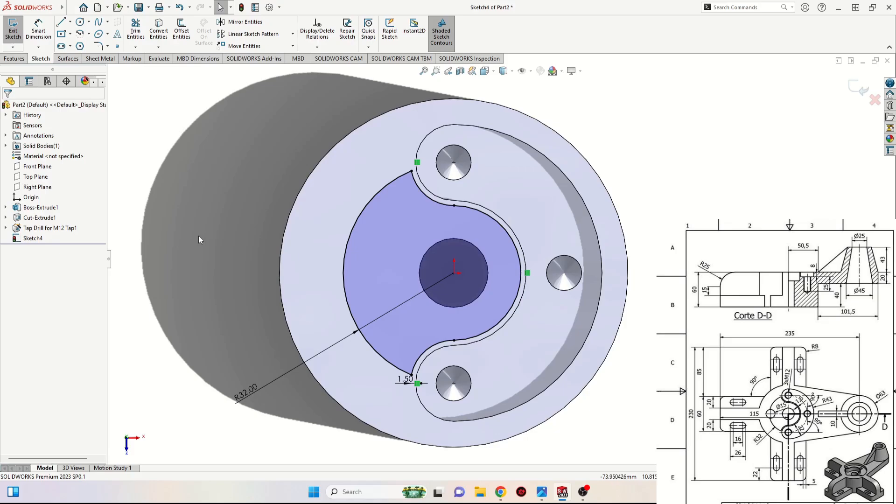
- Cut the closed profile into the hub with a blind Extruded Cut 16 mm deep
middle_click_drag(200, 228, 192, 234, "ctrl")
left_click(15, 58)
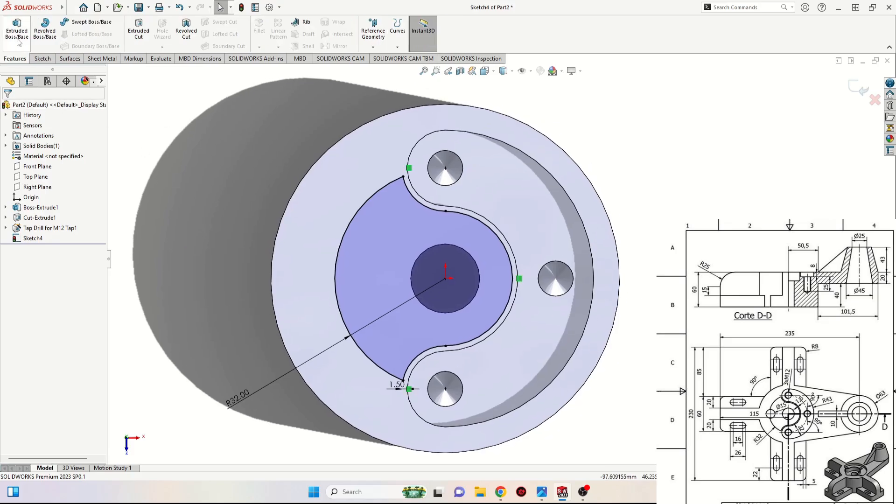
left_click(138, 28)
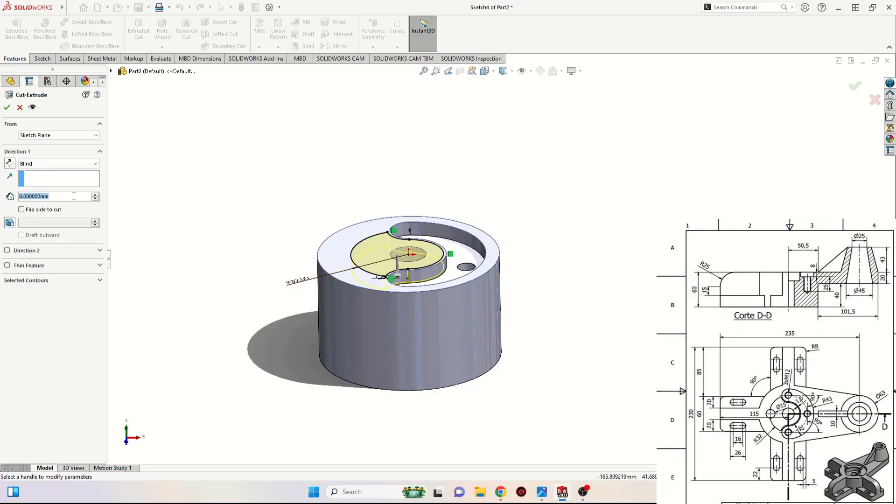
type("1")
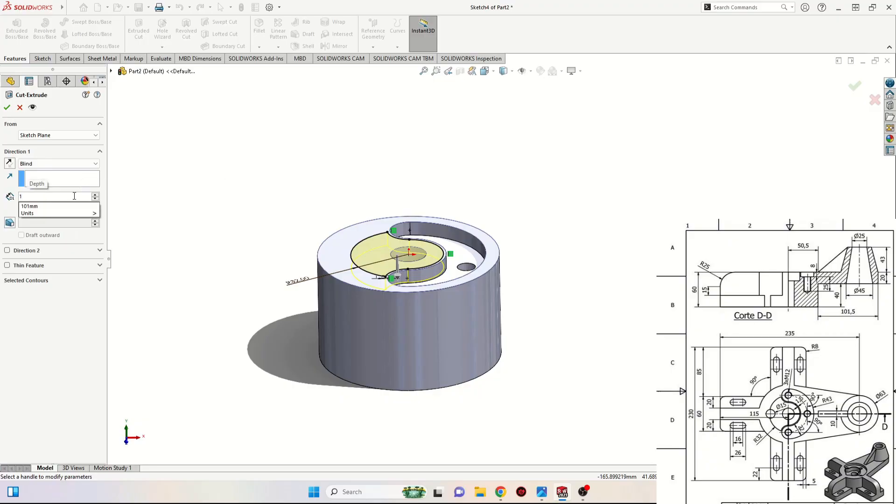
type("6")
key("Return")
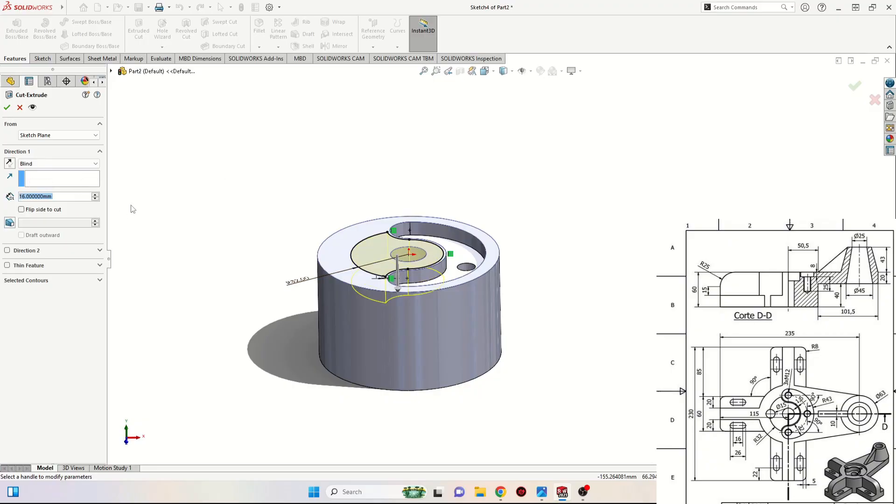
left_click(7, 107)
- Sketch a circle of about 14.3 mm diameter on the hub's top face, centred on the new pocket's outer arc edge level with the origin
middle_click_drag(237, 254, 254, 374)
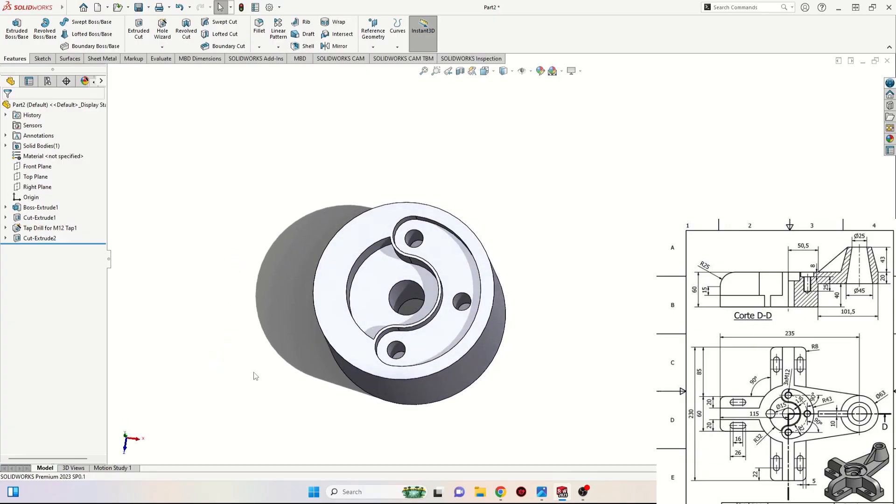
scroll(348, 287, "down", 3)
left_click(358, 274)
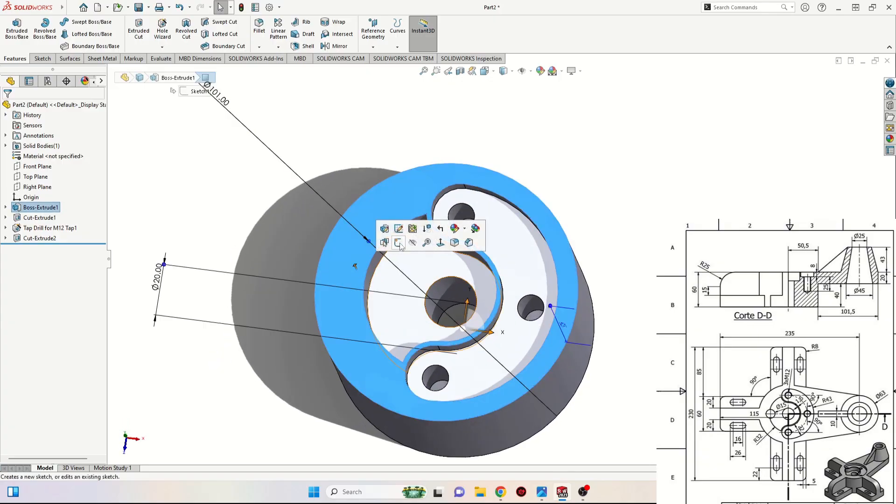
left_click(399, 243)
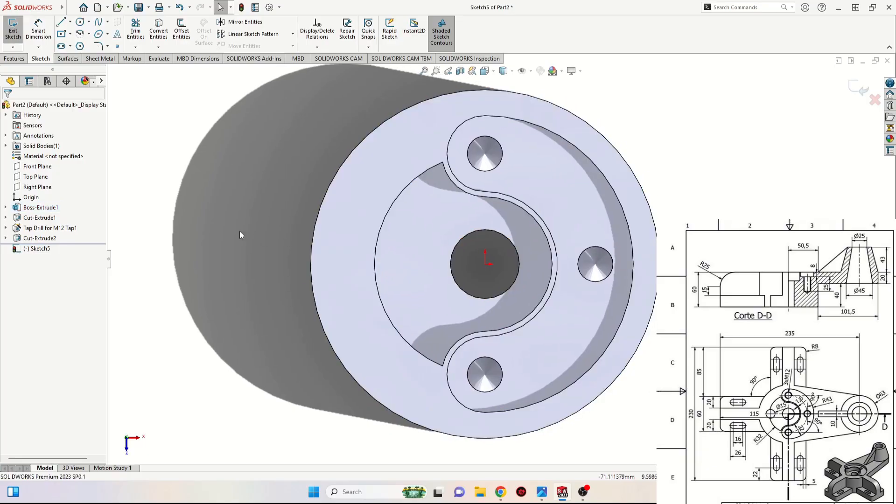
left_click(80, 22)
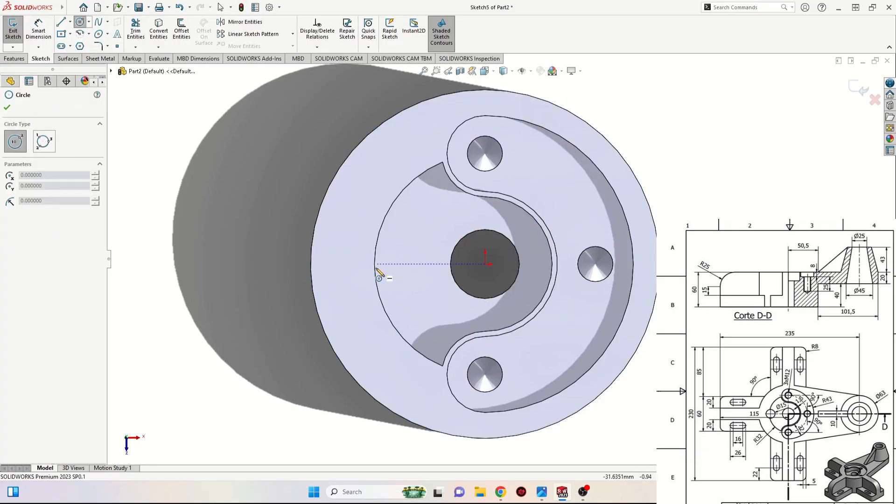
left_click(374, 264)
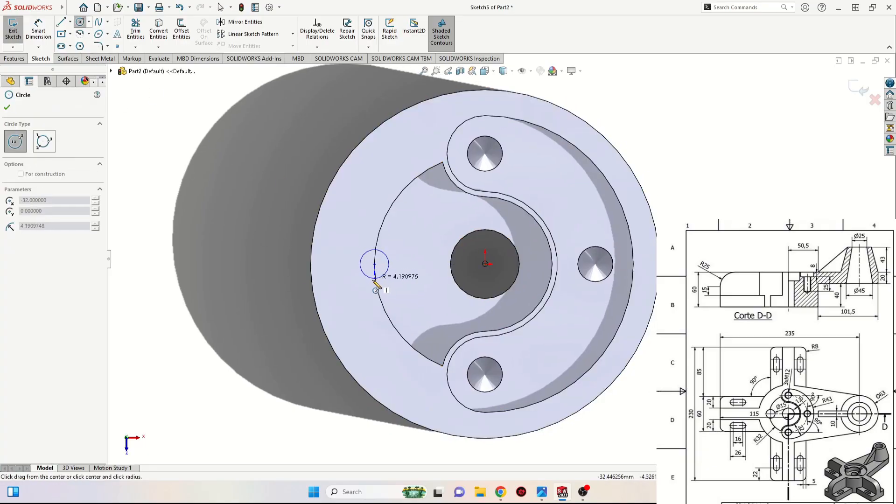
left_click(375, 289)
key("Escape")
- Set the circle's diameter to 15 mm and end dimensioning
left_click(38, 30)
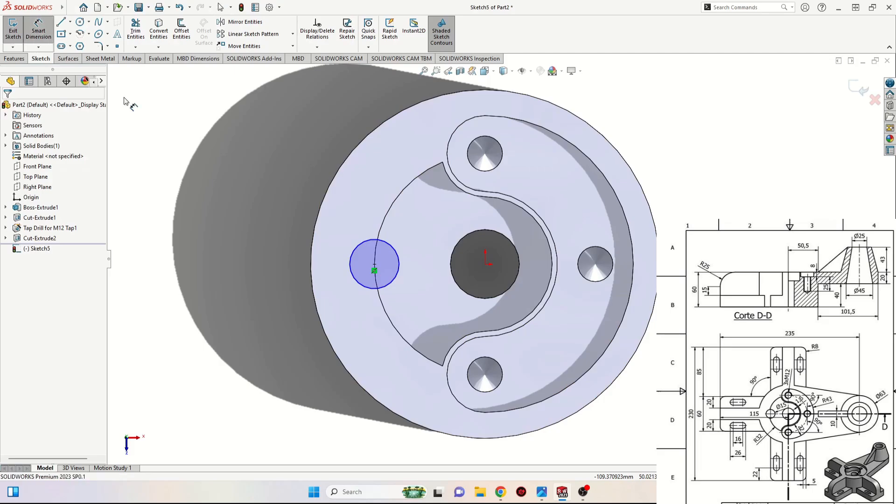
left_click(359, 246)
left_click(249, 226)
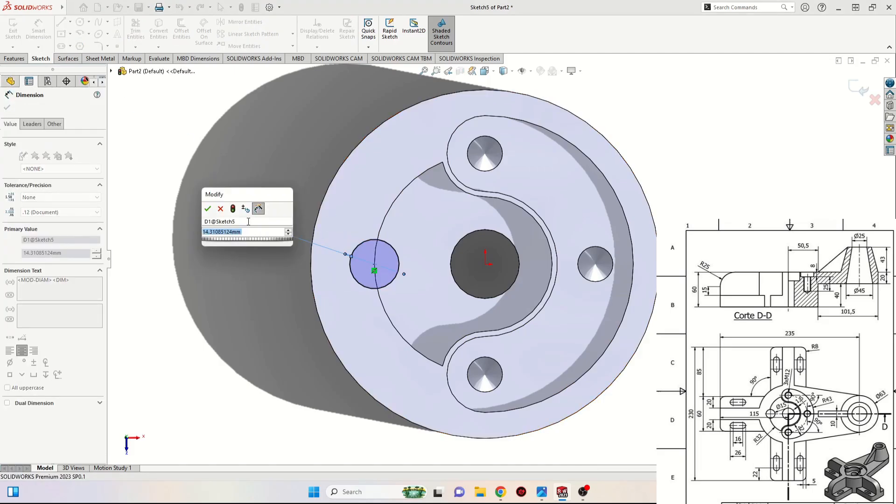
type("15")
key("Return")
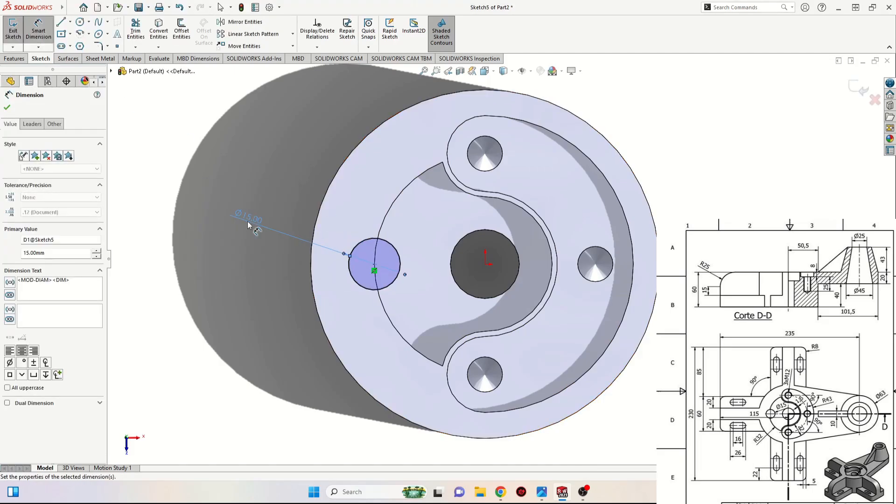
right_click(182, 176)
left_click(219, 204)
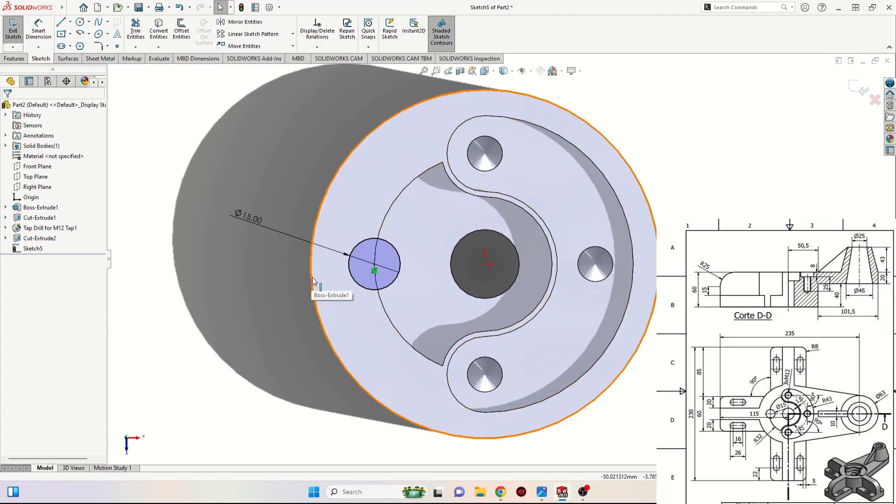
middle_click_drag(292, 296, 295, 163)
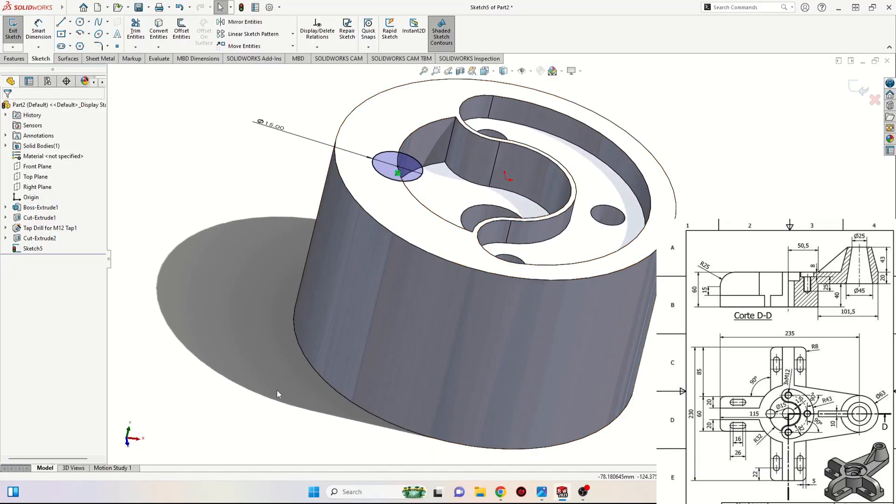
- Cut the 15 mm circle through the whole hub with an Extruded Cut set to Through All
key("ctrl+7")
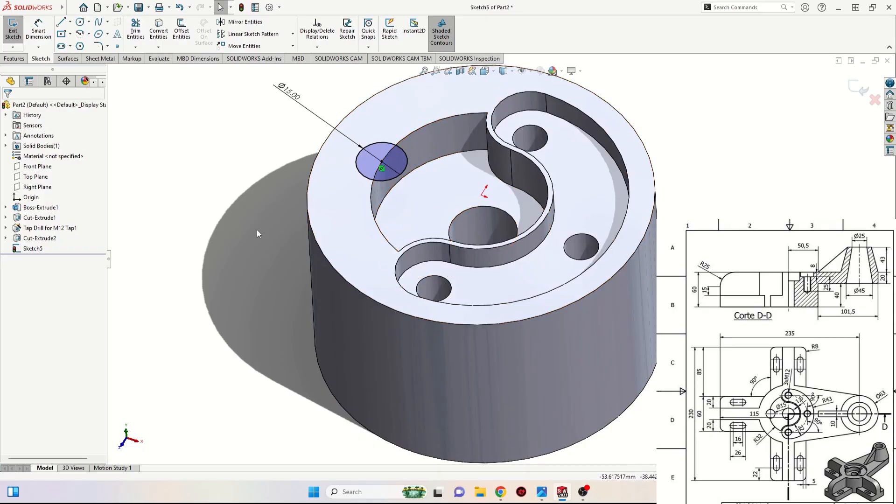
left_click(14, 59)
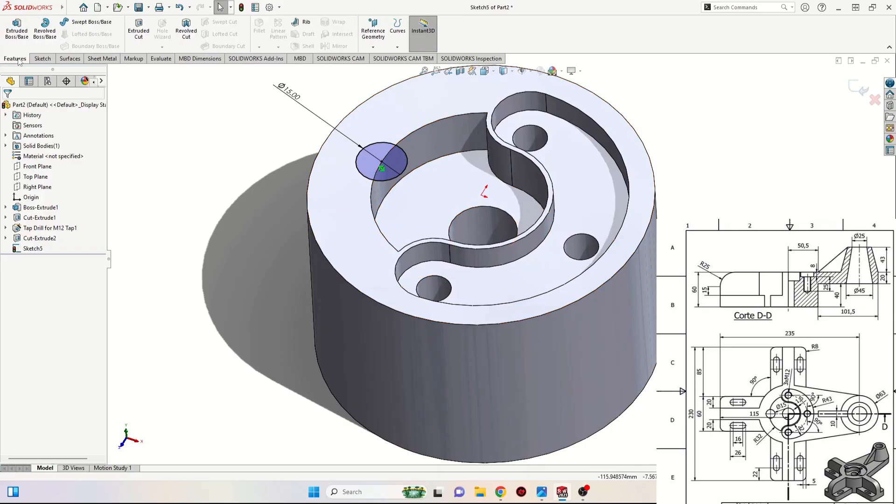
left_click(138, 29)
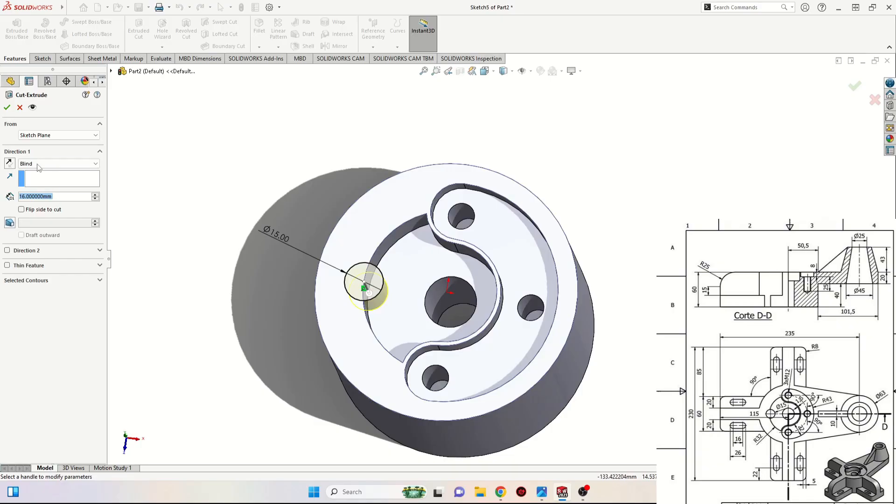
left_click(38, 164)
left_click(40, 179)
key("Return")
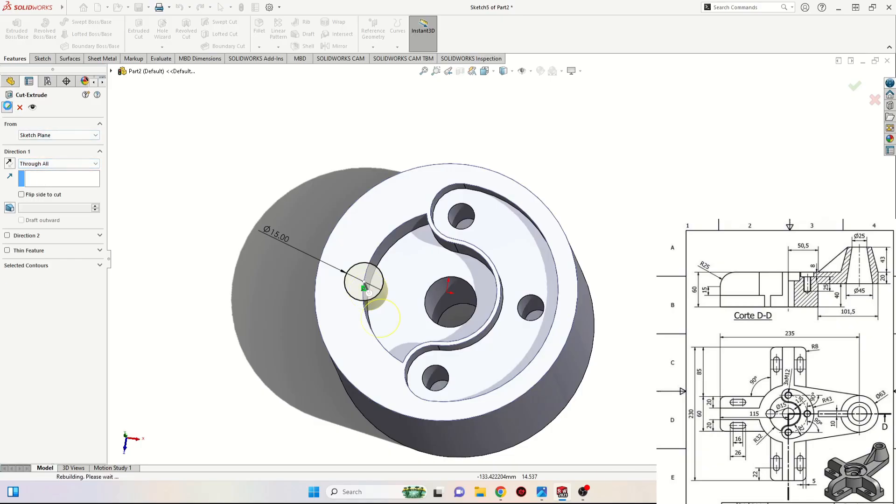
- Sketch an arm outline on the hub's top face: a line from the rim, a tangent end arc and a line about 151 mm long back to the rim
middle_click_drag(237, 297, 256, 323)
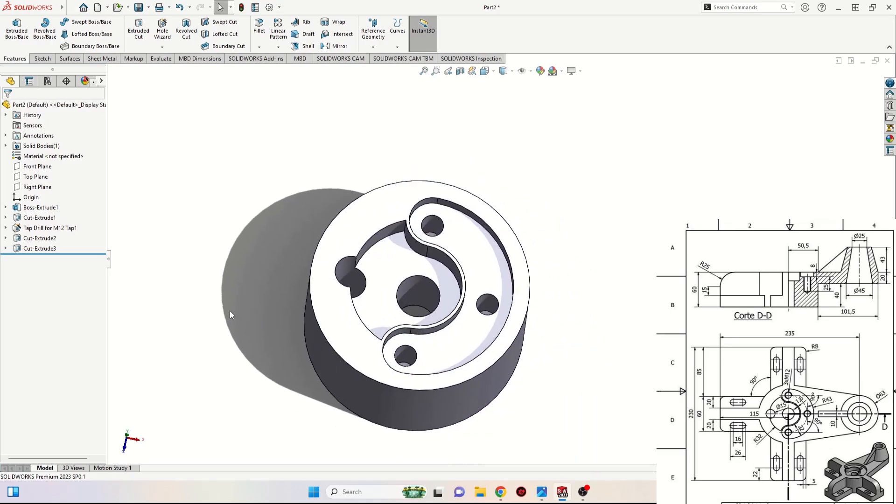
middle_click_drag(237, 311, 276, 269)
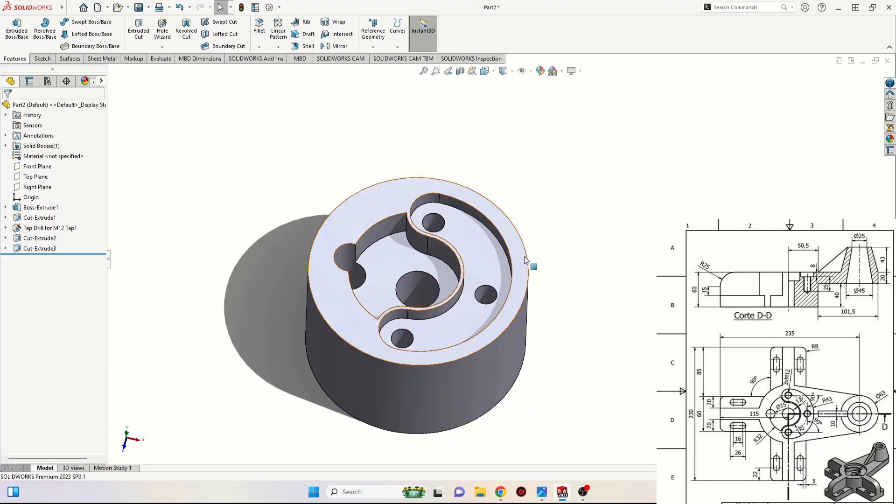
left_click(525, 257)
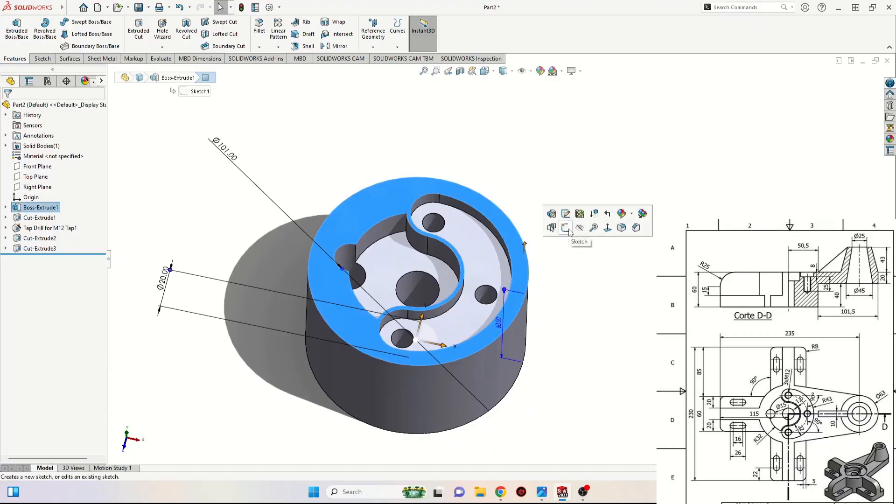
left_click(566, 229)
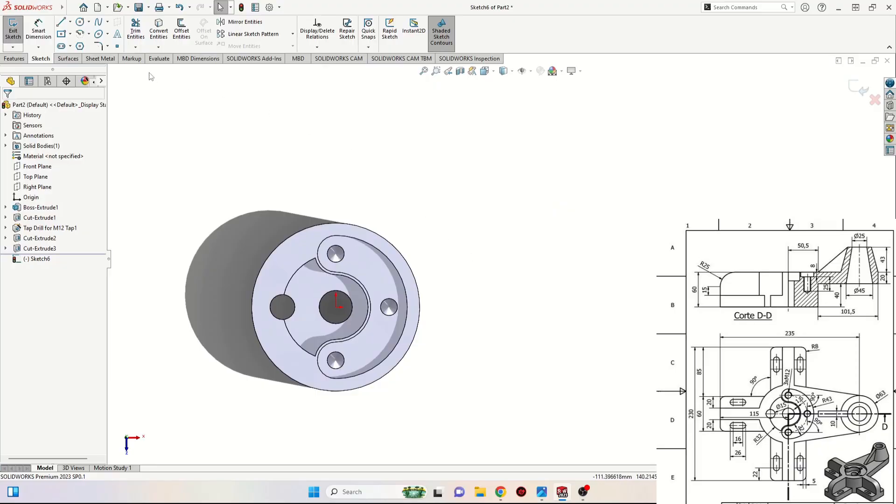
left_click(61, 22)
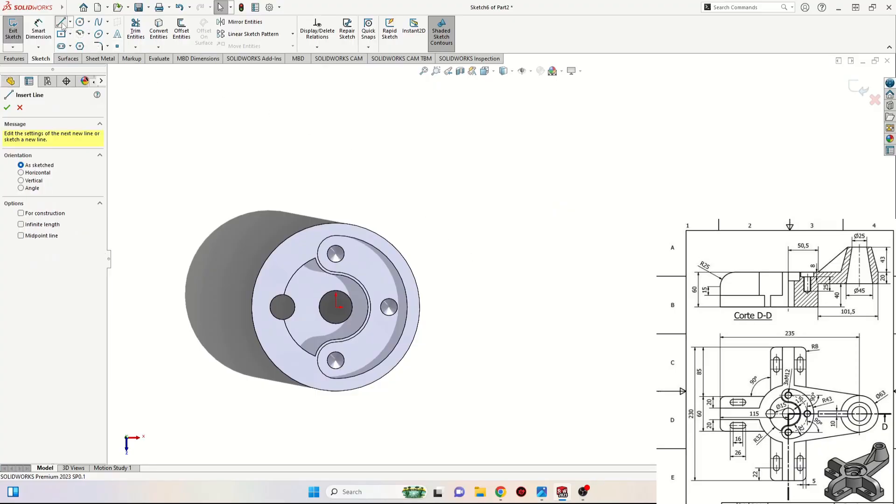
left_click(372, 231)
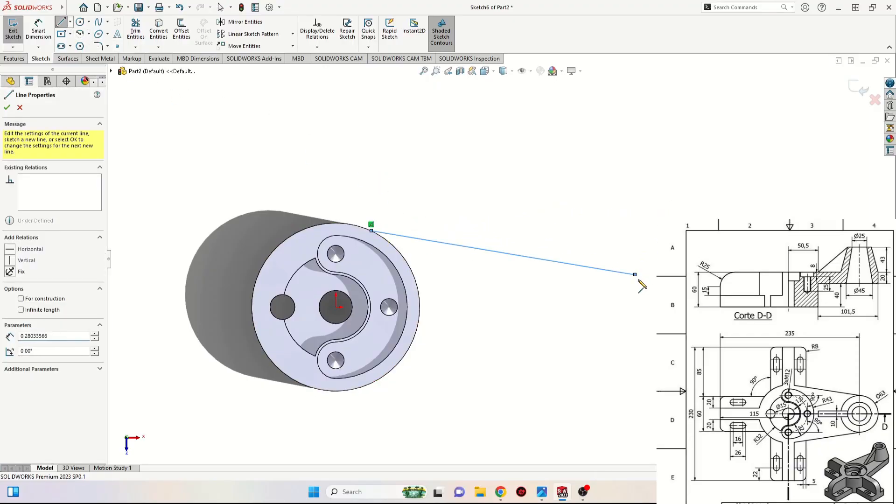
left_click(635, 275)
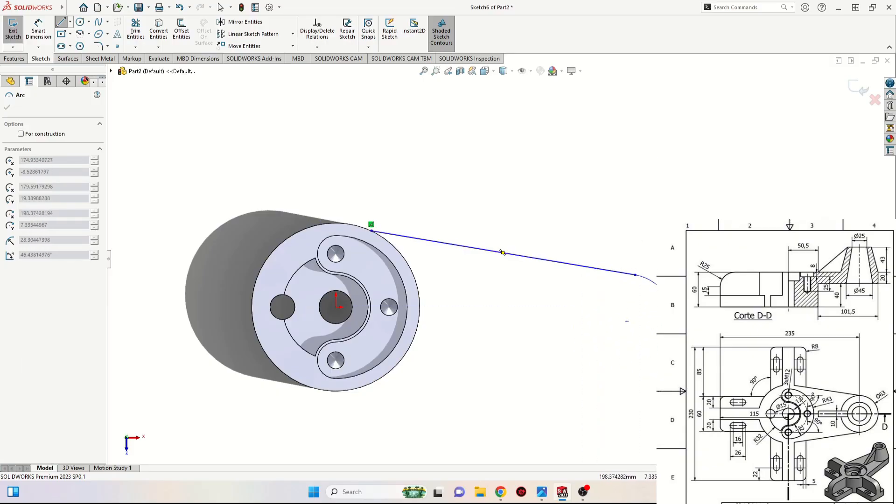
left_click(628, 361)
left_click(377, 381)
right_click(379, 378)
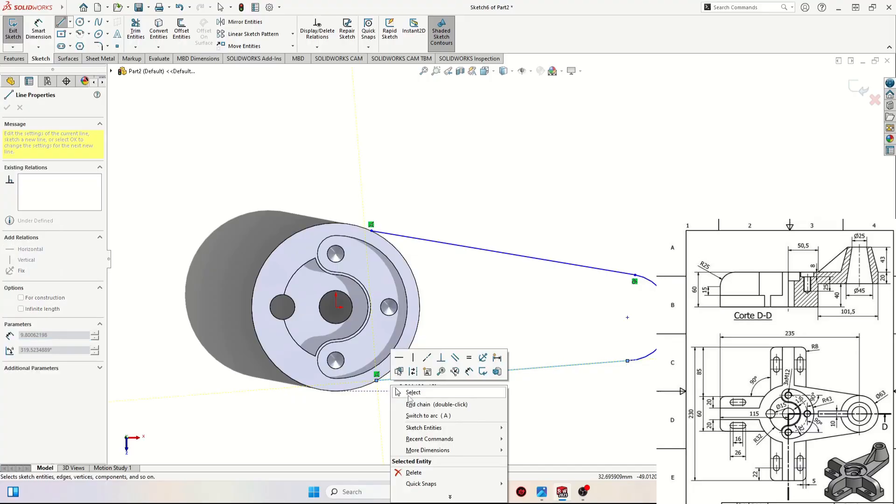
left_click(410, 393)
- Make both arm lines tangent to the hub's outer circular edge
left_click(383, 380)
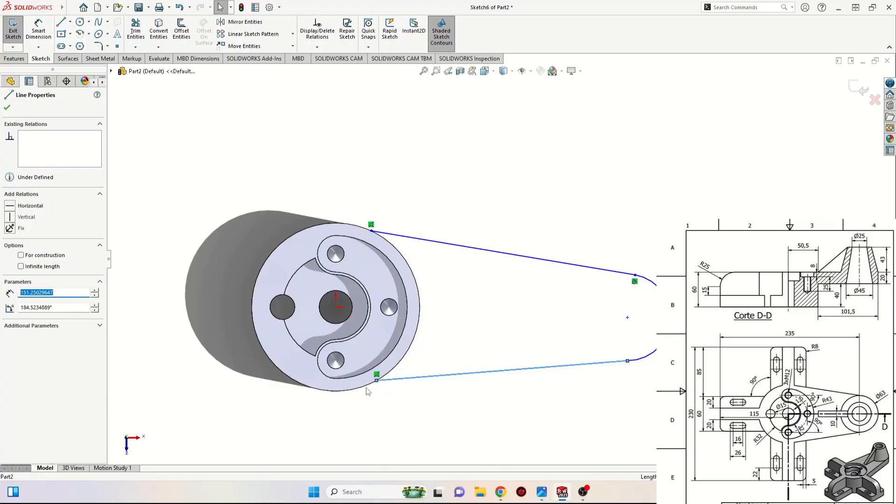
left_click(371, 389, "ctrl")
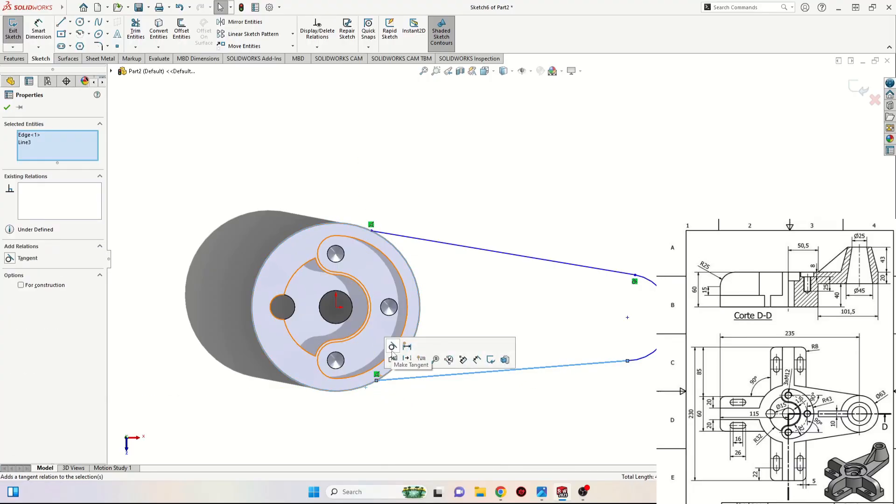
left_click(393, 354)
left_click(458, 251)
left_click(401, 237)
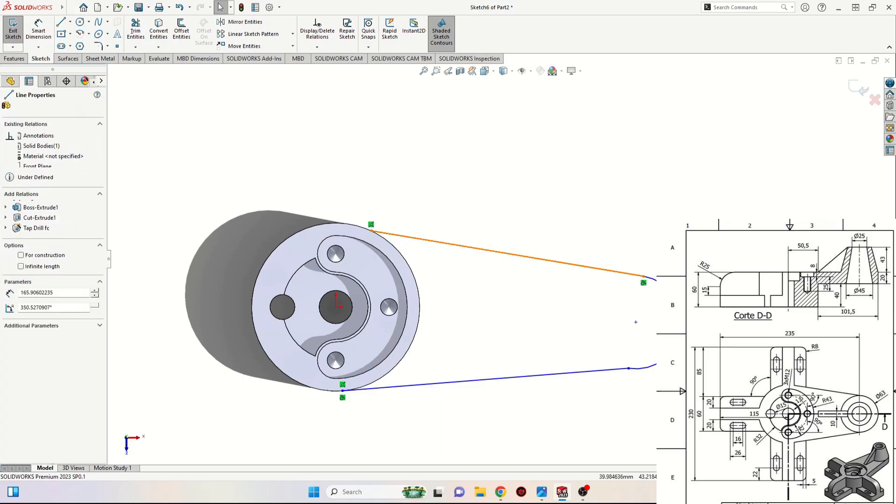
left_click(384, 241, "ctrl")
left_click(439, 211)
left_click(353, 175)
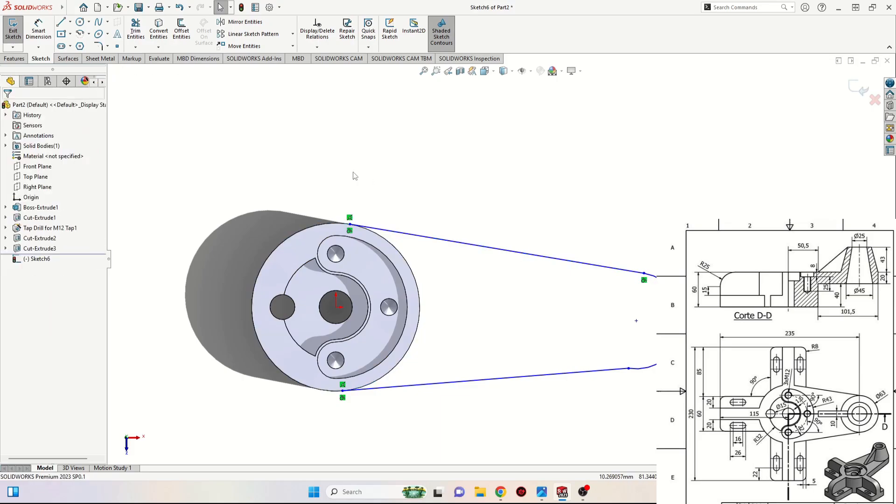
- Convert the hub's outer edge into the sketch and trim away the part facing away from the arm
left_click(402, 256)
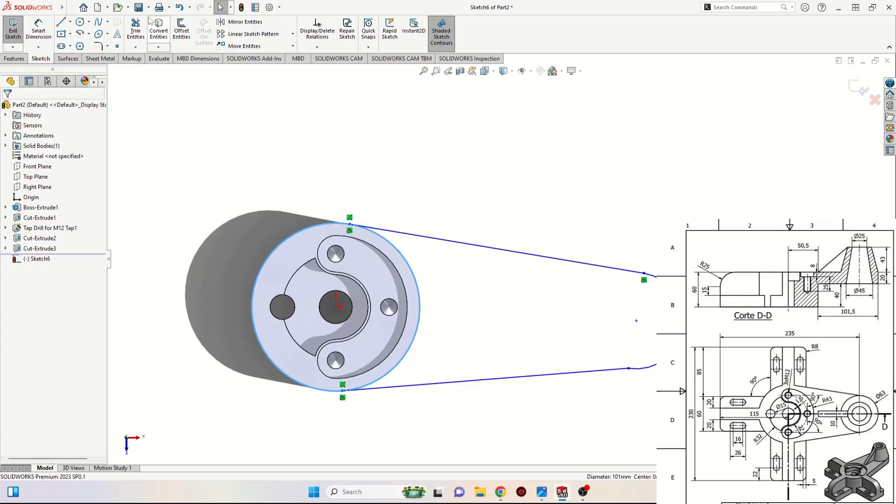
left_click(159, 30)
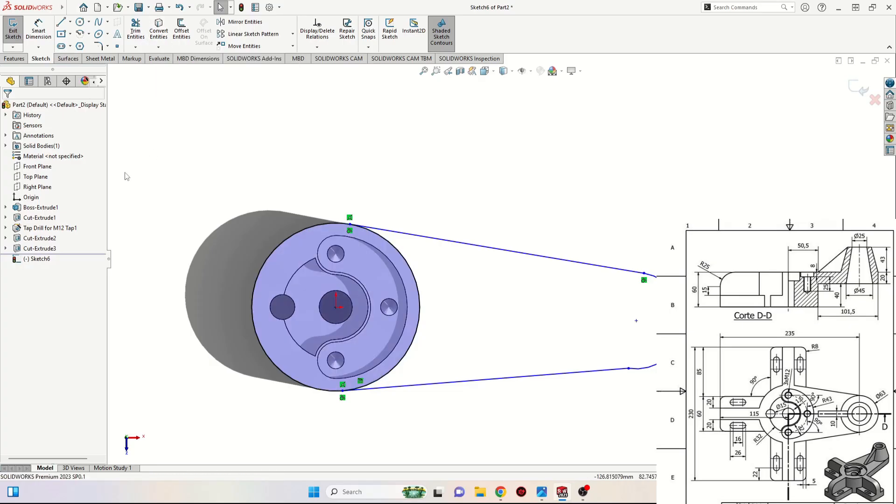
left_click(135, 30)
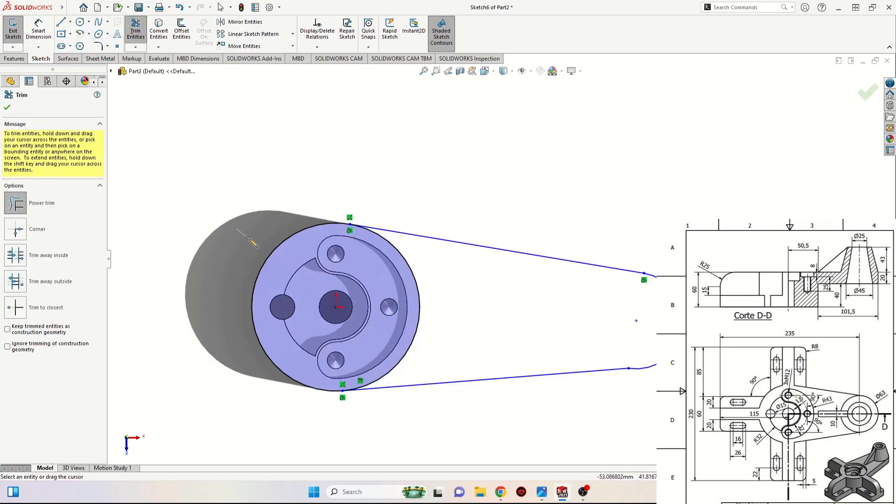
left_click_drag(253, 243, 273, 259)
right_click(248, 179)
left_click(292, 202)
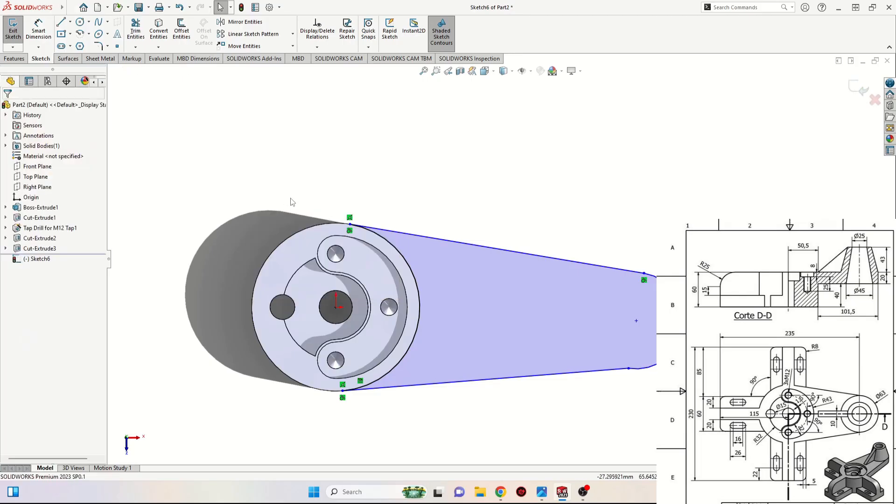
- Make the end arc tangent to the lower arm line and align the arc's centre horizontally with the origin
left_click(629, 369)
left_click(655, 330)
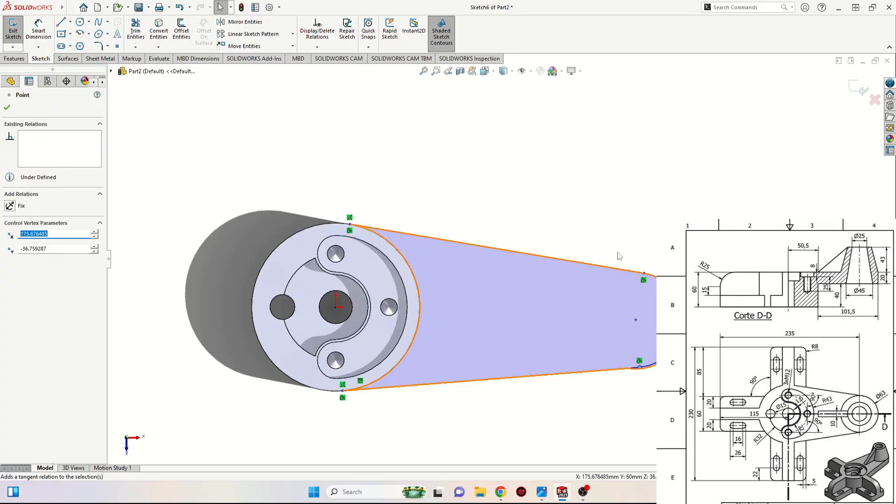
left_click(528, 174)
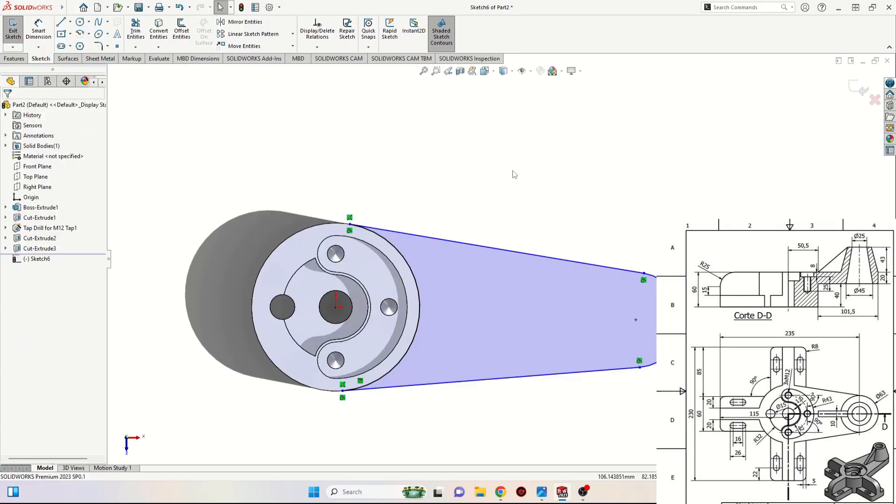
left_click(636, 320)
left_click(336, 307, "ctrl")
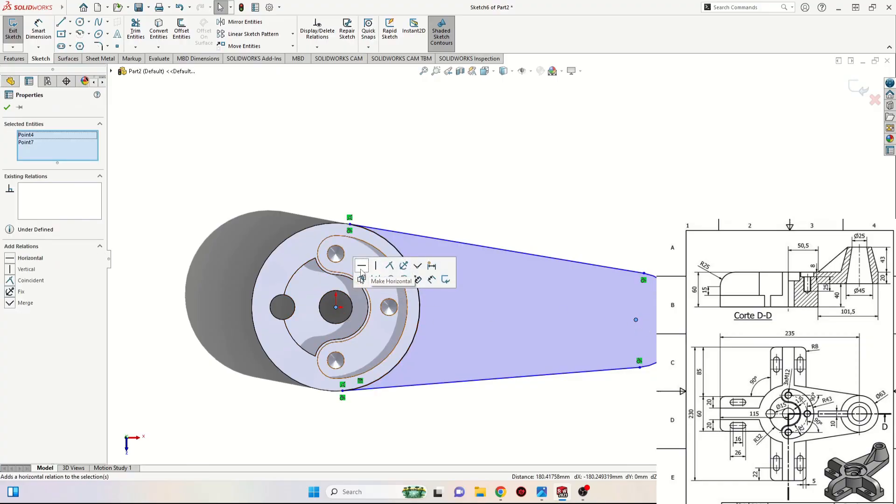
left_click(361, 268)
left_click(434, 163)
- Dimension the arm's end arc with a radius of 31.5 mm and end dimensioning
left_click(39, 31)
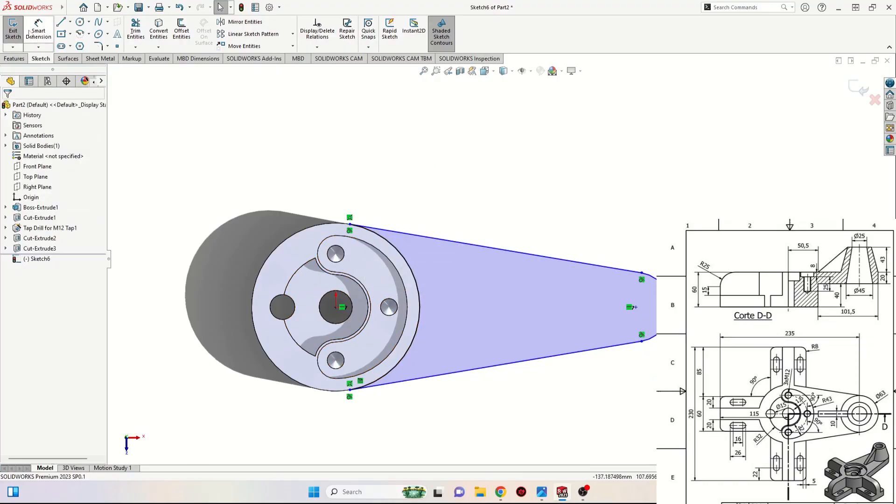
left_click(654, 280)
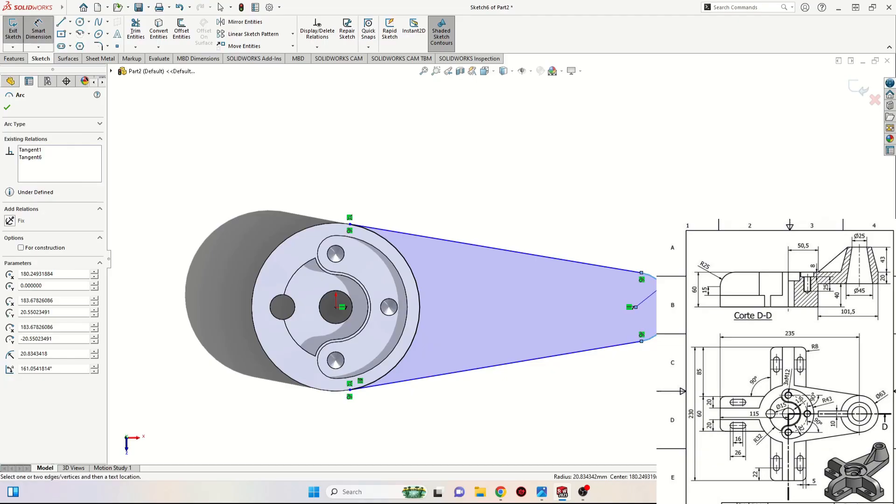
left_click(633, 307)
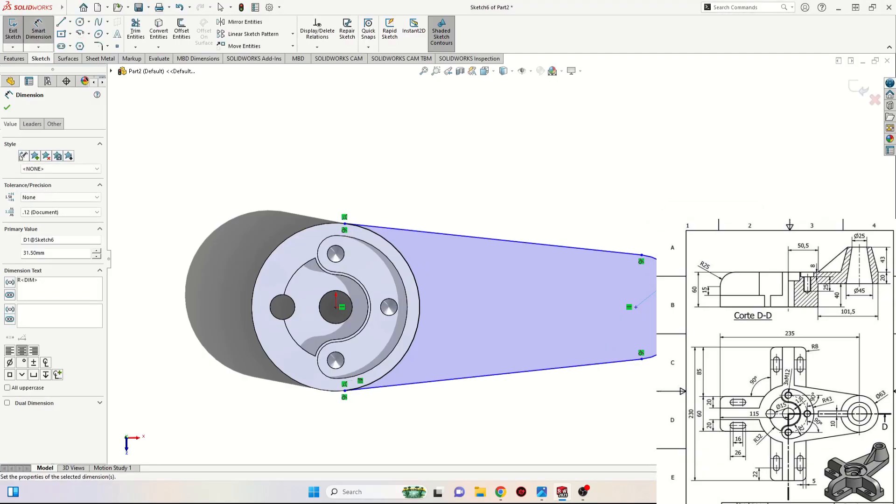
right_click(497, 169)
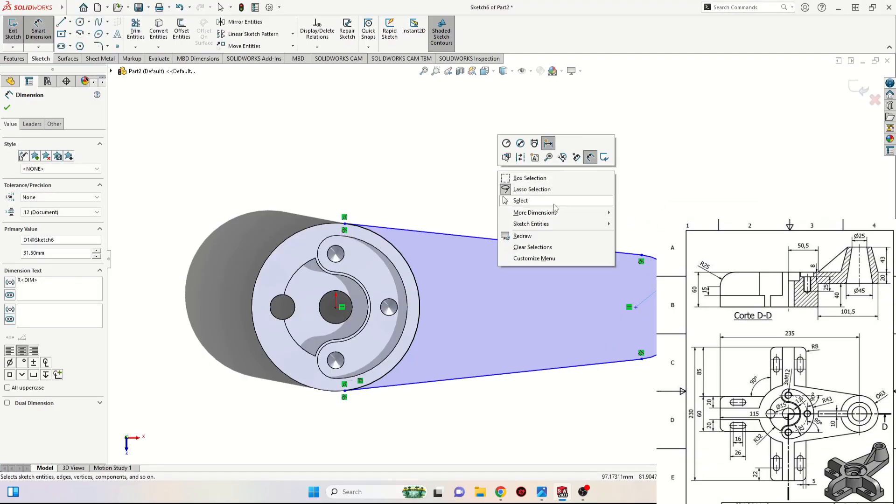
left_click(502, 201)
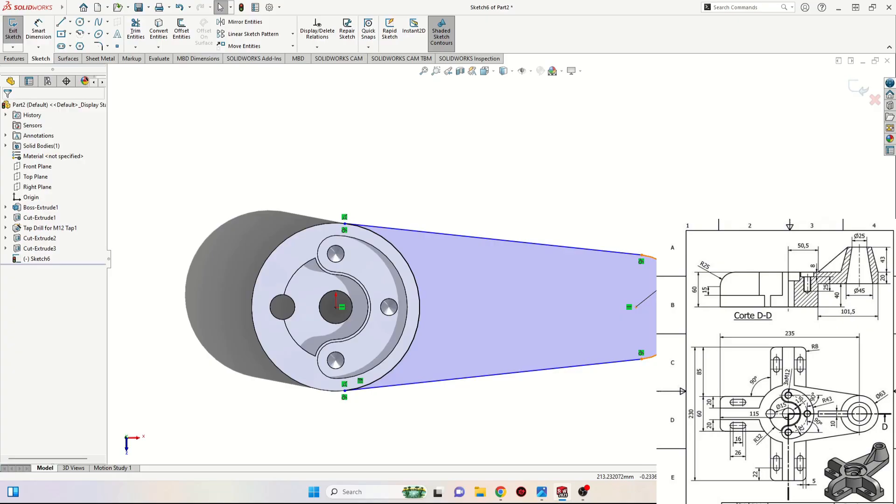
- Dimension the horizontal distance from the hub's rim to the outermost point of the end arc as 101.5 mm
left_click(39, 29)
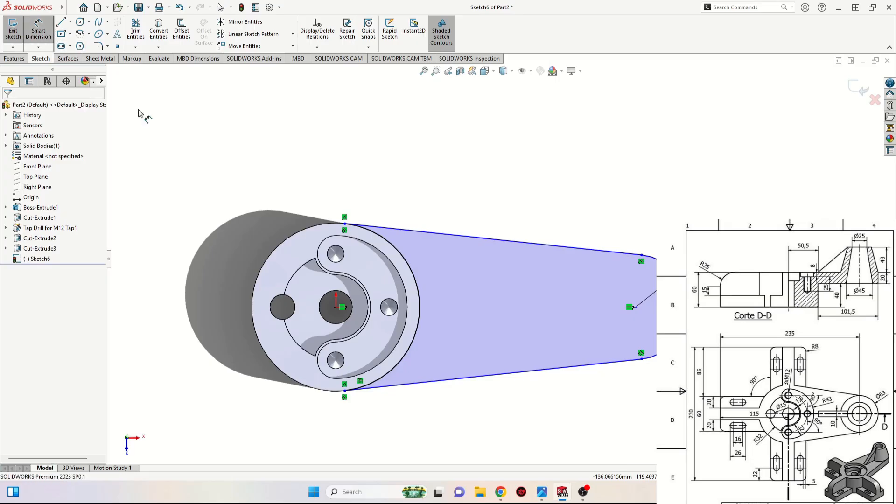
left_click(423, 311)
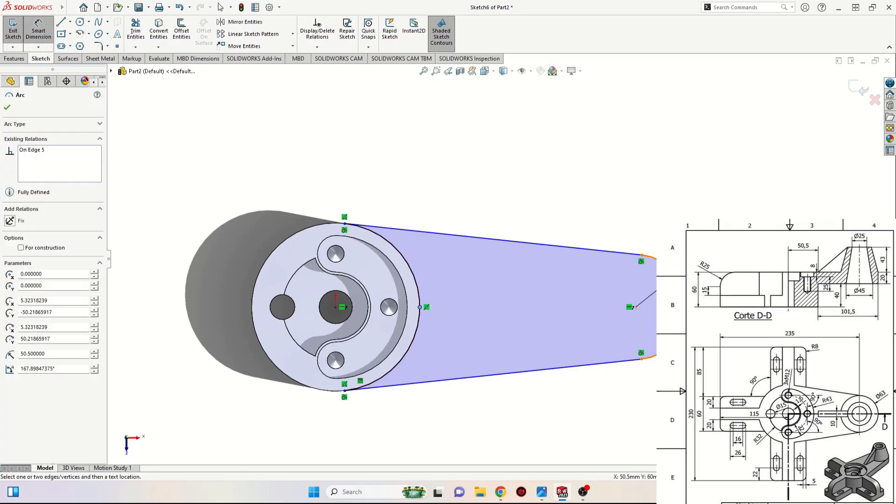
left_click(687, 307, "shift")
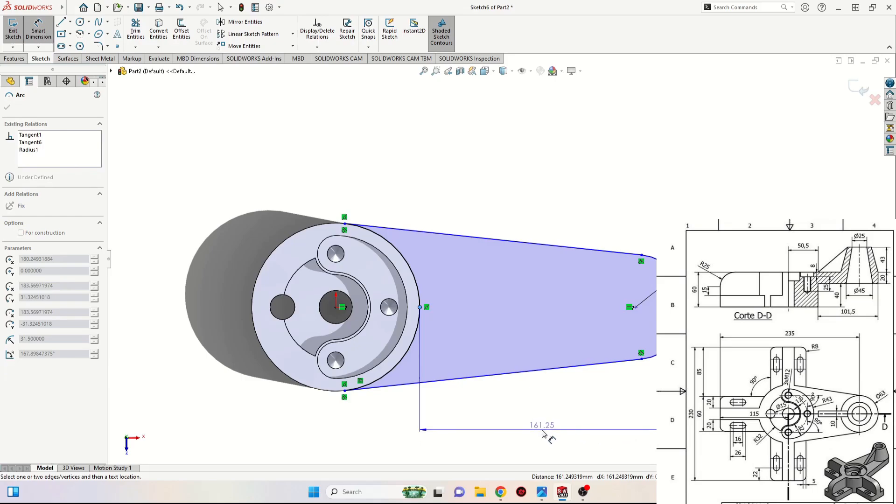
left_click(543, 433)
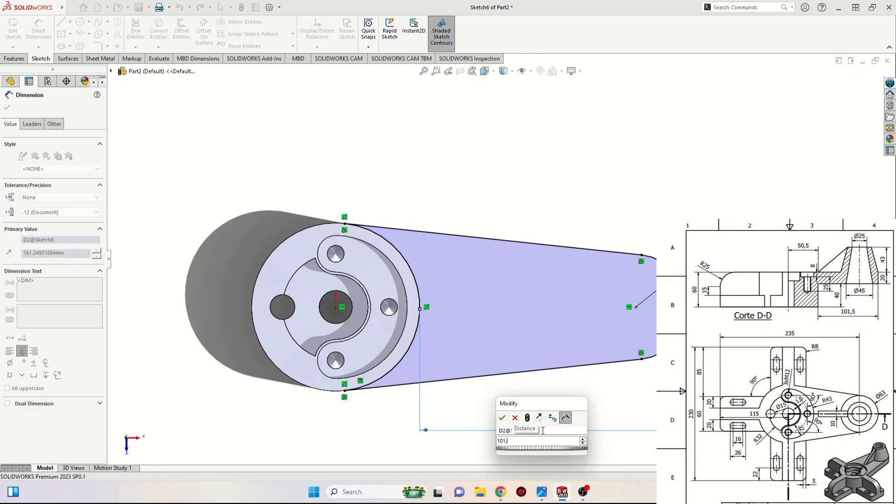
key("Return")
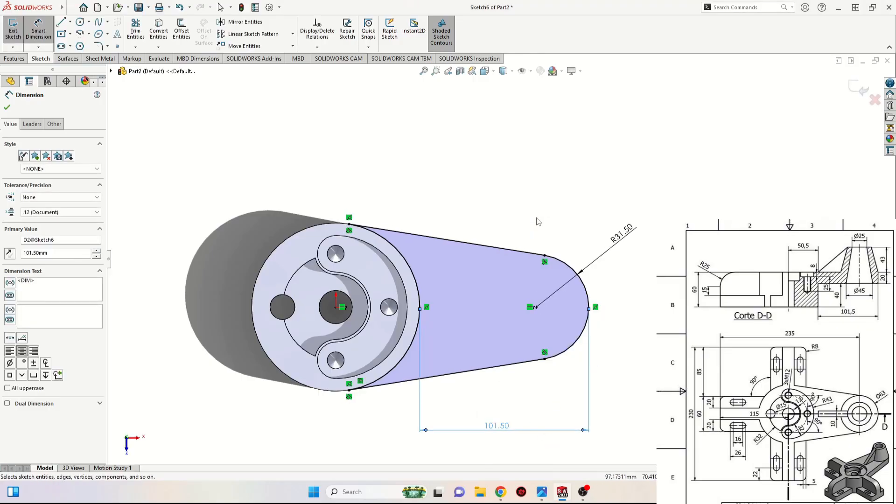
left_click(510, 229)
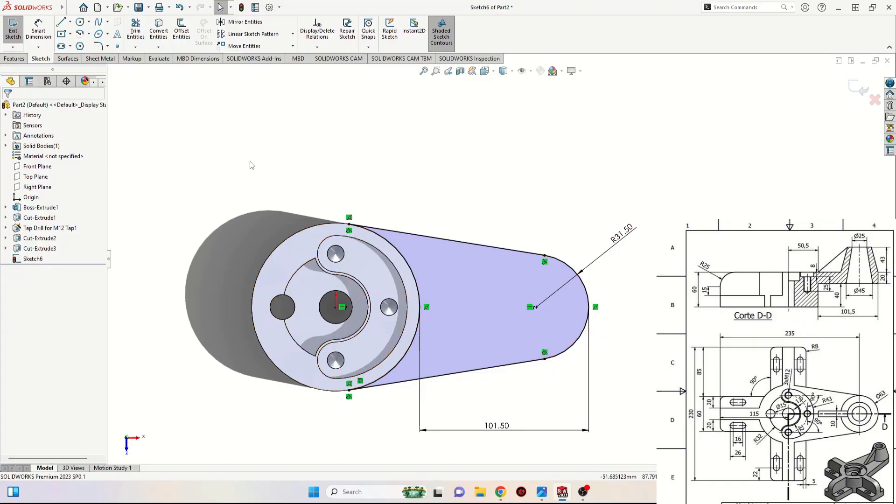
left_click(118, 46)
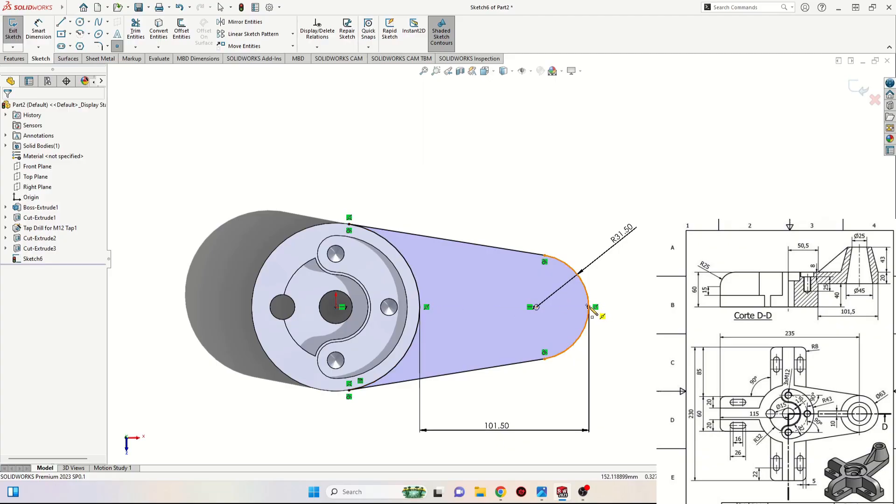
right_click(257, 151)
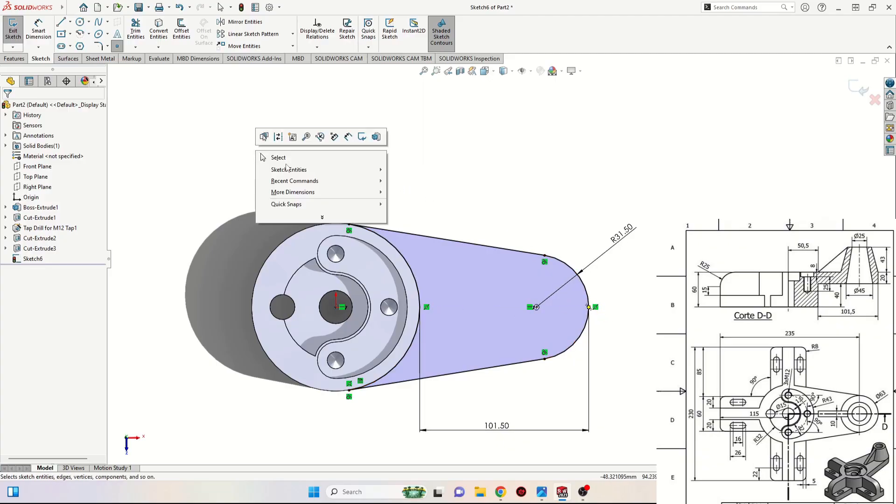
left_click(281, 159)
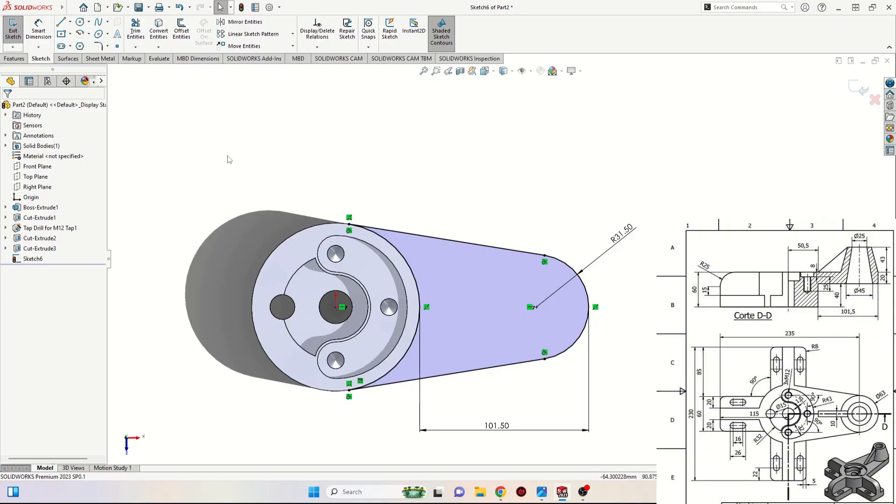
- Extrude the arm profile blind 20 mm with the direction reversed downward, merging it with the hub
left_click(14, 59)
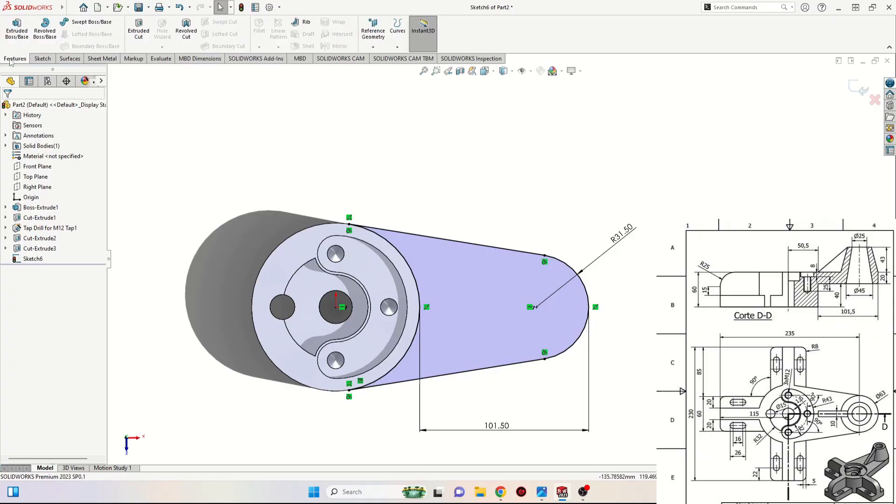
left_click(16, 30)
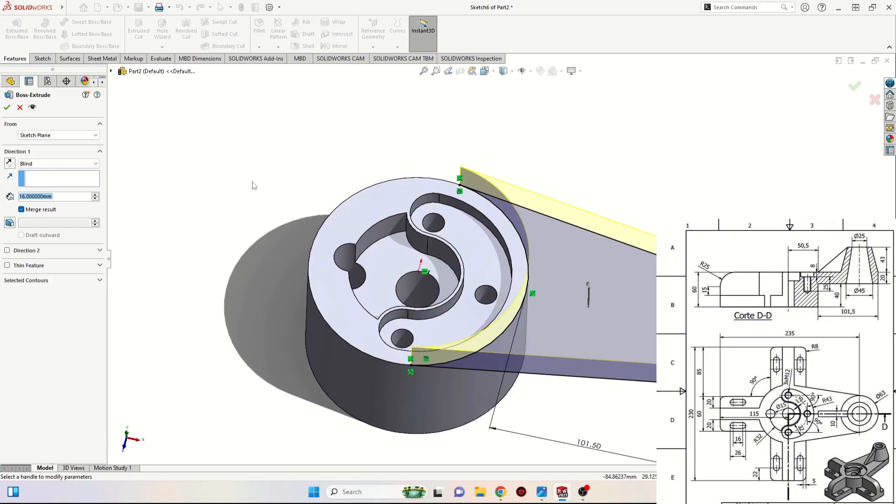
type("20")
key("Return")
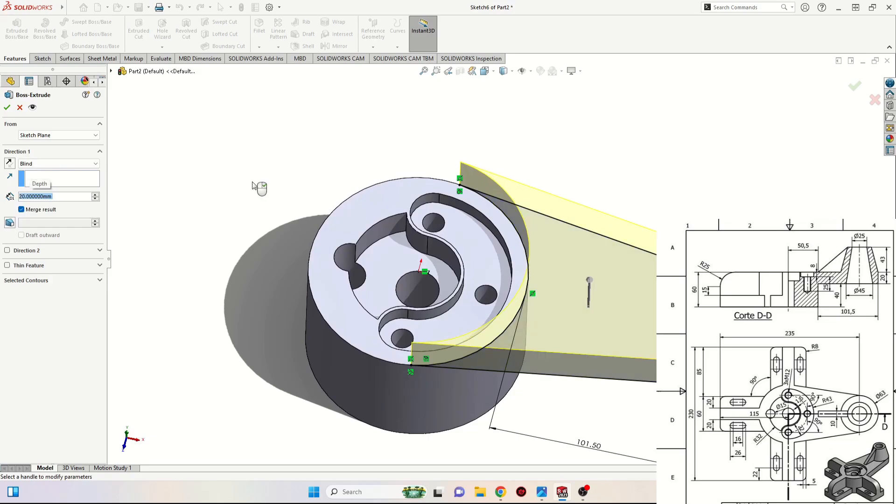
middle_click_drag(525, 269, 403, 291)
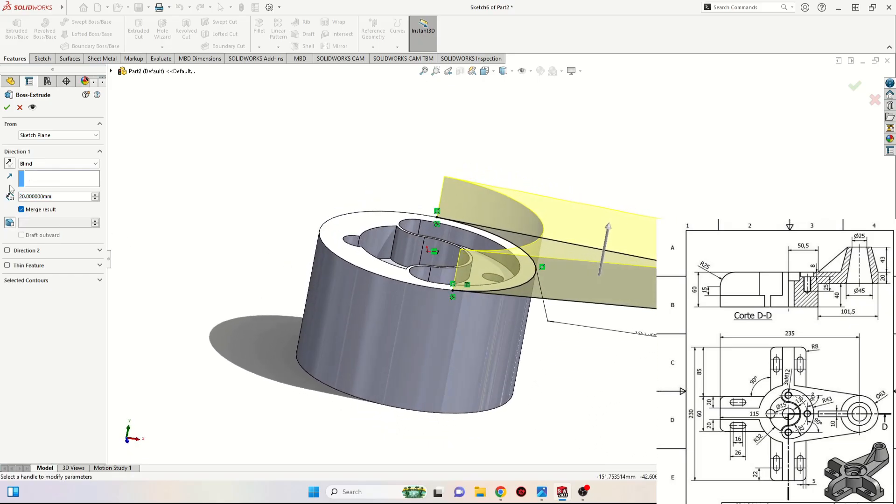
left_click(7, 107)
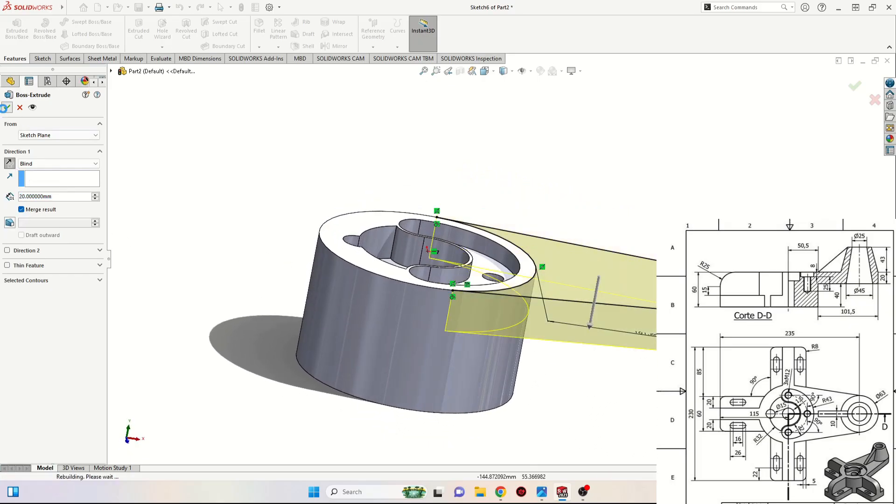
left_click(196, 198)
middle_click_drag(231, 288, 235, 407)
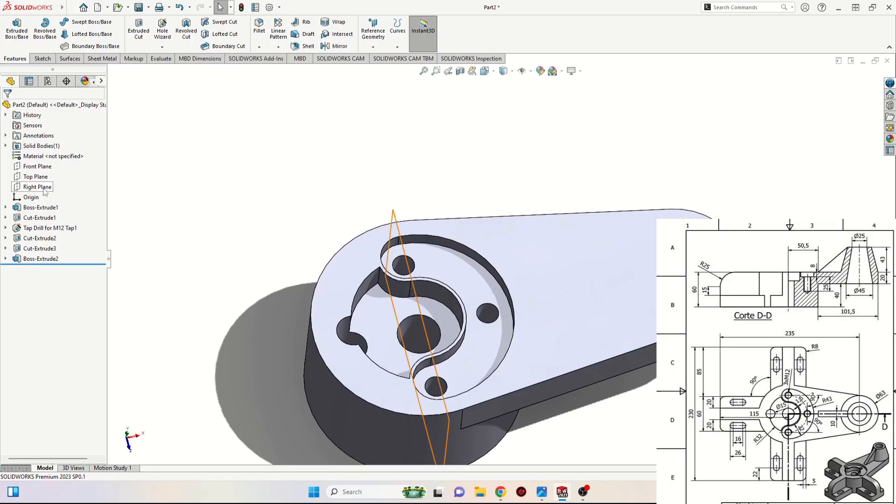
- Start a new sketch on the Top Plane
left_click(35, 176)
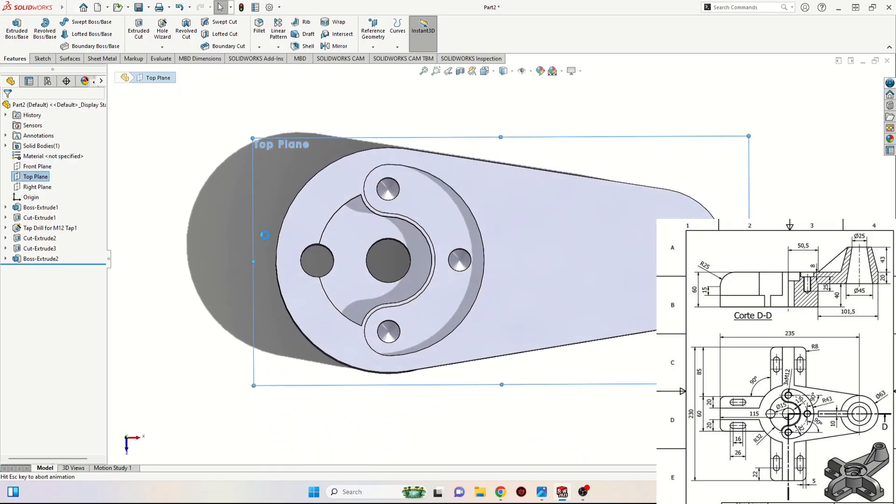
scroll(391, 149, "down", 3)
middle_click_drag(413, 204, 411, 293, "ctrl")
scroll(412, 292, "up", 1)
scroll(412, 296, "up", 3)
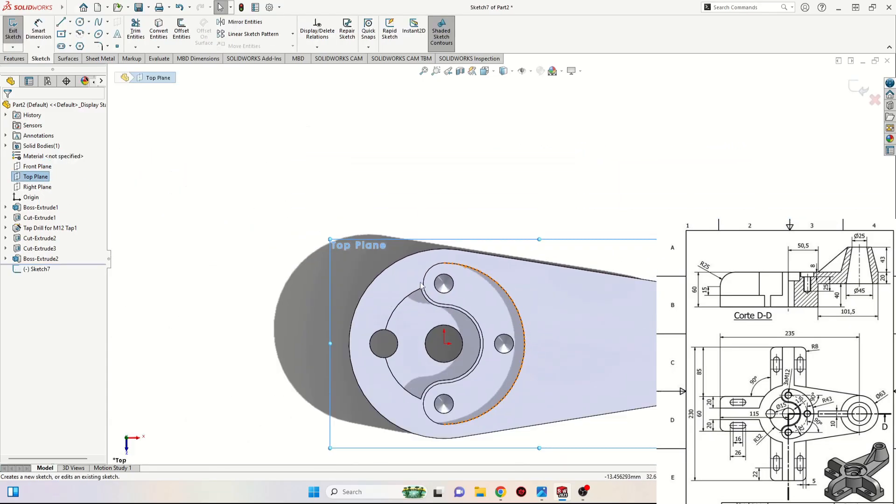
left_click(396, 190)
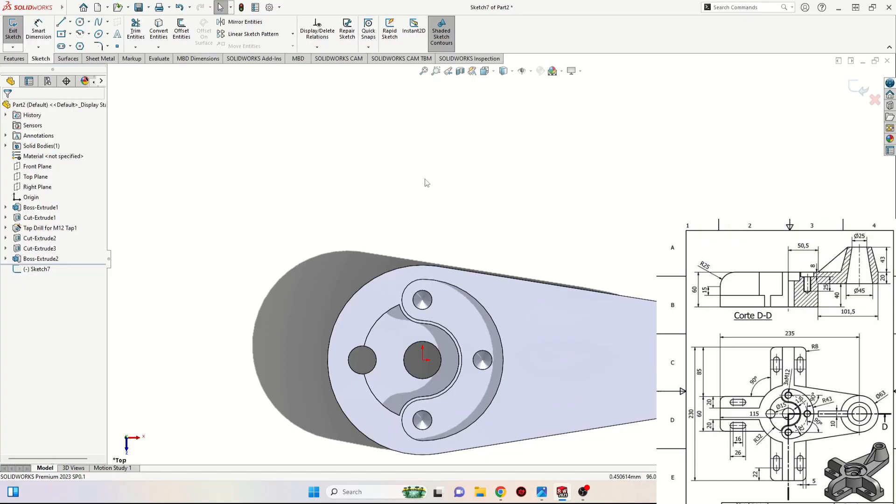
- Switch the model's display style to Hidden Lines Visible
left_click(495, 73)
left_click(510, 74)
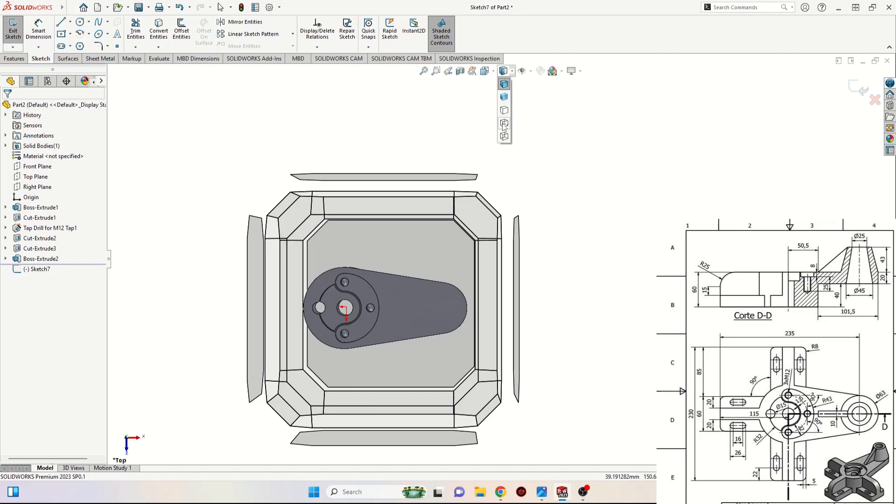
left_click(468, 108)
left_click(509, 73)
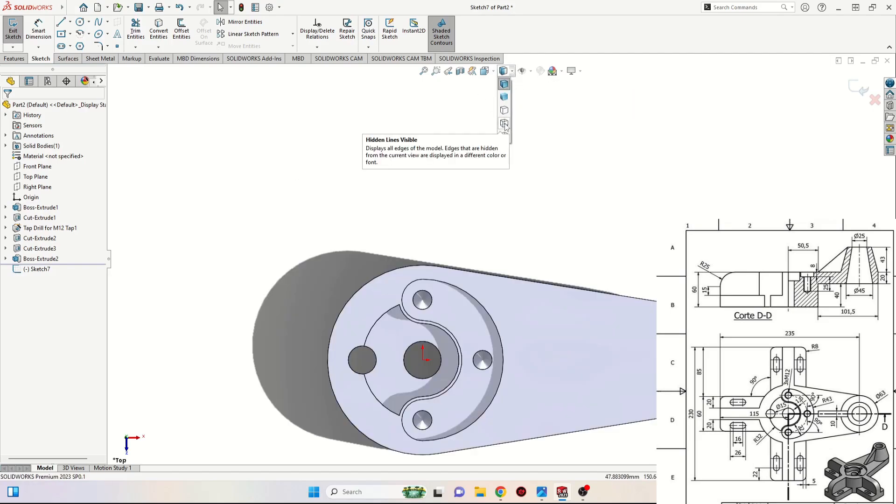
left_click(504, 124)
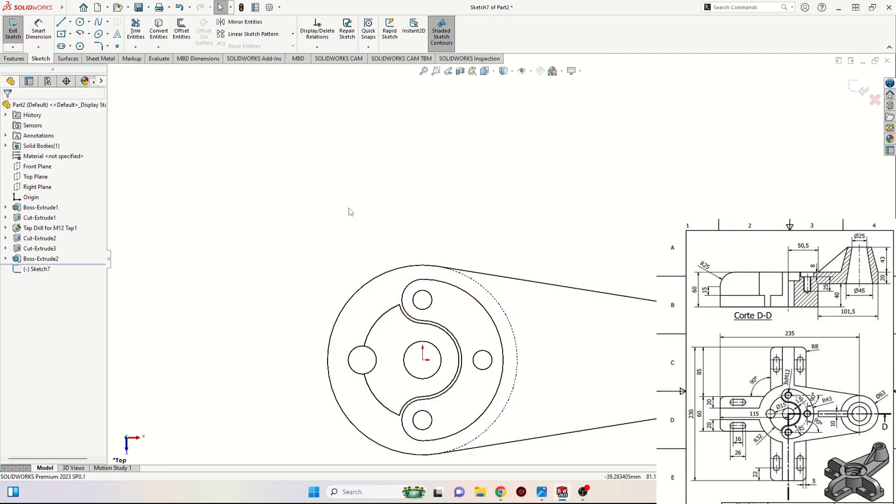
left_click(60, 22)
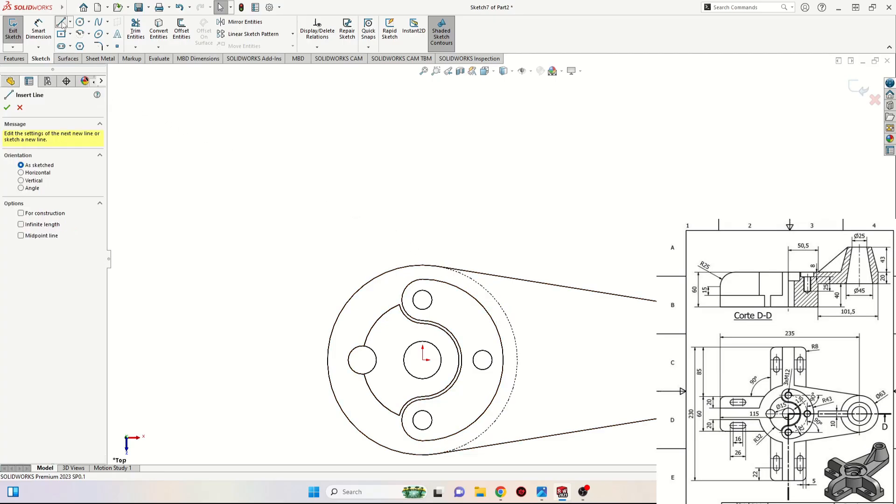
left_click(517, 360)
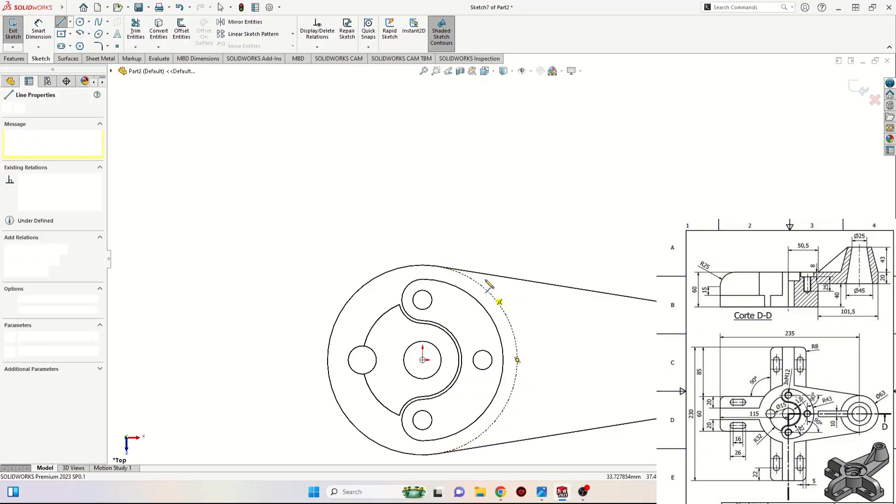
key("Escape")
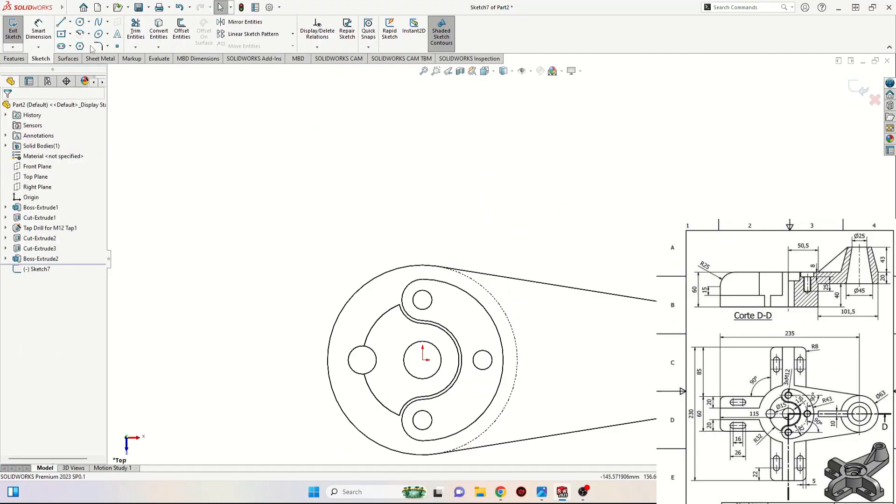
- Sketch an open three-sided rectangular profile about 64 mm wide above the hub, with both vertical lines reaching down to the hub's rim
left_click(61, 22)
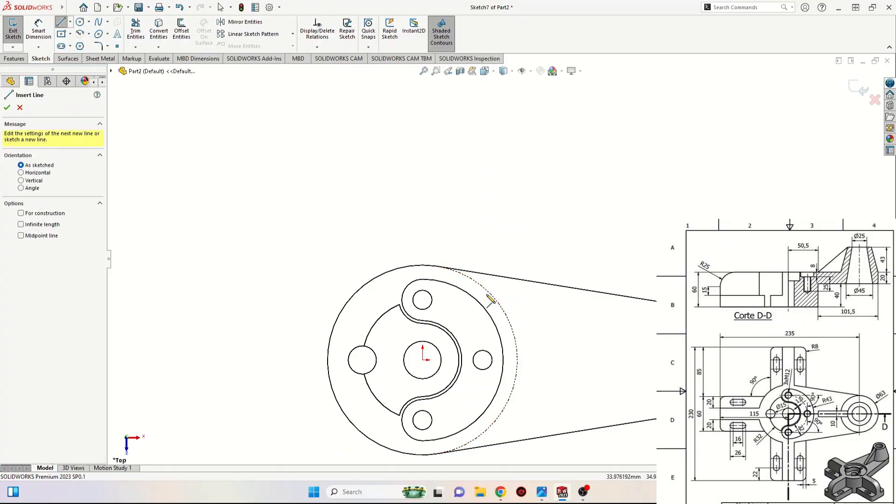
left_click(487, 295)
left_click(487, 156)
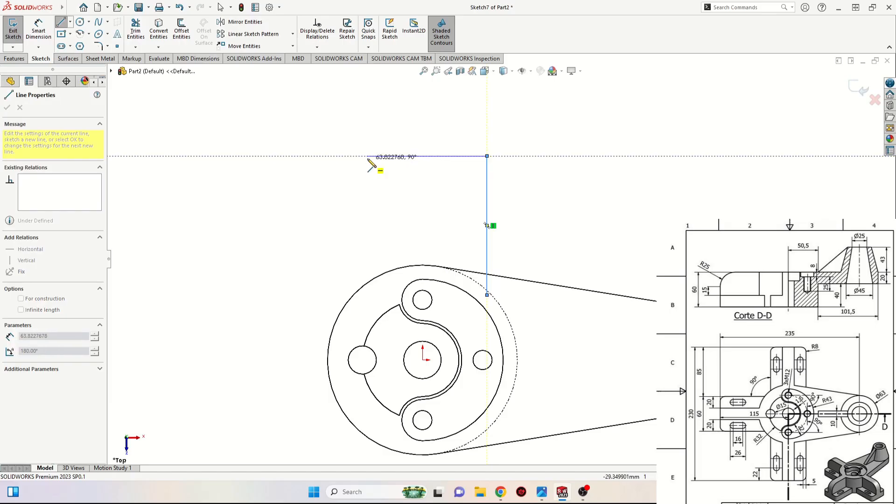
left_click(369, 156)
left_click(369, 282)
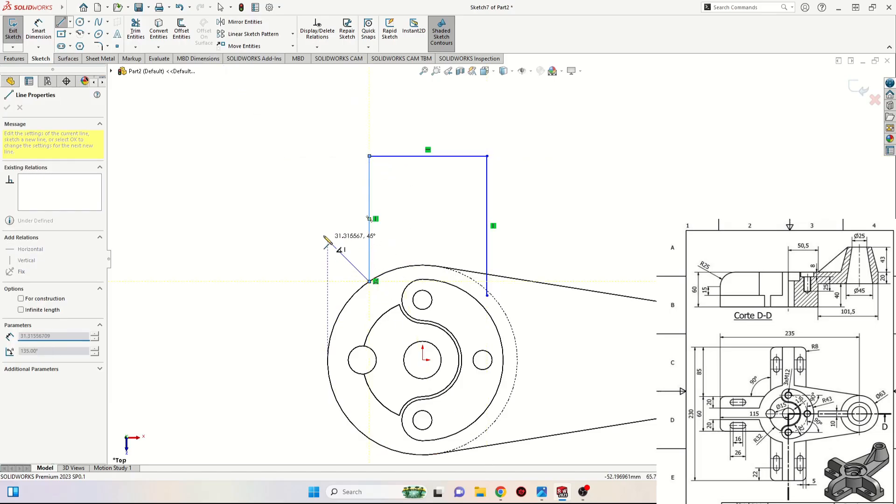
right_click(328, 241)
left_click(341, 239)
- Make the lower endpoint of the vertical line nearest the tapered arm coincident with the hub's hidden outer edge
left_click(486, 294)
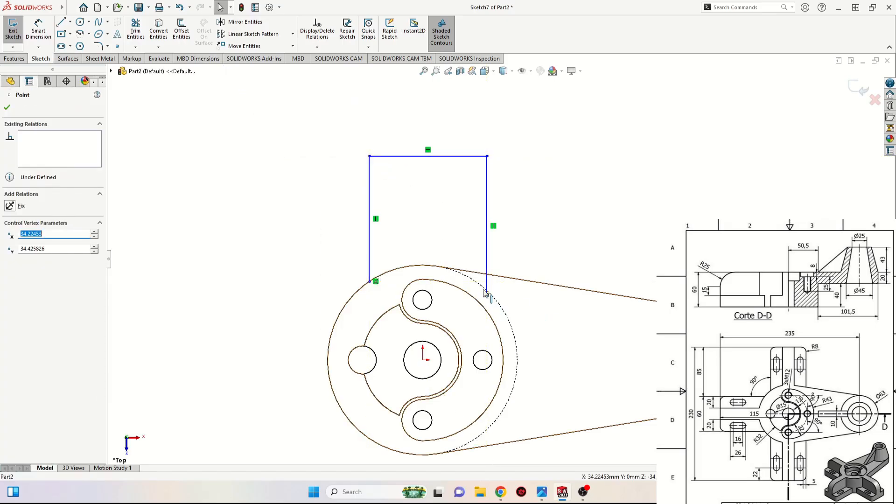
left_click(491, 299, "ctrl")
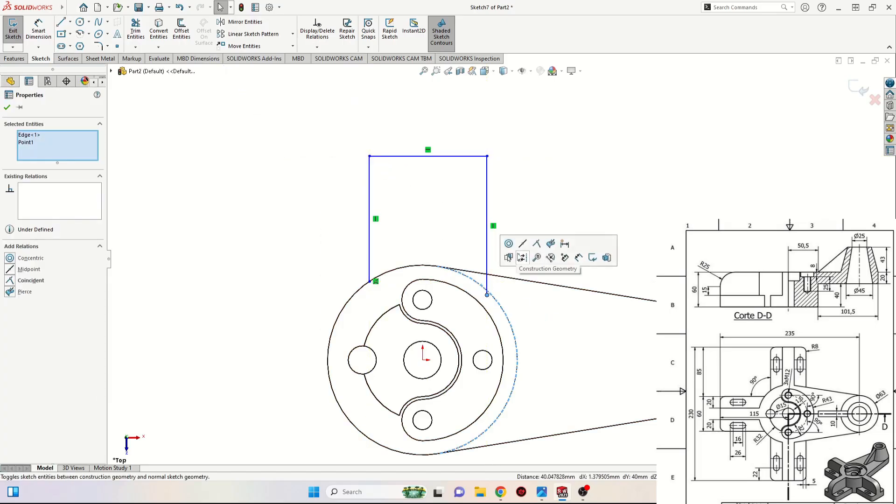
left_click(538, 245)
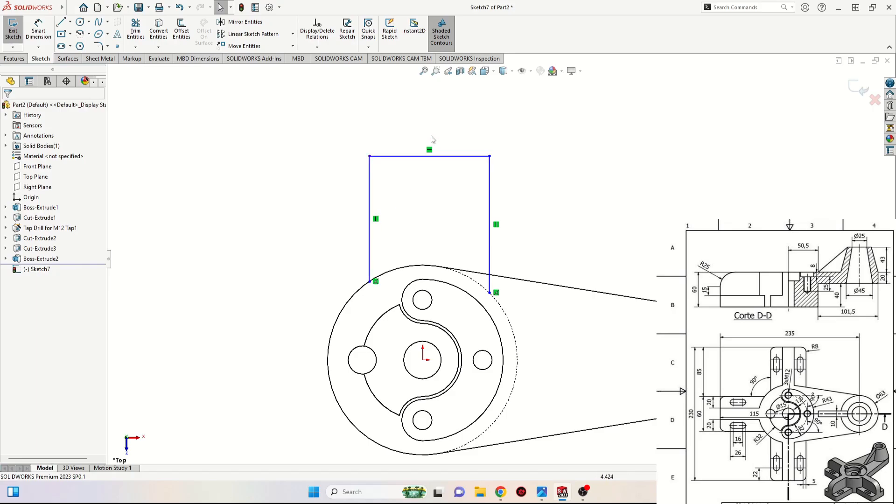
- Make the profile's two vertical lines equal in length
left_click(369, 205)
left_click(490, 201, "ctrl")
left_click(588, 160)
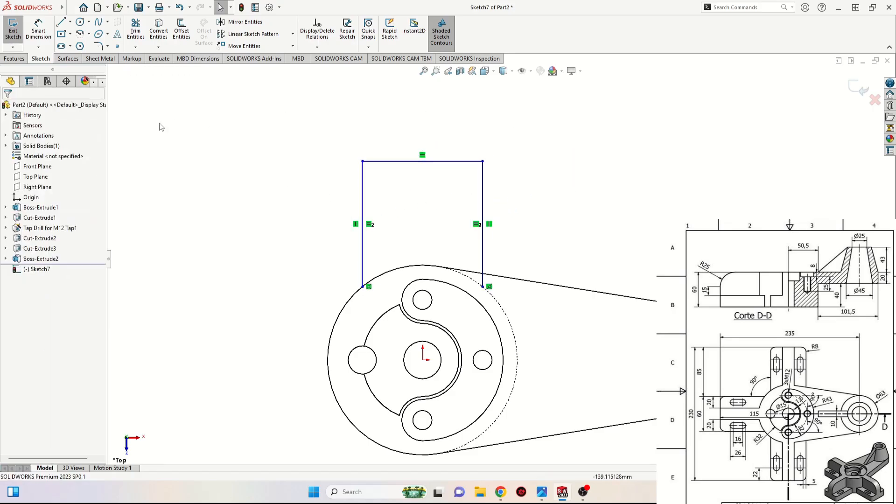
- Dimension the width of the profile's horizontal line as 60 mm
left_click(39, 30)
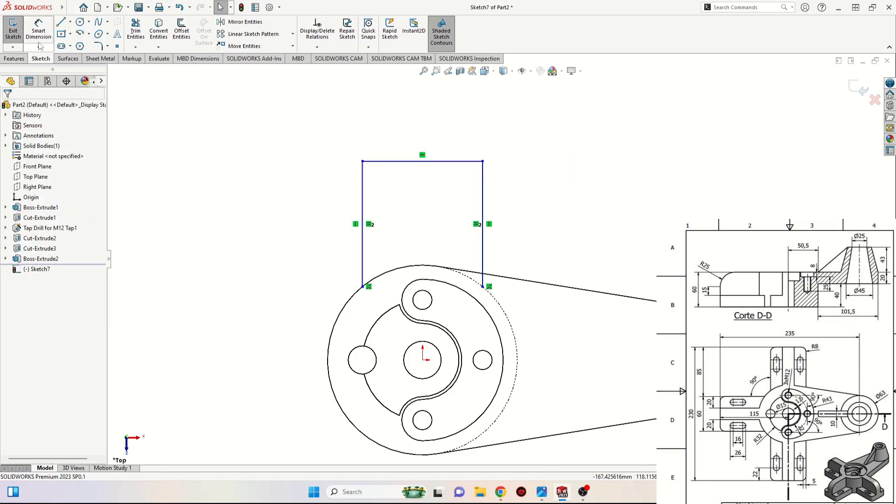
left_click(407, 162)
left_click(406, 130)
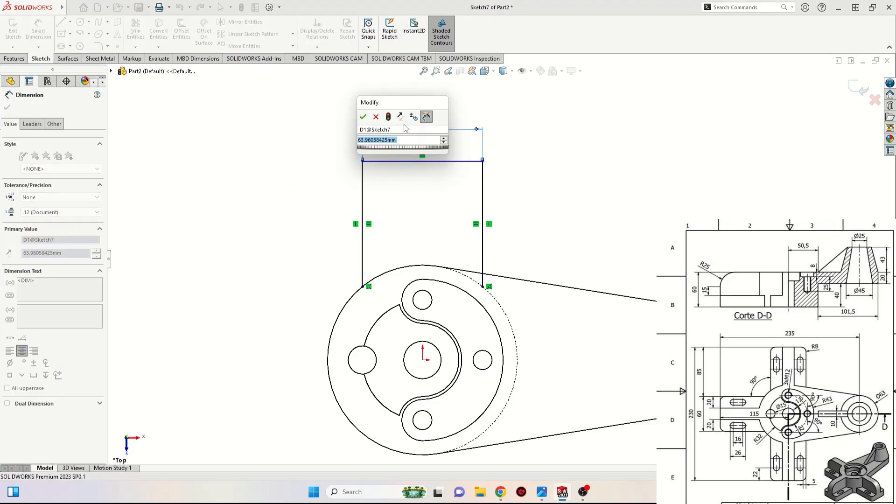
type("6")
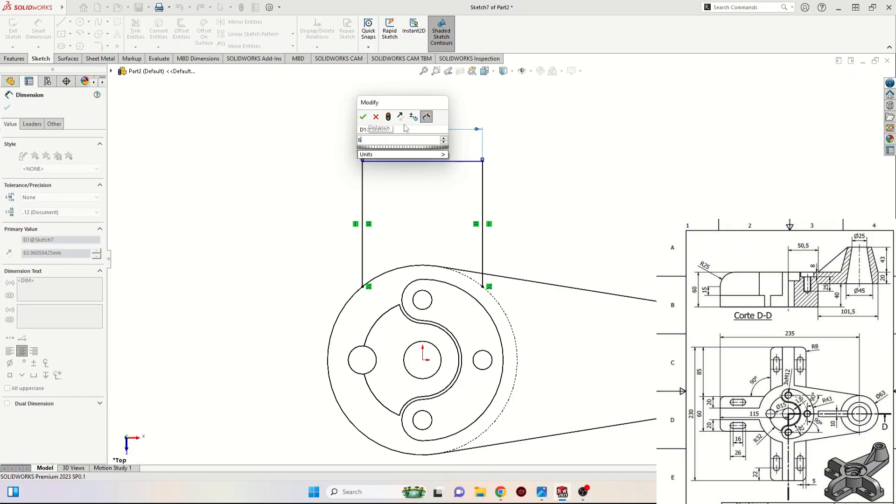
type("0")
key("Return")
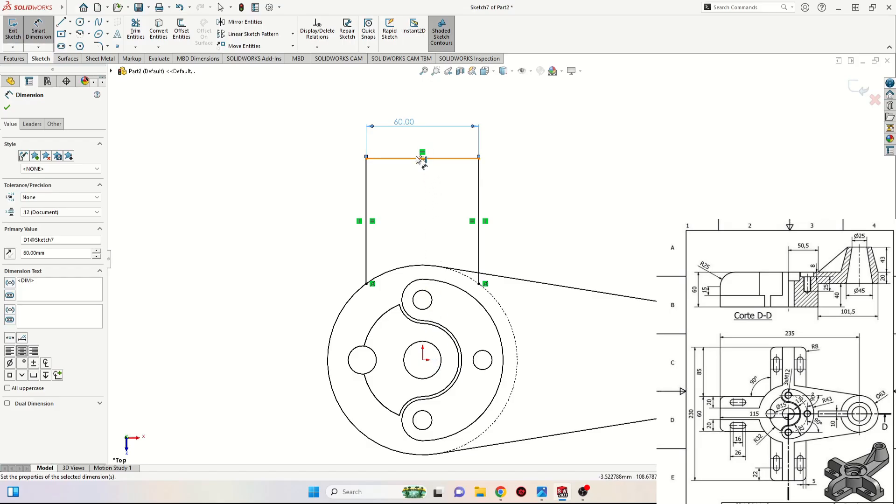
- Dimension the vertical distance from the origin to the profile's horizontal line as 115 mm and end dimensioning
left_click(423, 360)
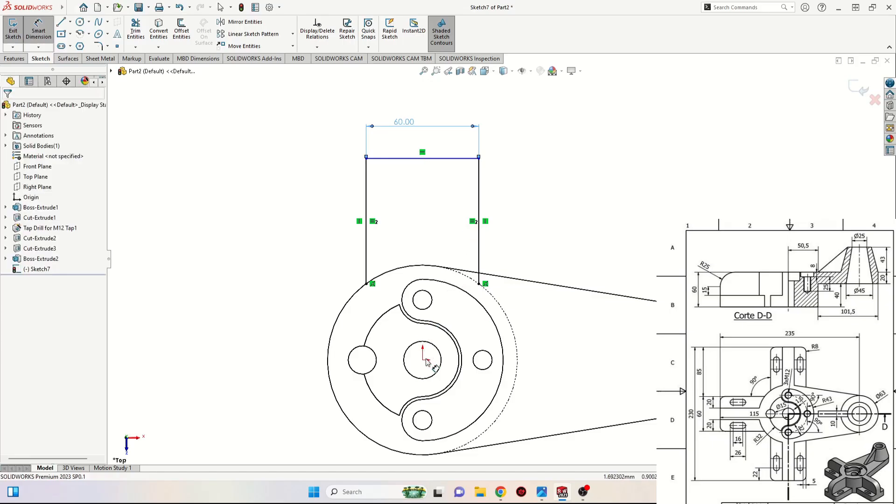
left_click(429, 159)
left_click(274, 249)
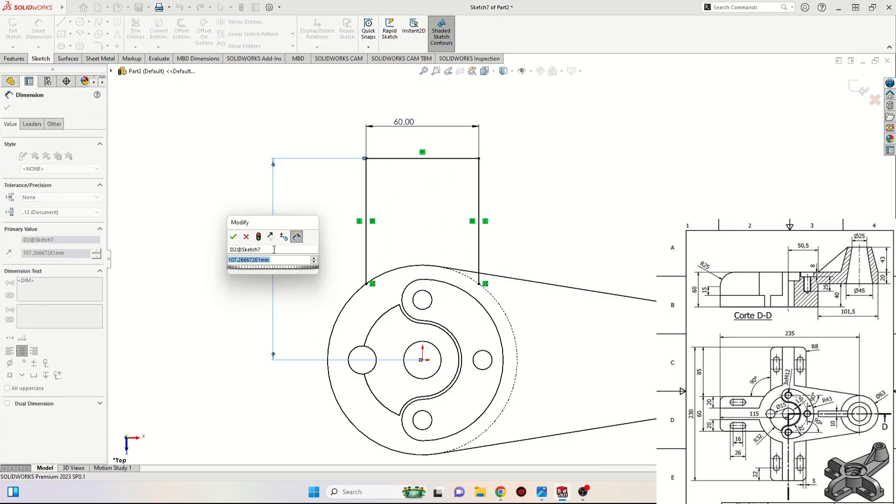
type("11")
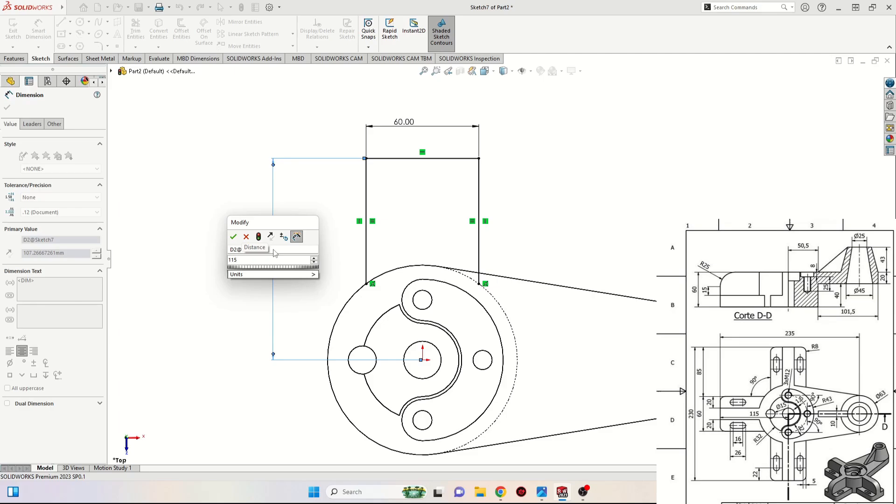
type("5")
key("Return")
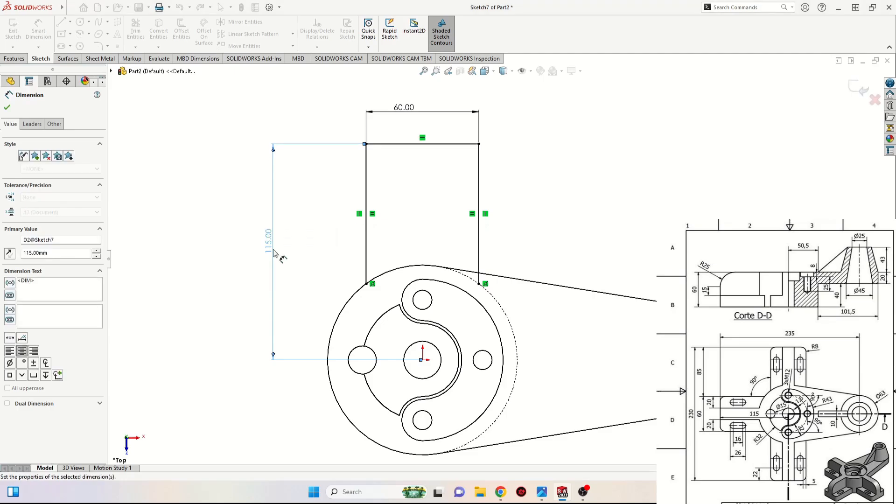
right_click(235, 250)
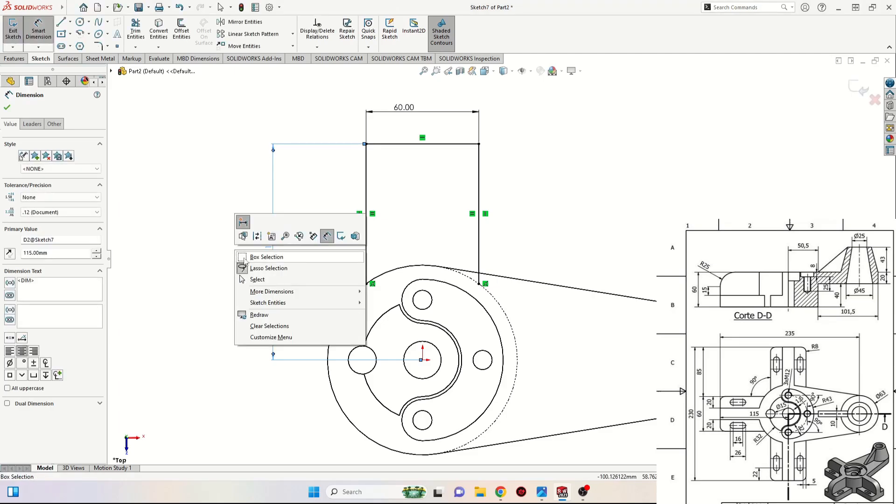
left_click(270, 280)
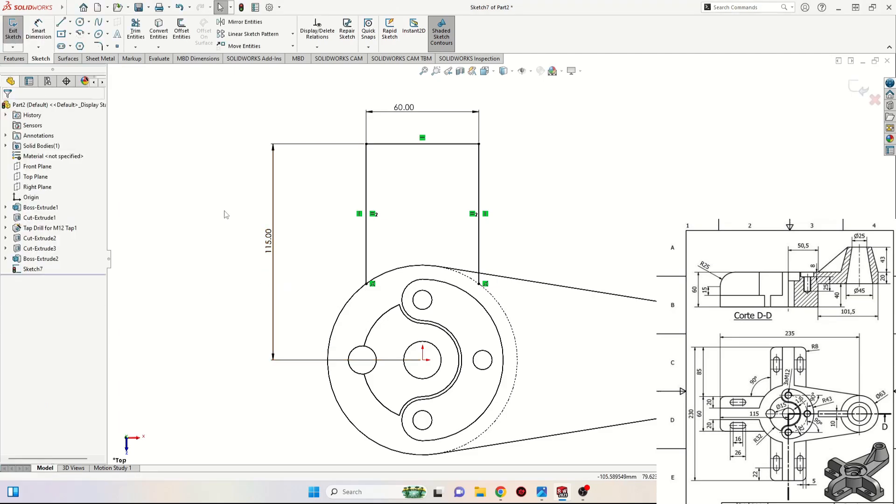
- Close the leg profile with a centerpoint arc about the origin, joining the lower endpoints of its two vertical lines
left_click(80, 34)
left_click(423, 360)
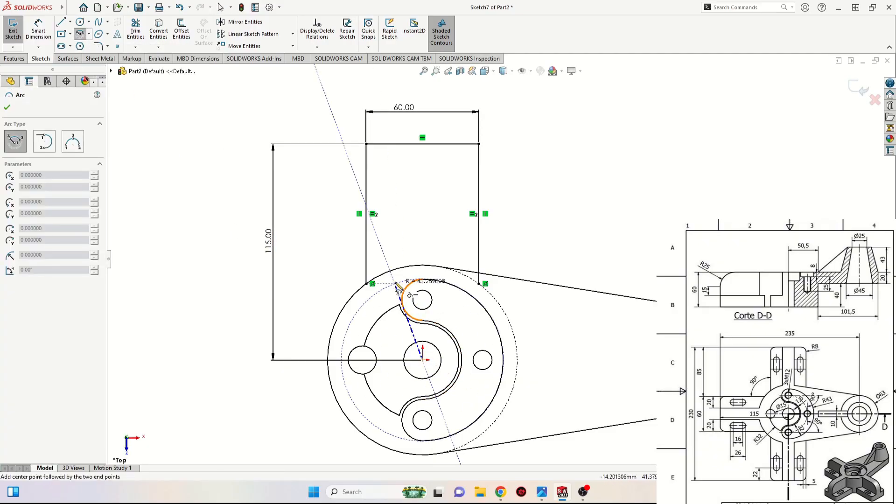
left_click(367, 284)
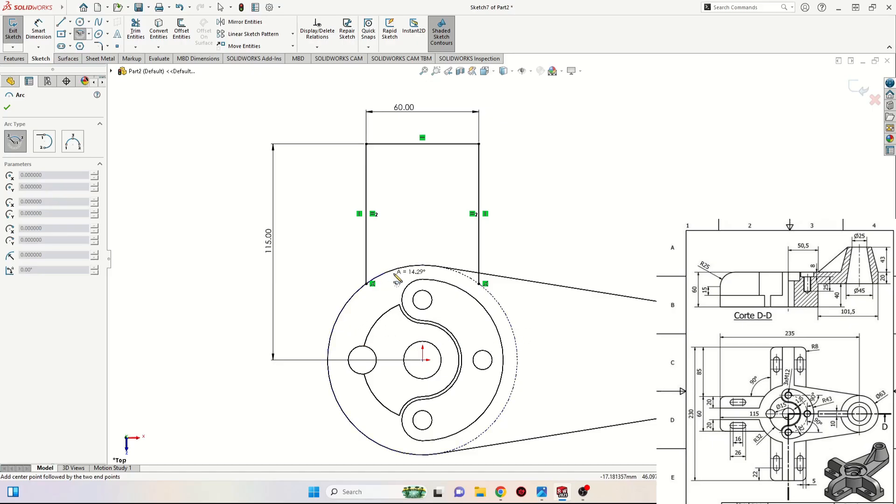
left_click(481, 286)
right_click(416, 184)
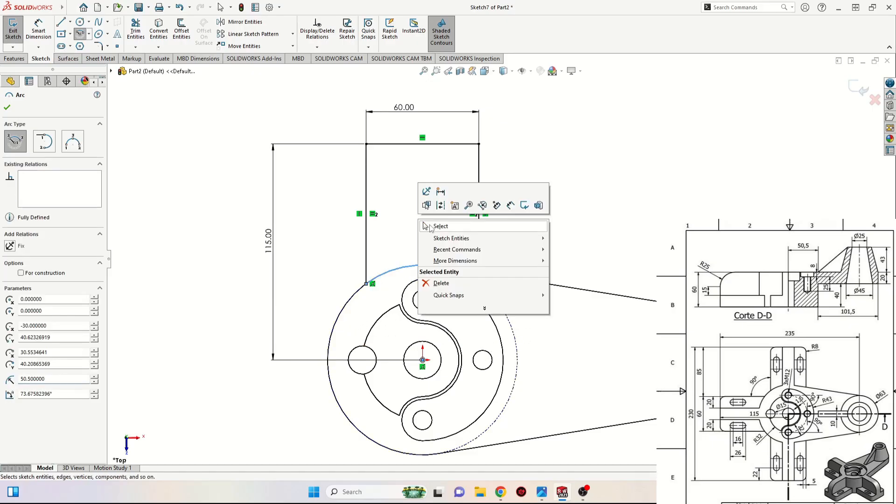
left_click(437, 228)
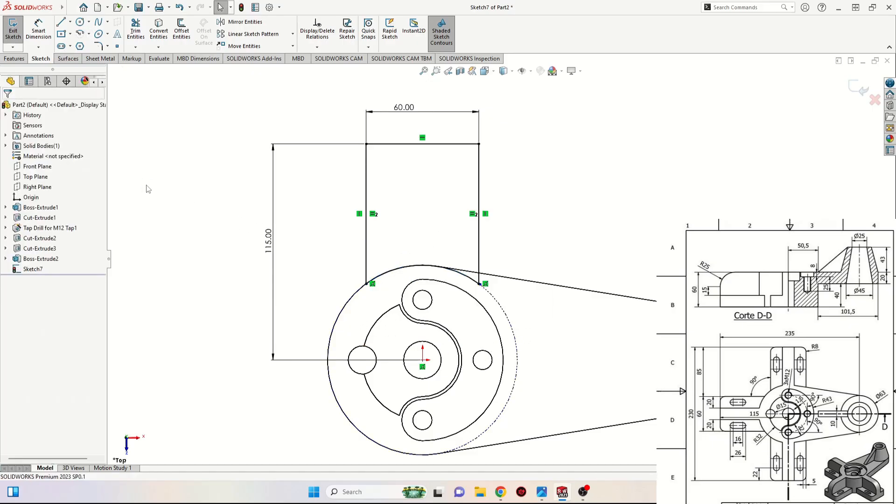
- Draw a centerline from the midpoint of the profile's horizontal line down to the closing arc on the hub's edge
left_click(70, 22)
left_click(79, 44)
left_click(422, 143)
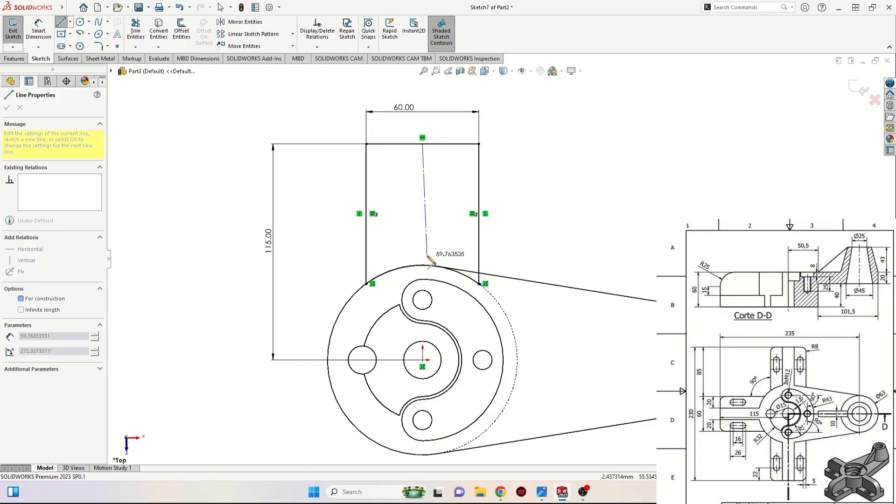
left_click(424, 266)
key("Escape")
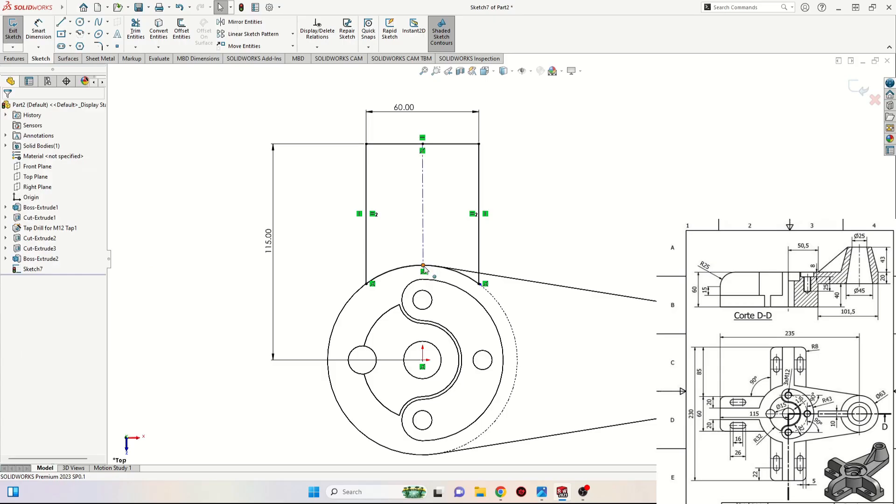
- Check the freedom of the centerline's lower endpoint and make the centerline vertical
left_click_drag(423, 265, 398, 269)
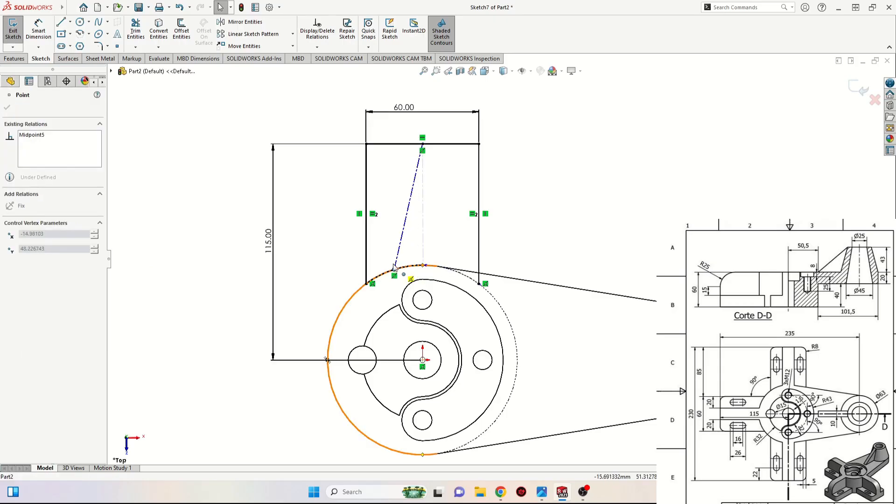
left_click(404, 237)
left_click(447, 196)
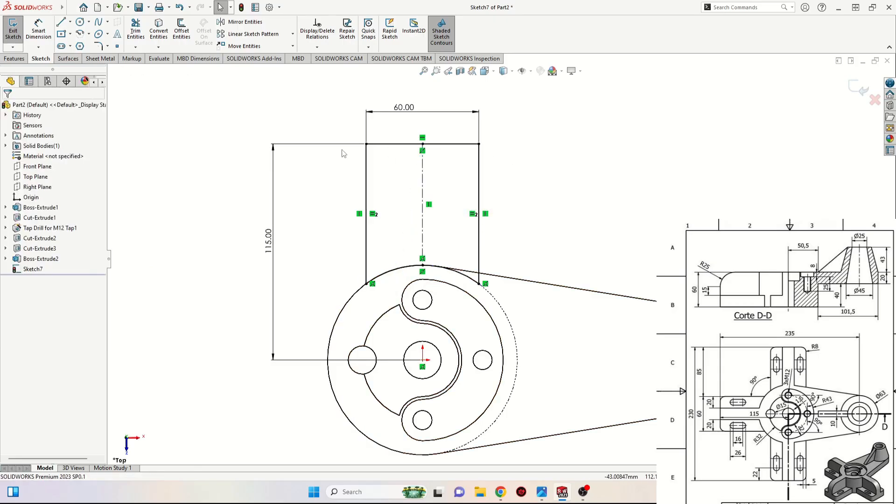
- Sketch a vertical straight slot left of the centerline, about 18 mm between centers and 10 mm wide
left_click(61, 46)
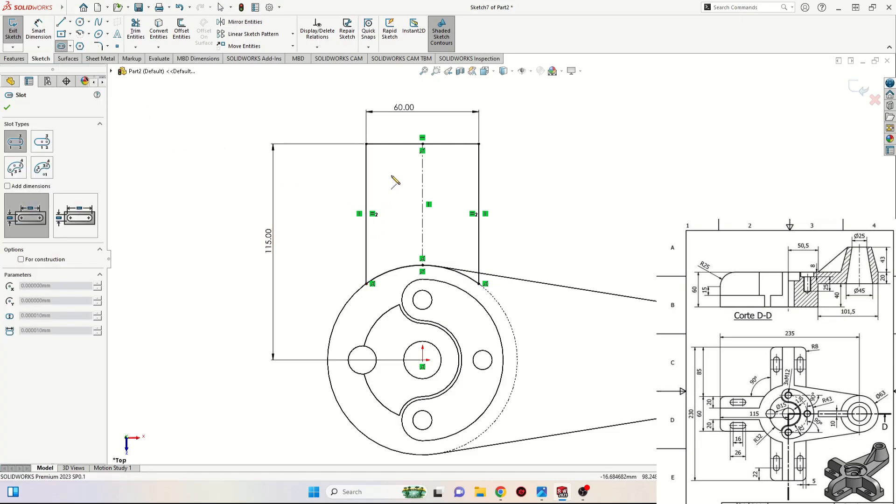
left_click(391, 175)
left_click(391, 210)
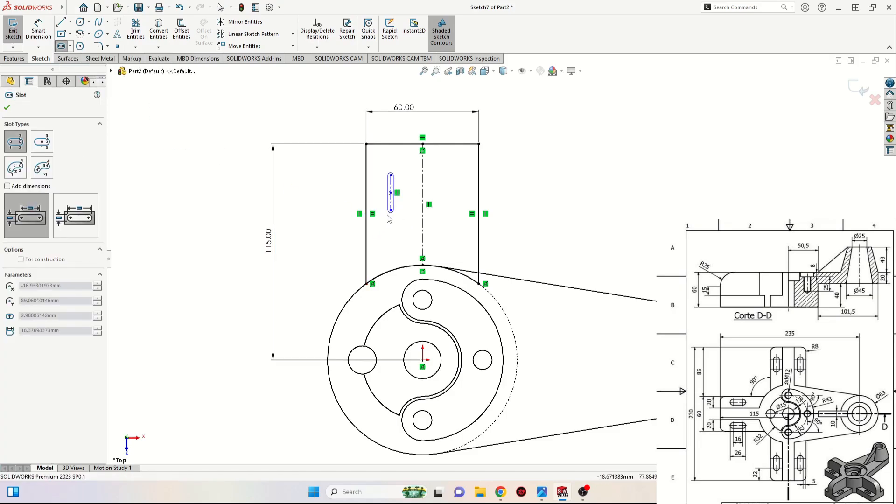
left_click(401, 200)
right_click(305, 155)
left_click(334, 208)
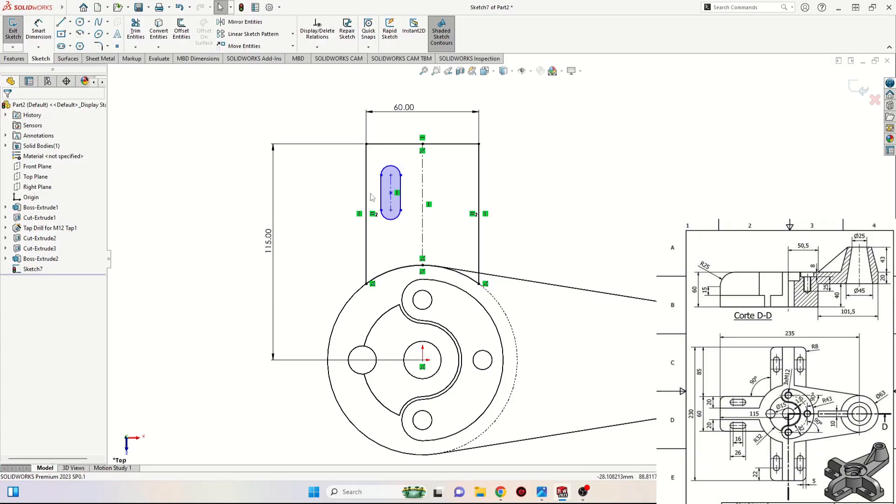
- Mirror the slot about the vertical centerline to the other half of the leg
left_click(390, 191)
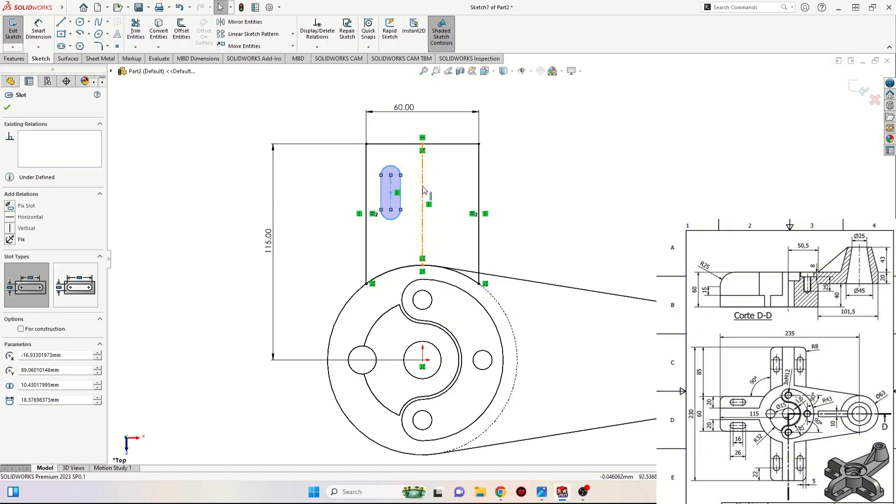
left_click(423, 190, "ctrl")
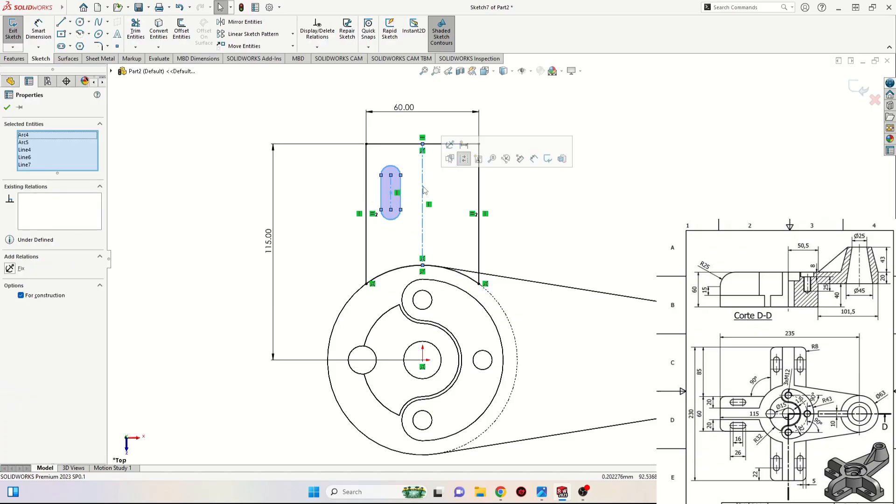
left_click(249, 22)
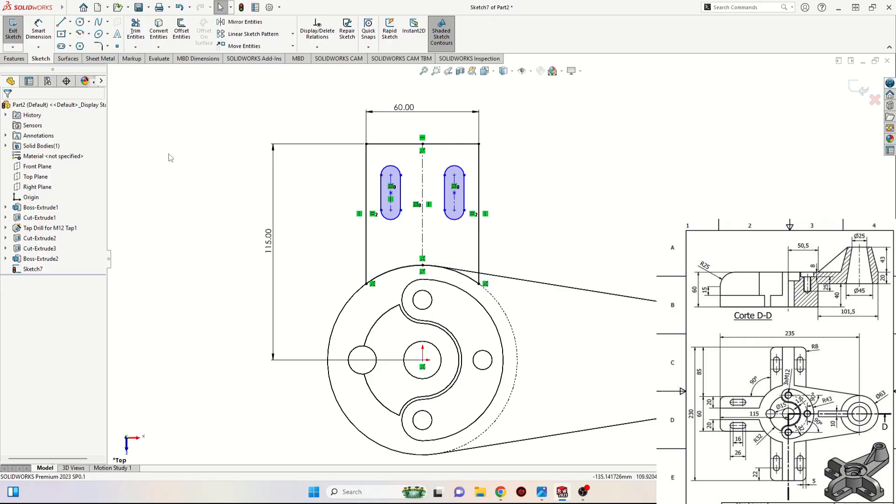
- Dimension the gap between the left slot's outer side and the leg's left vertical line as 5 mm
left_click(382, 198)
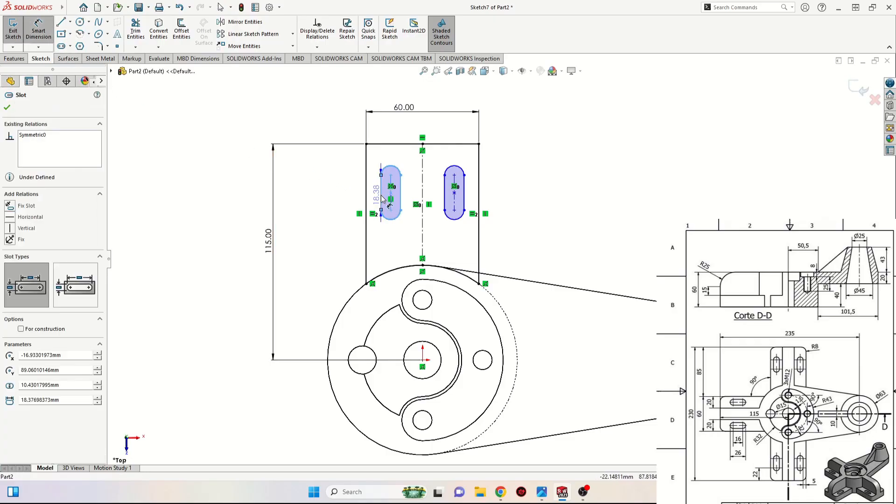
left_click(367, 200)
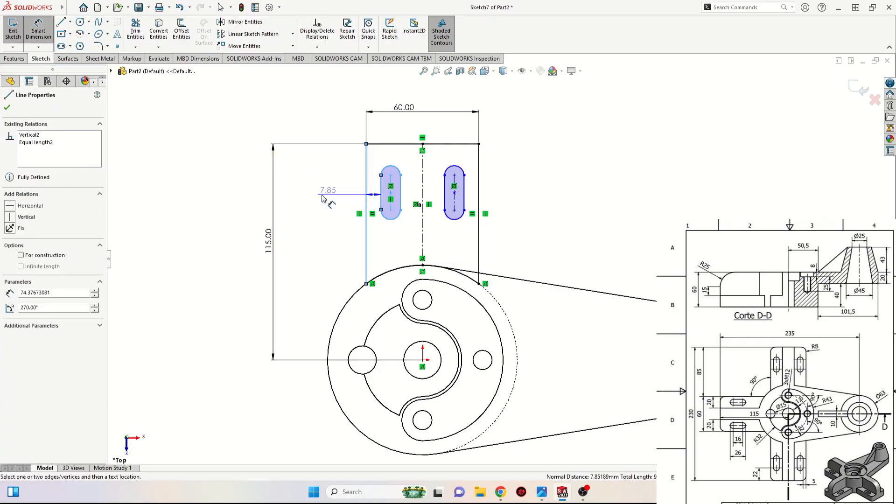
left_click(310, 201)
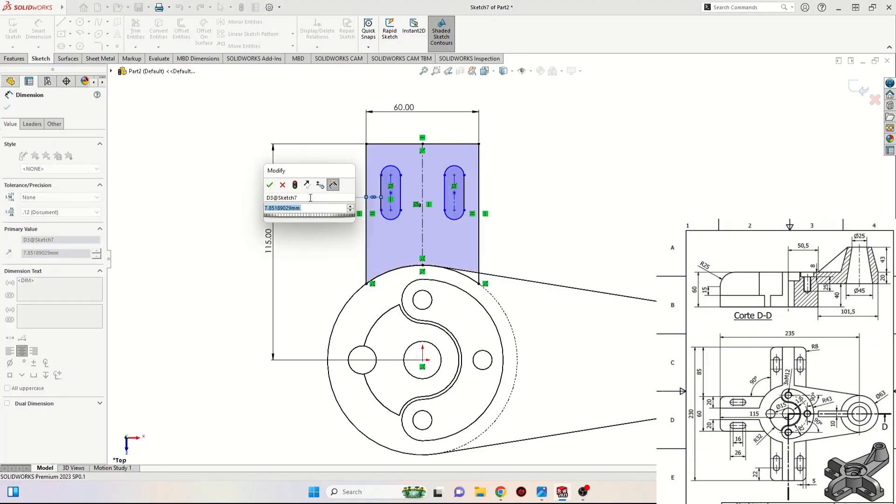
type("5")
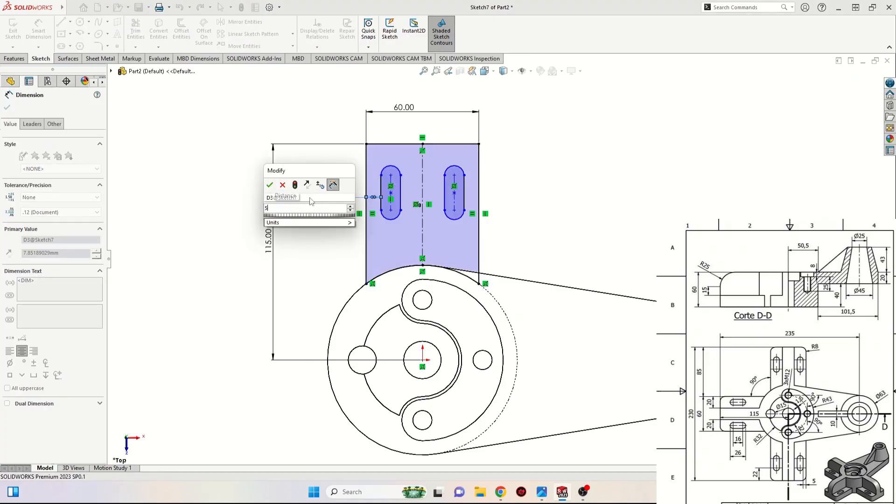
key("Return")
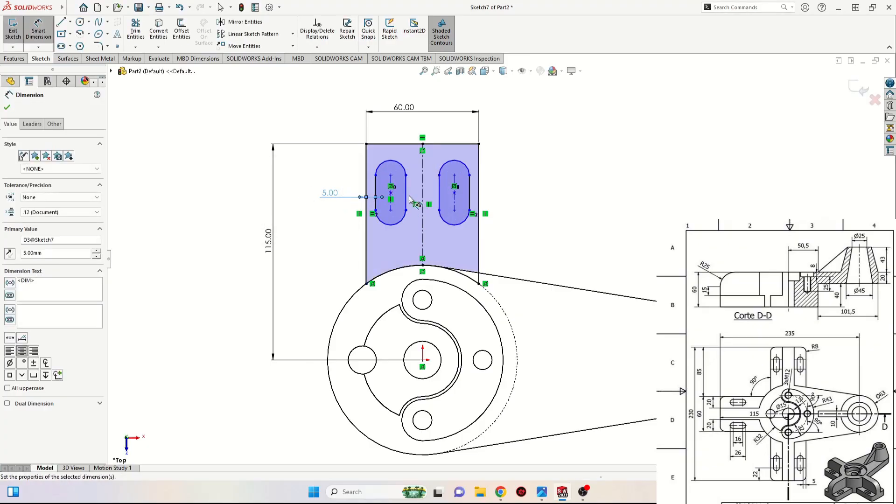
- Dimension the left slot's center-to-center length as 16 mm
left_click(391, 189)
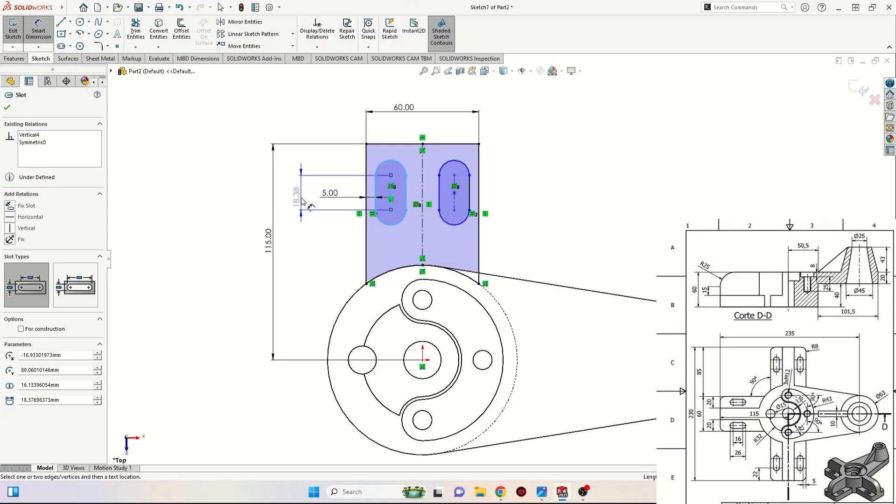
left_click(301, 197)
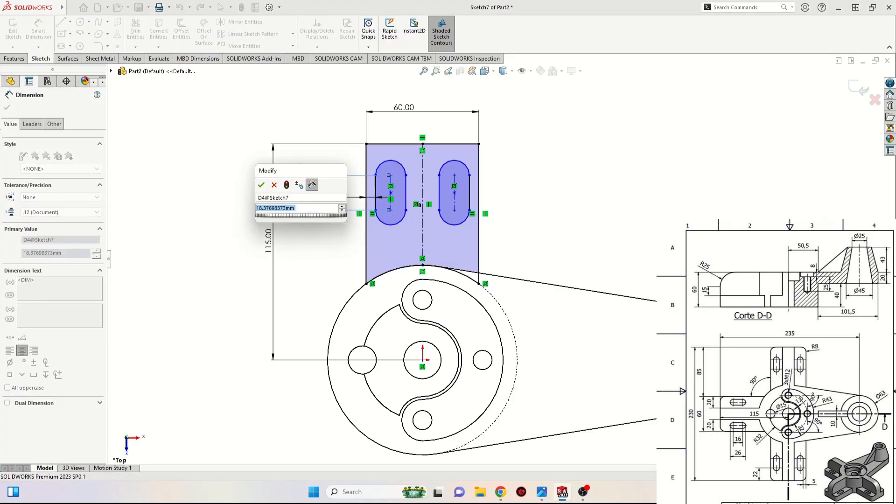
type("16")
key("Return")
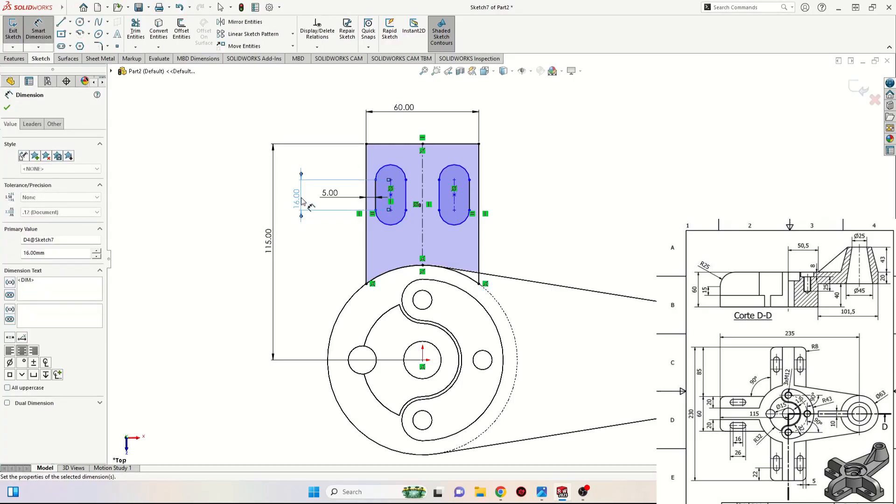
- Dimension the left slot's overall length between its two arc ends as 26 mm
left_click(391, 226)
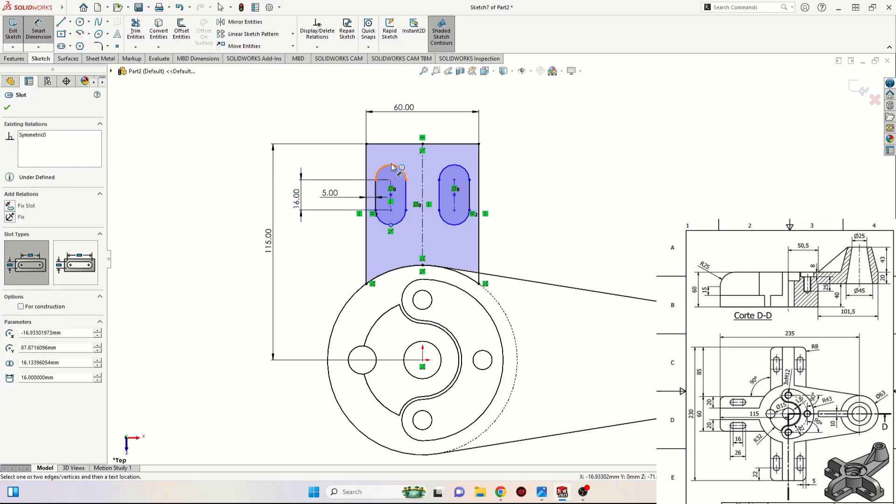
left_click(391, 168)
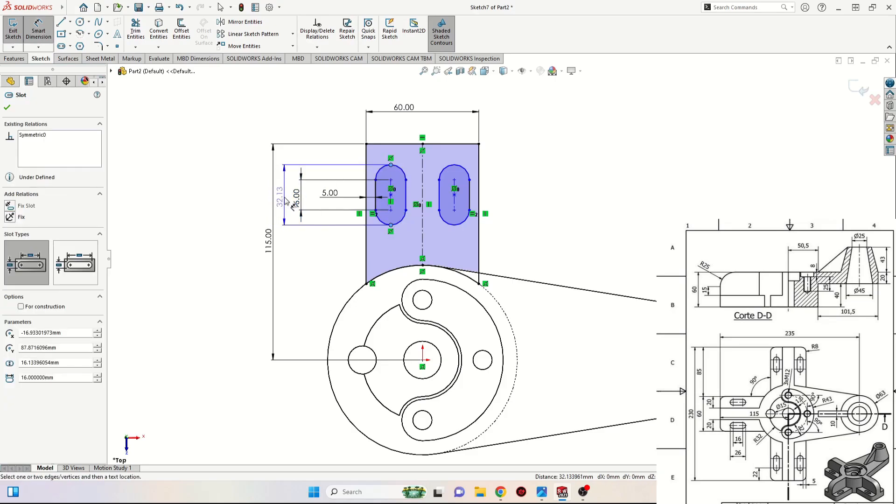
left_click(281, 198)
type("26")
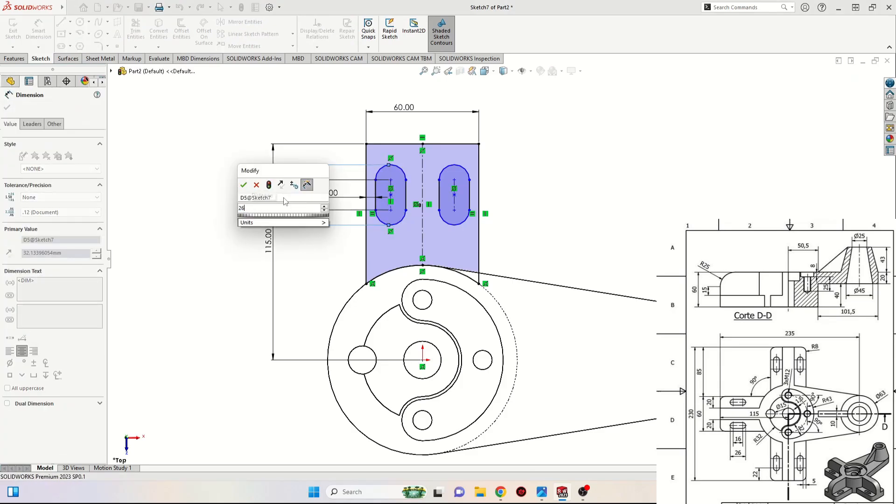
key("Return")
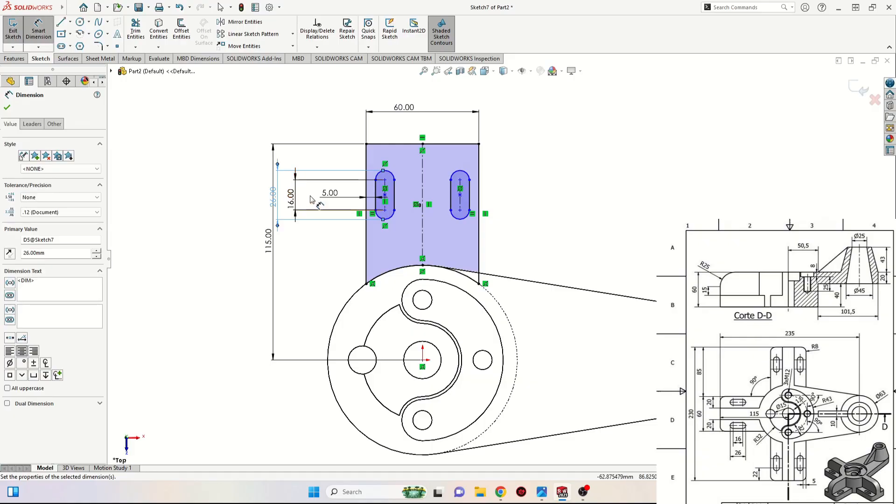
- Dimension the distance from the left slot's upper arc center to the leg's horizontal end line as 22 mm and end dimensioning
left_click(385, 182)
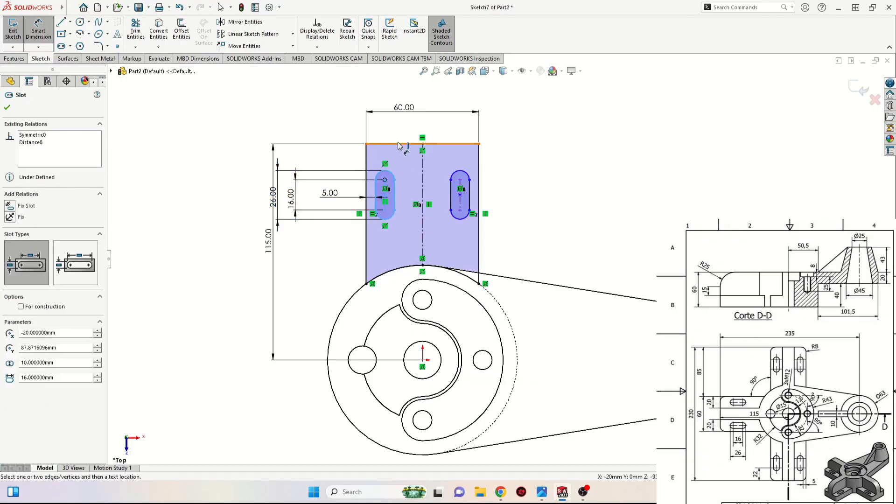
left_click(398, 144)
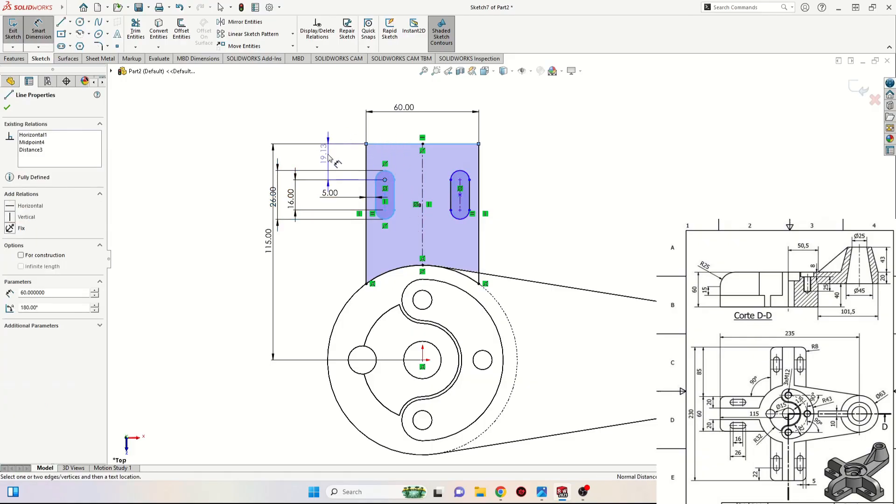
left_click(325, 130)
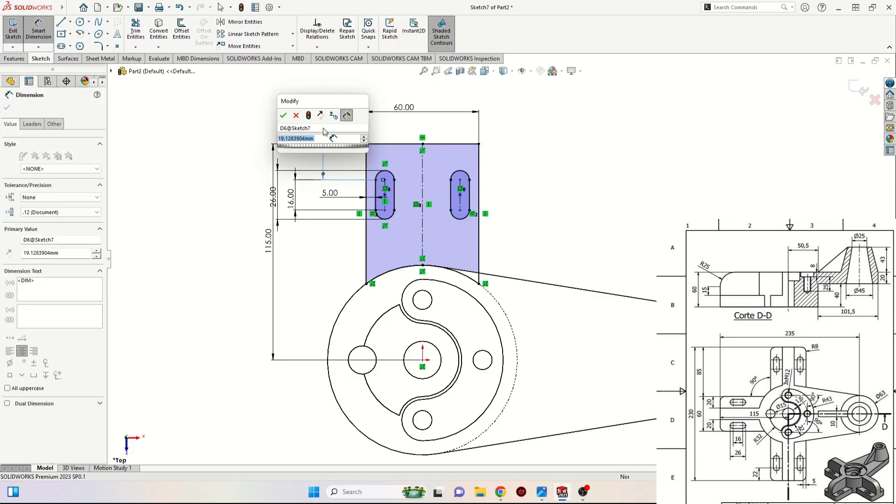
type("22")
key("Return")
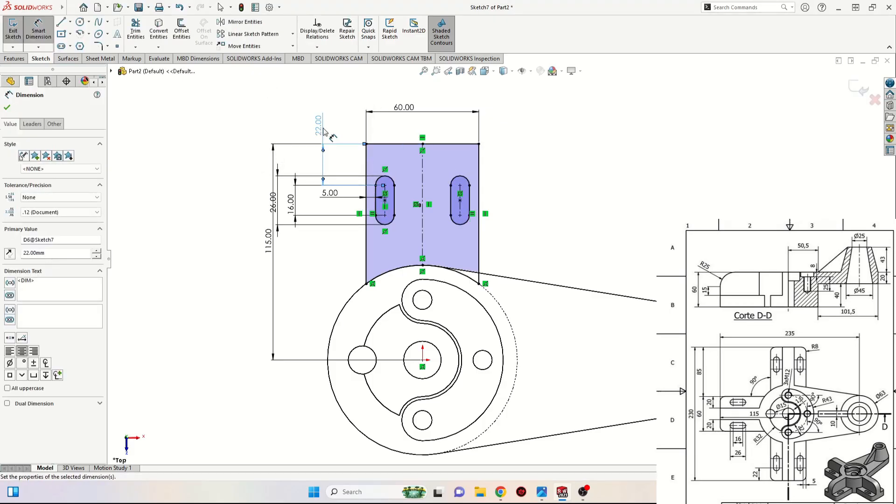
right_click(208, 176)
left_click(229, 204)
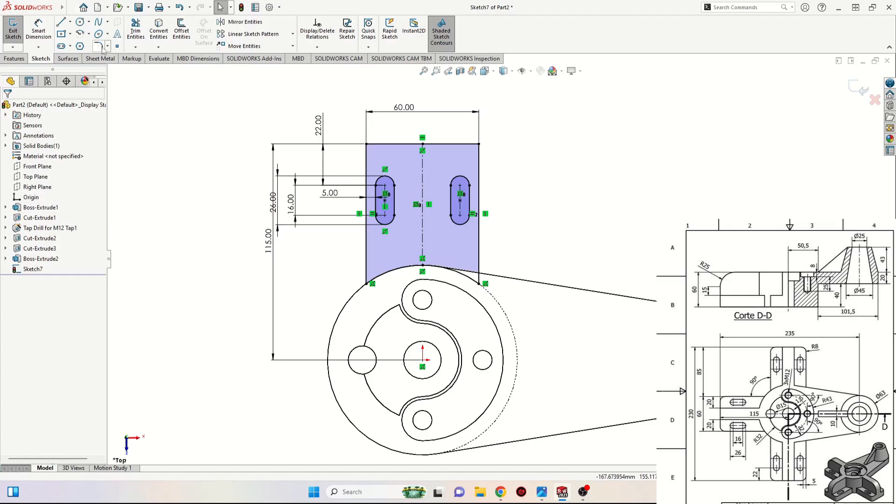
- Fillet the two outer corners of the leg outline with an 8 mm sketch fillet, accepting the removal of the conflicting relations
left_click(100, 46)
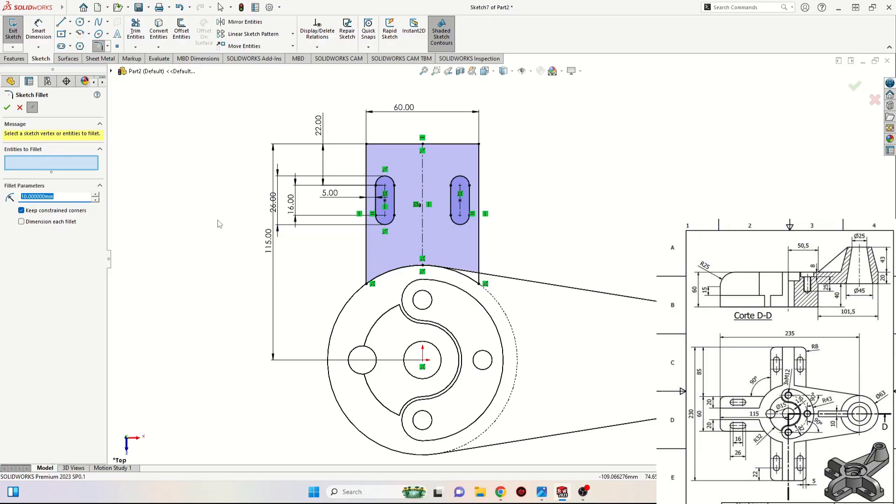
type("8")
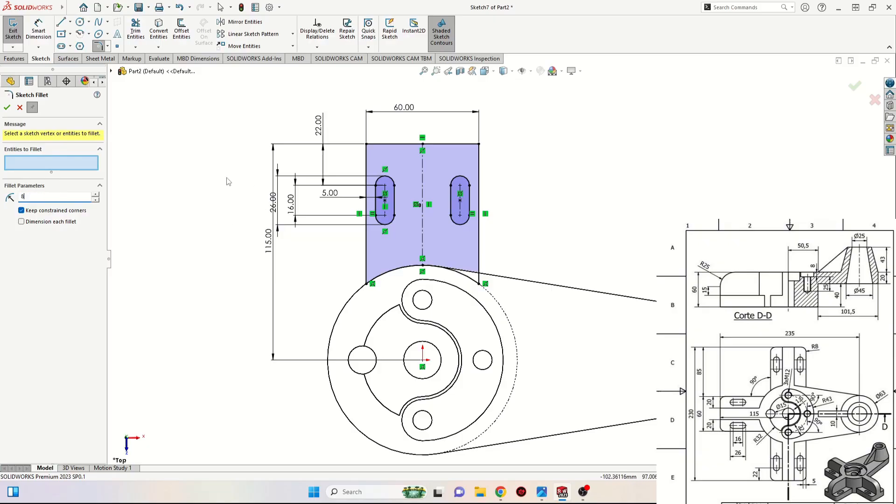
key("Return")
left_click(367, 145)
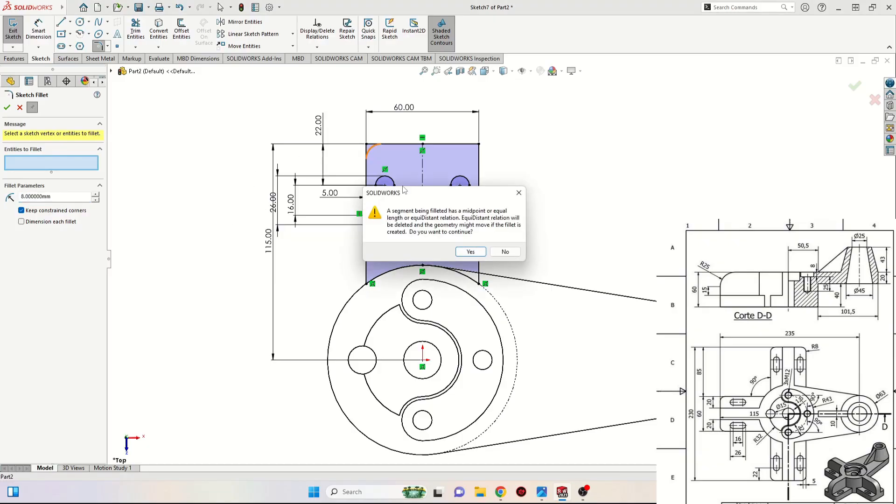
left_click(470, 252)
left_click(478, 145)
left_click(471, 252)
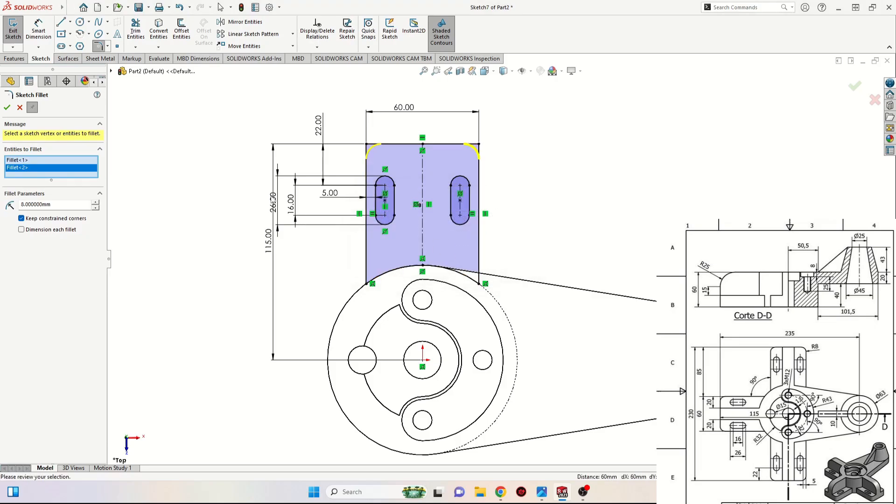
left_click(7, 108)
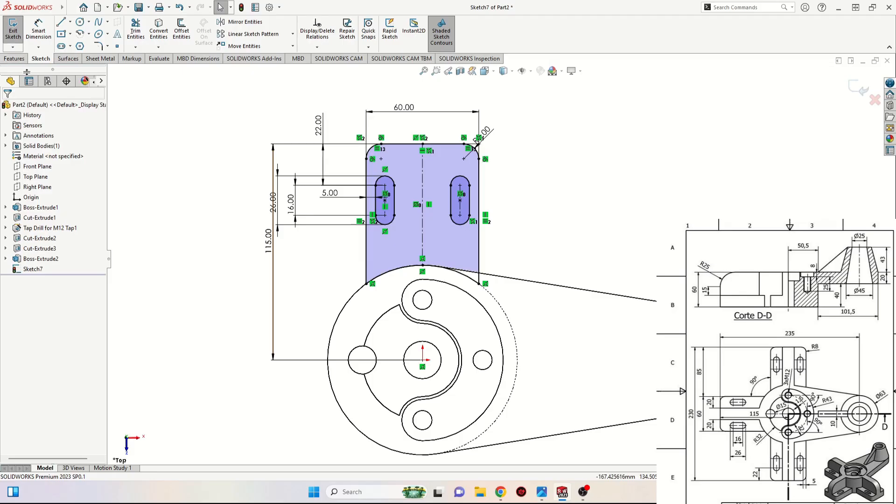
- Extrude the slotted leg sketch as a blind 20 mm boss merged with the body, consulting the Ex 163 drawing
left_click(14, 58)
left_click(16, 29)
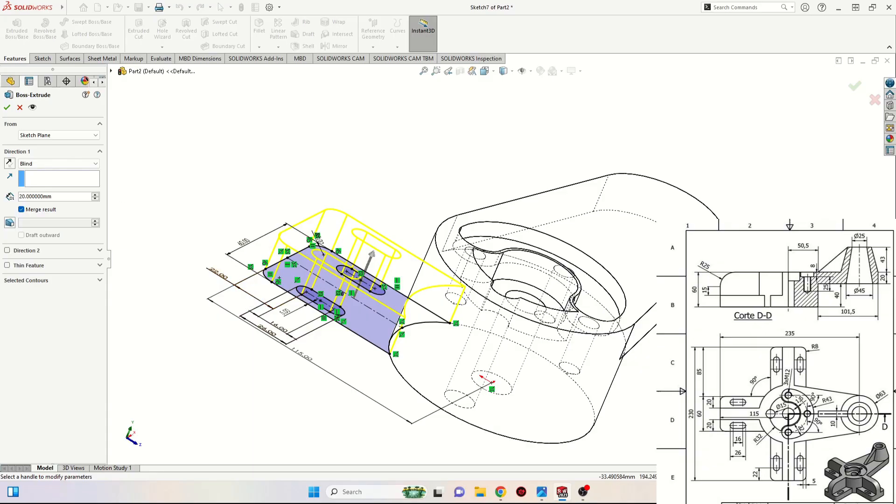
key("alt+Tab")
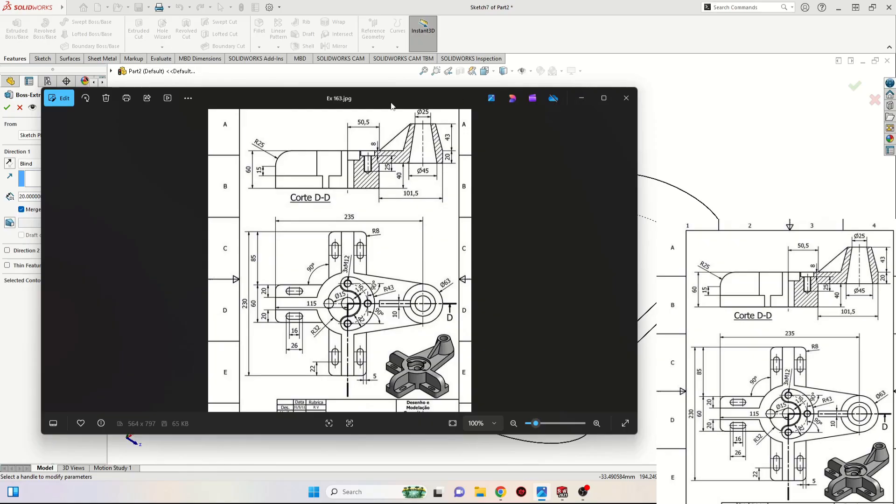
mouse_move(418, 97)
left_mouse_down()
mouse_move(314, 109)
mouse_move(0, 53)
mouse_move(0, 42)
left_mouse_up()
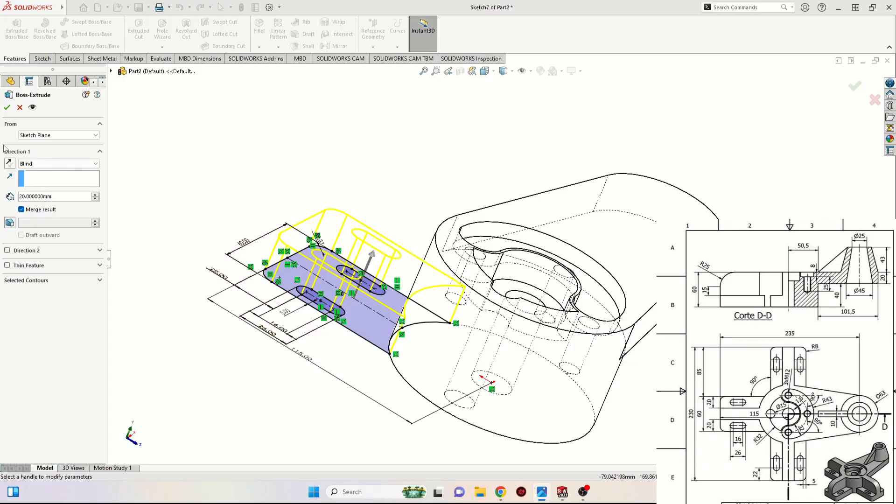
left_click(7, 108)
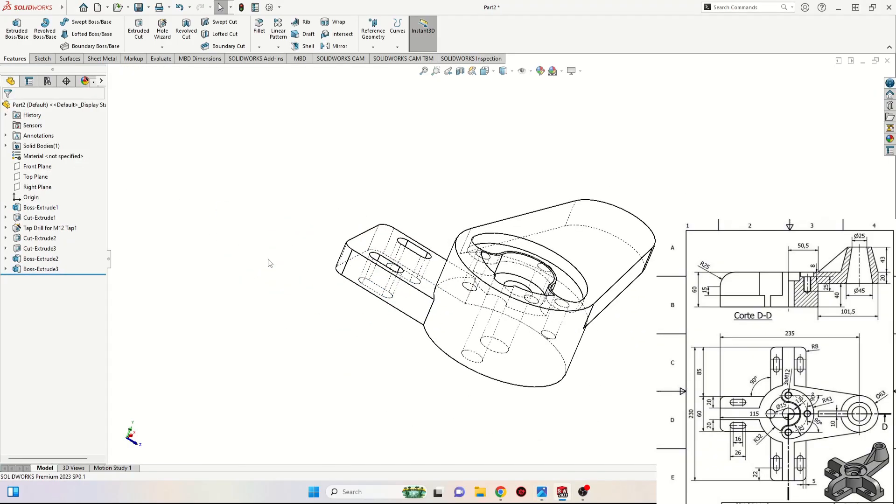
- Switch the model's display style to shaded with edges
middle_click_drag(269, 263, 364, 210)
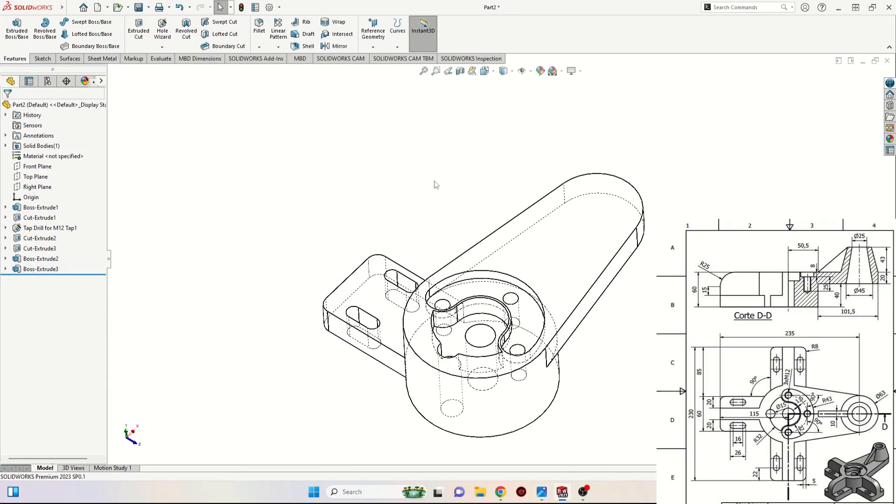
left_click(513, 71)
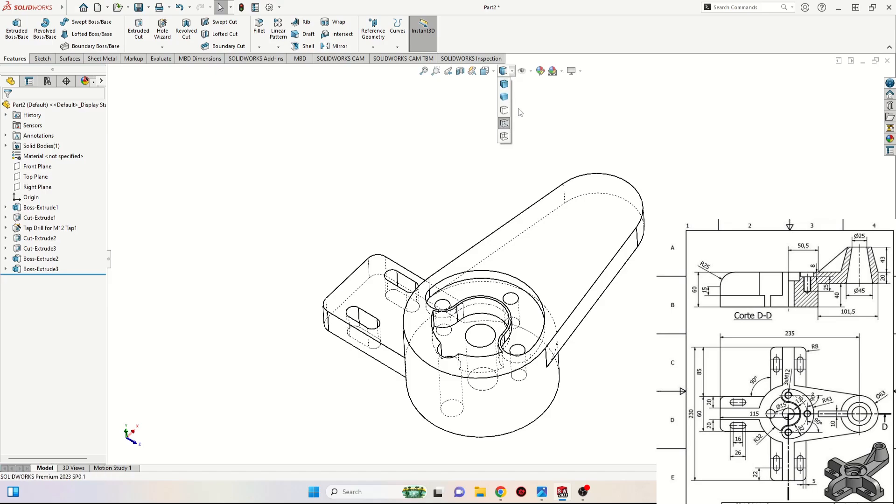
left_click(504, 85)
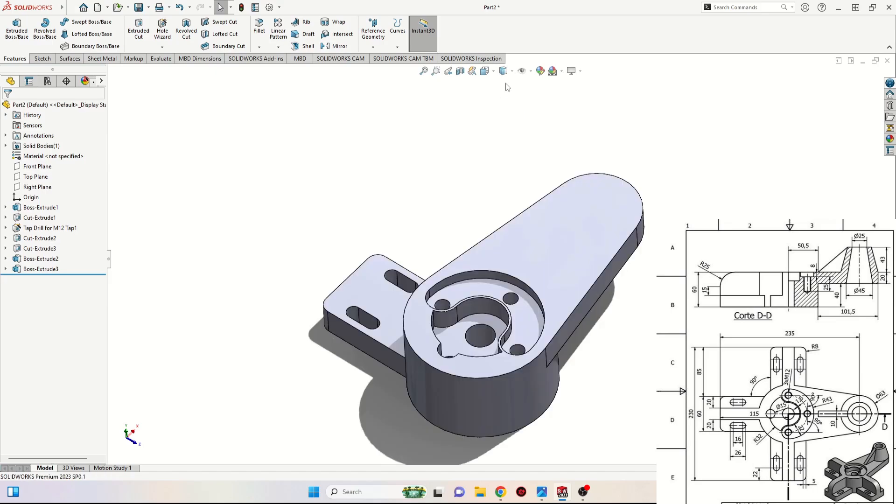
- On the slotted leg's upper face, sketch an open rib outline with two vertical lines about 65 mm long between hub arc and end edge
middle_click_drag(366, 222, 423, 294)
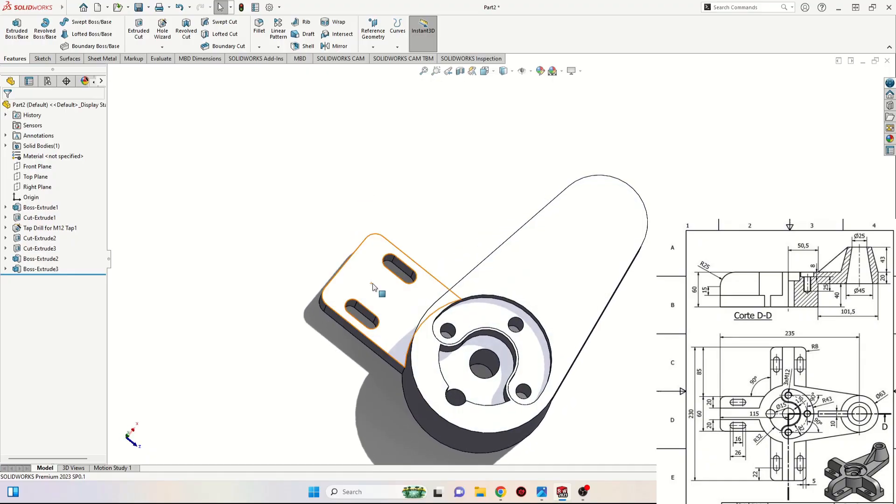
left_click(378, 288)
left_click(413, 252)
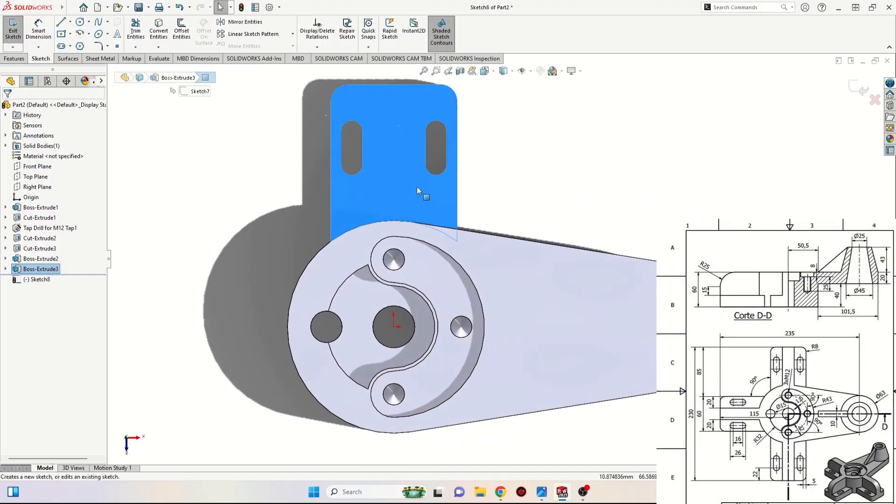
scroll(383, 165, "down", 2)
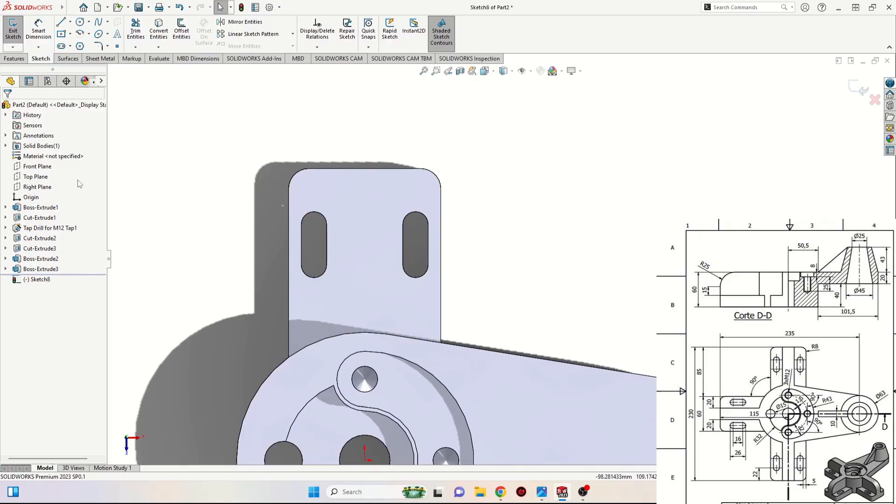
left_click(61, 24)
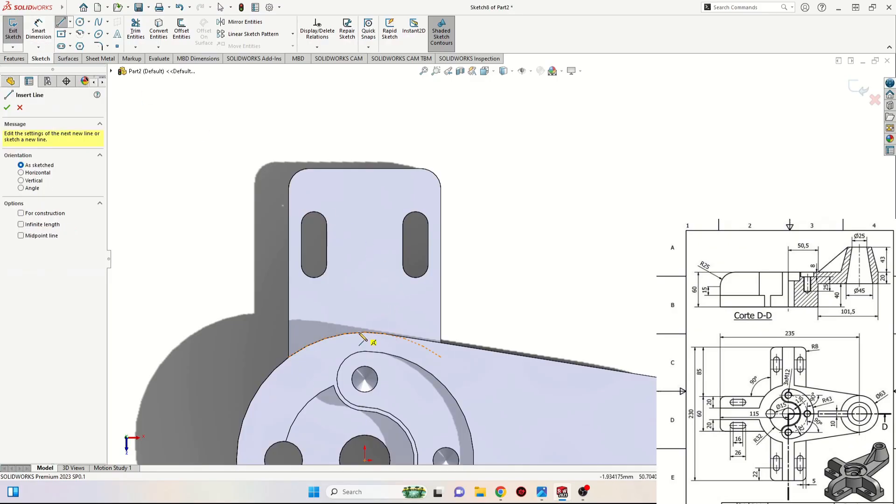
left_click(381, 334)
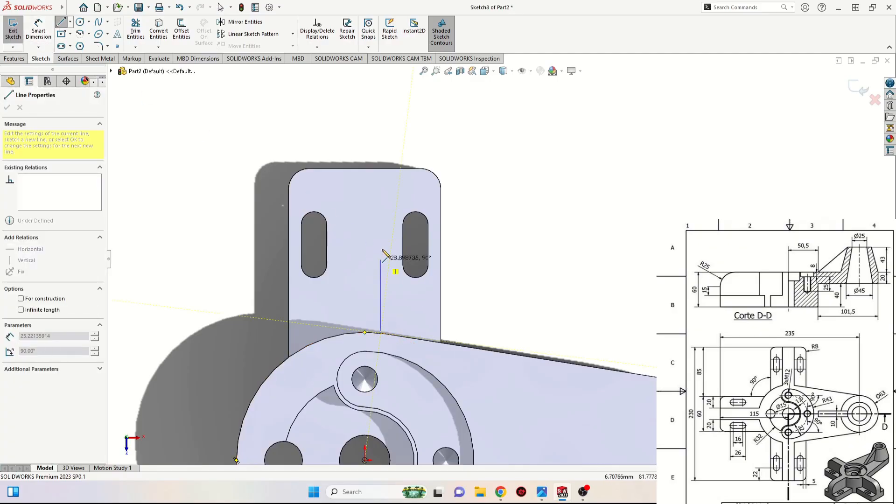
left_click(381, 169)
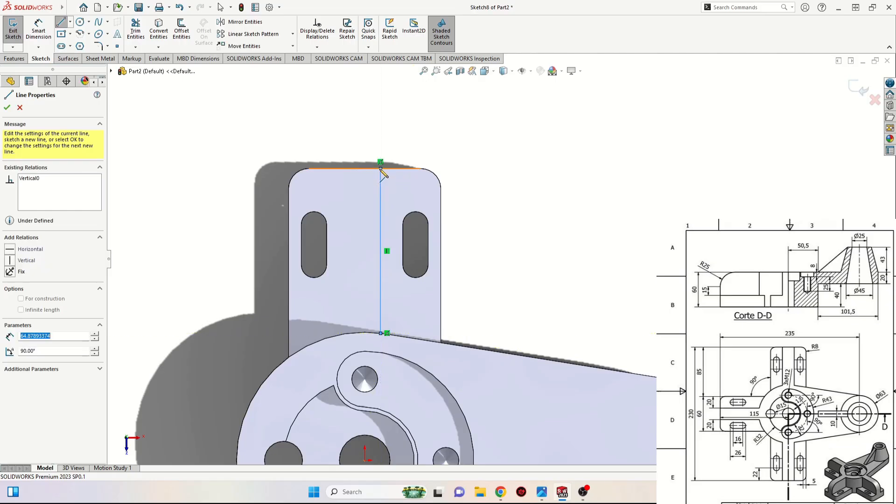
left_click(352, 334)
right_click(325, 315)
left_click(348, 321)
- Apply an equal relation to the two vertical lines of the rib outline
left_click(351, 306)
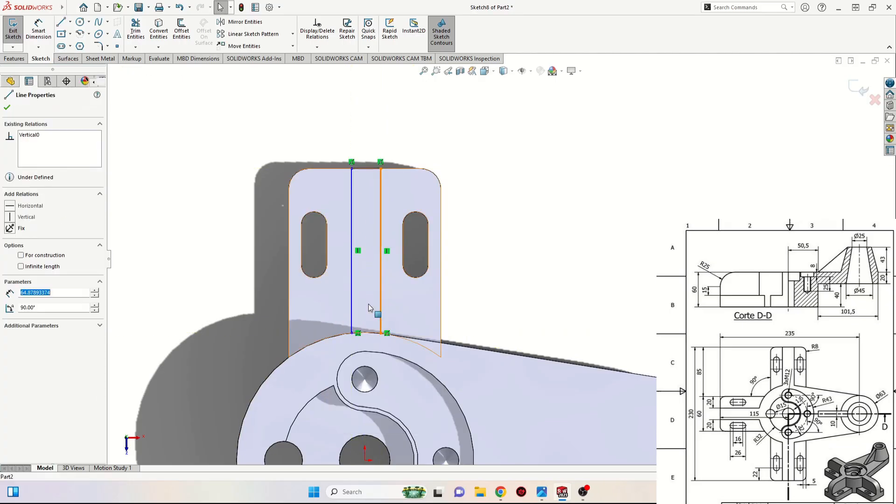
left_click(381, 294, "ctrl")
left_click(450, 262)
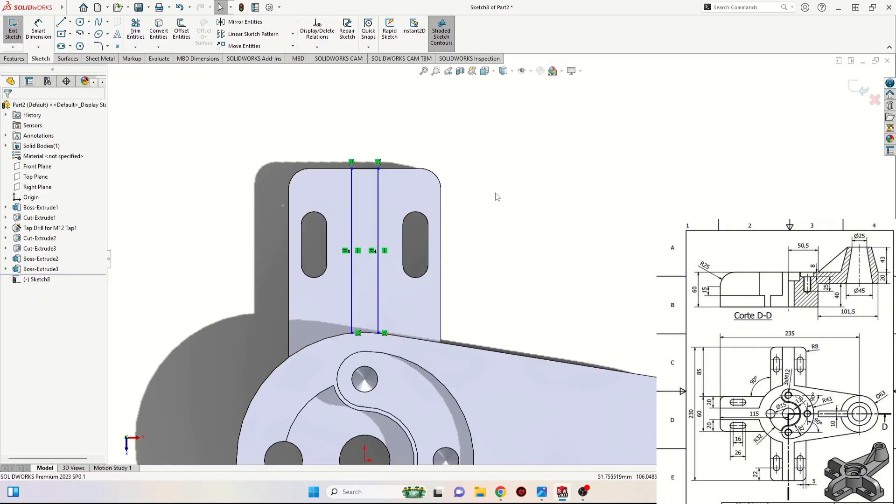
- Convert the hub's arc edge into the sketch and trim its portions outside the two vertical lines
left_click(337, 336)
left_click(160, 31)
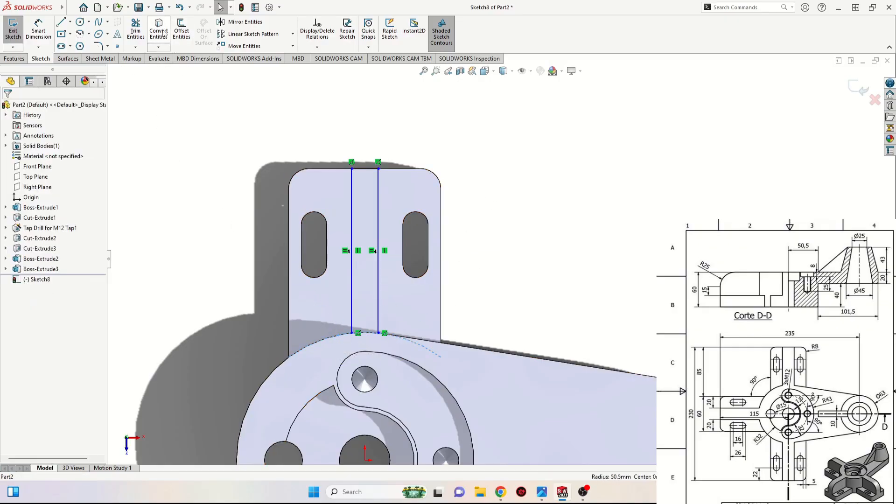
left_click(140, 37)
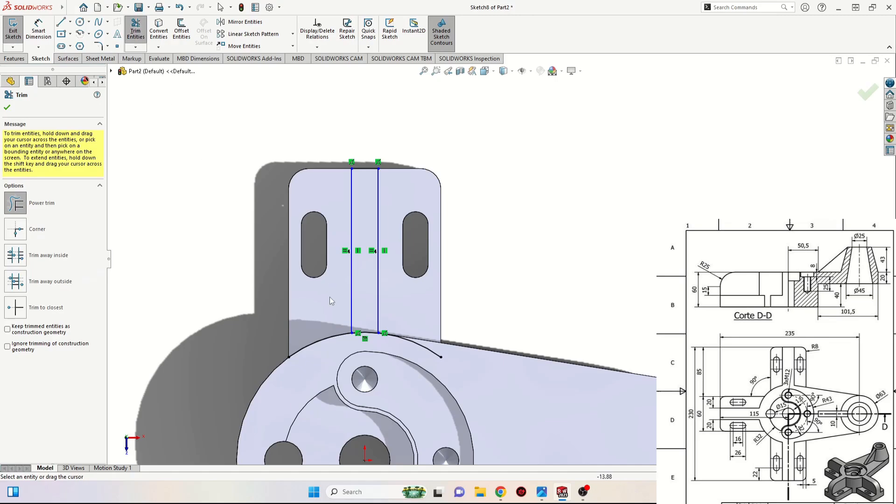
mouse_move(332, 302)
left_mouse_down()
mouse_move(381, 386)
mouse_move(449, 310)
left_mouse_up()
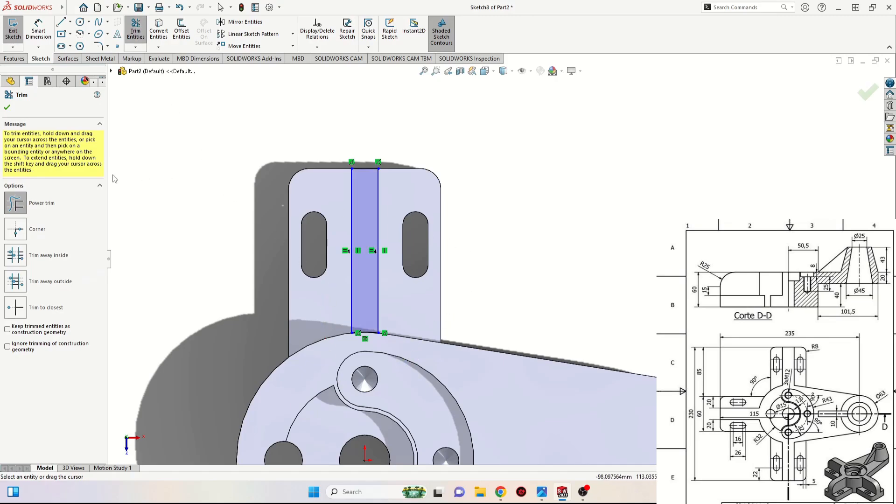
left_click(9, 109)
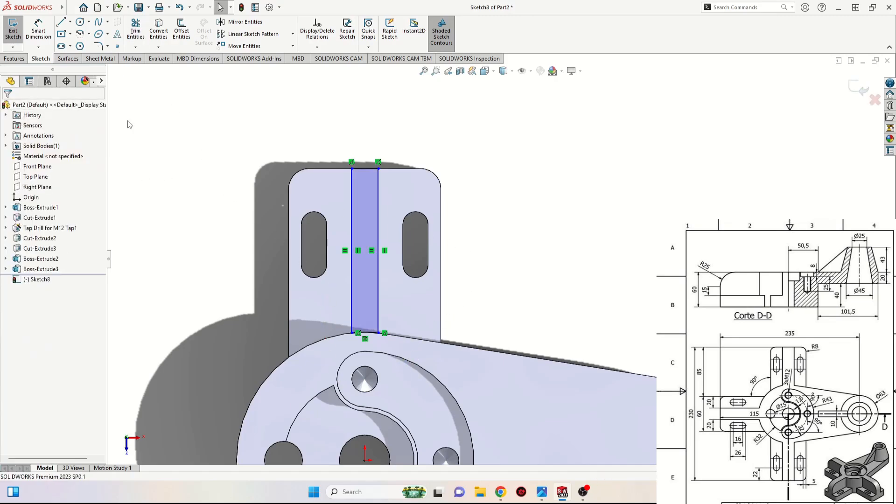
- Dimension the rib outline's width along the leg's end edge as 20 mm and end dimensioning
left_click(38, 30)
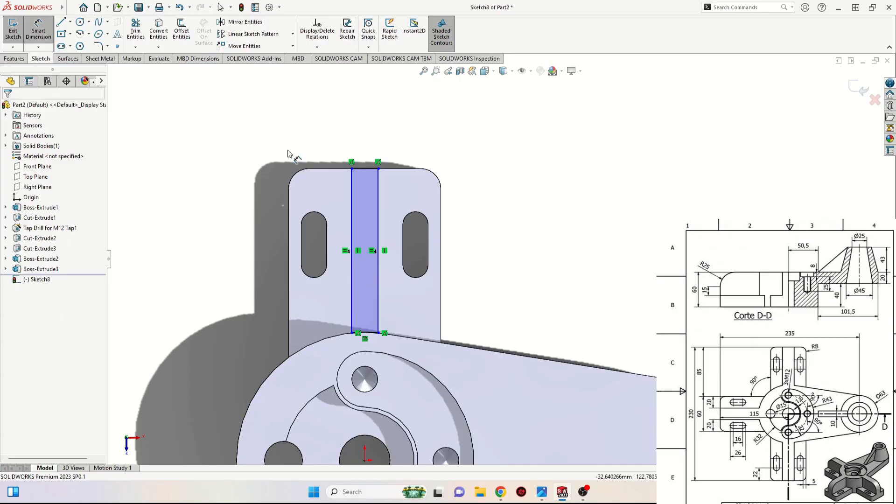
left_click(365, 168)
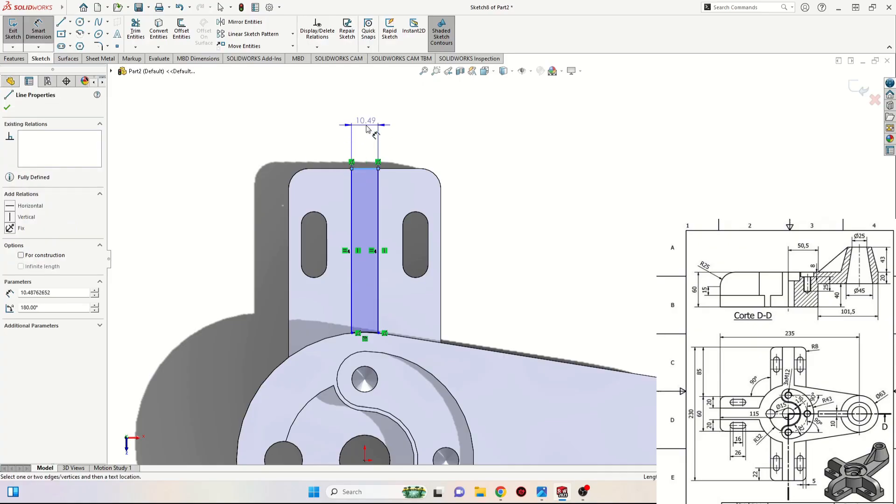
left_click(367, 129)
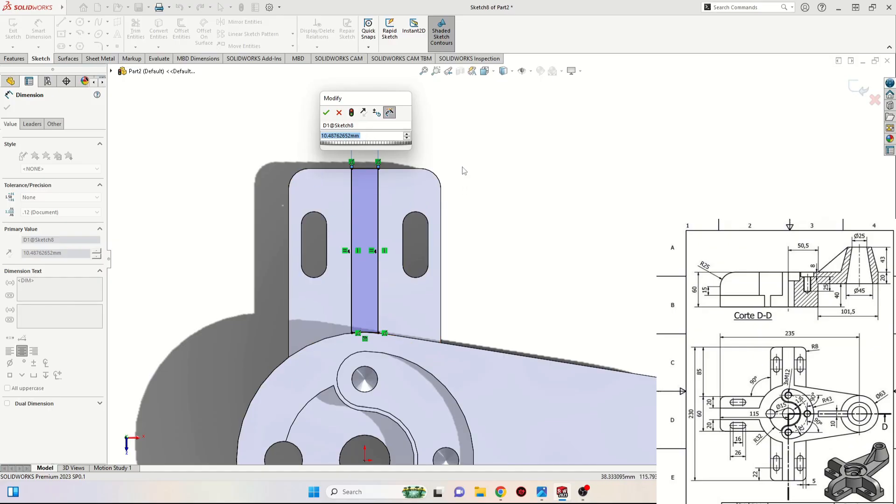
type("20")
key("Return")
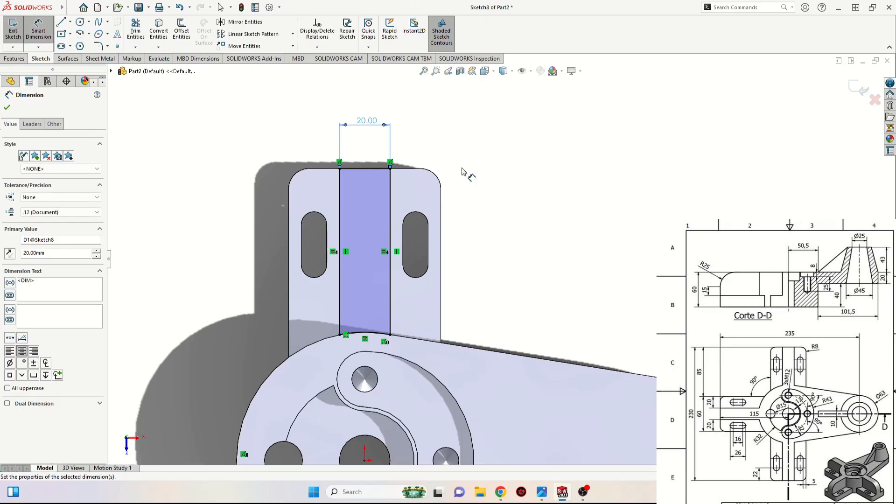
right_click(256, 107)
left_click(281, 172)
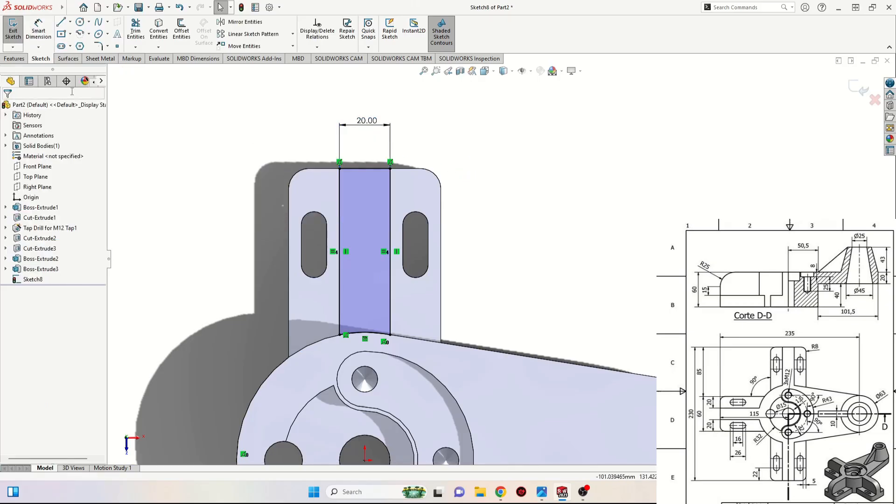
- Extrude the rib profile with the Up To Surface end condition, ending at the top face of the hub and long arm
left_click(14, 58)
left_click(17, 32)
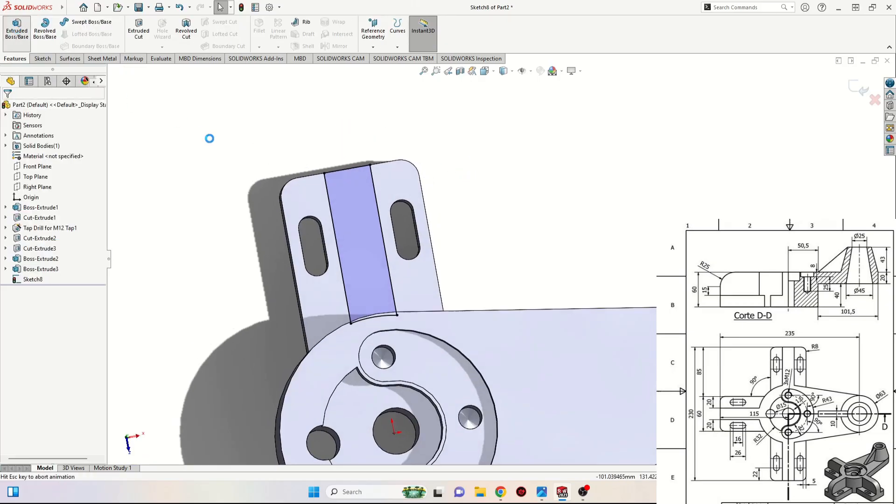
left_click(51, 163)
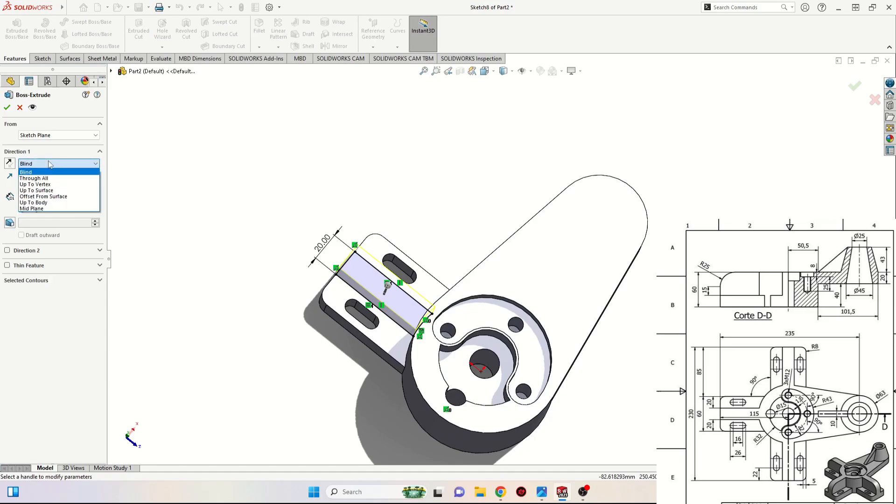
left_click(50, 190)
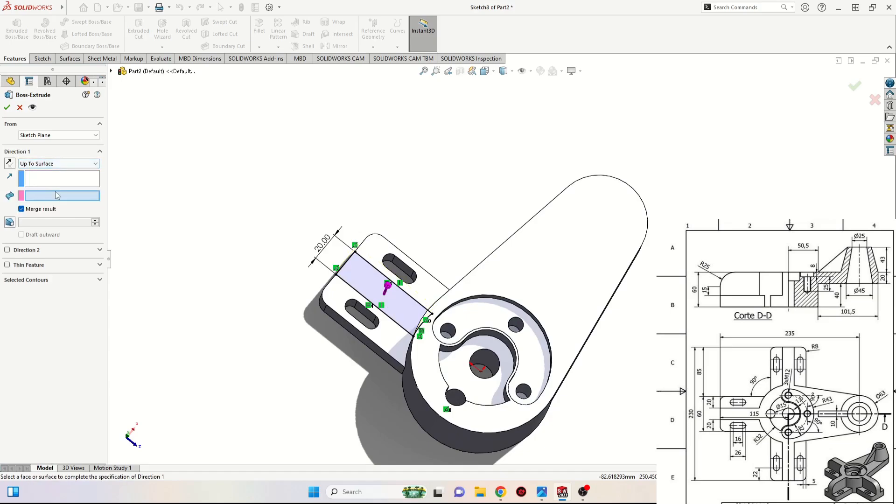
middle_click_drag(276, 327, 500, 251)
left_click(501, 249)
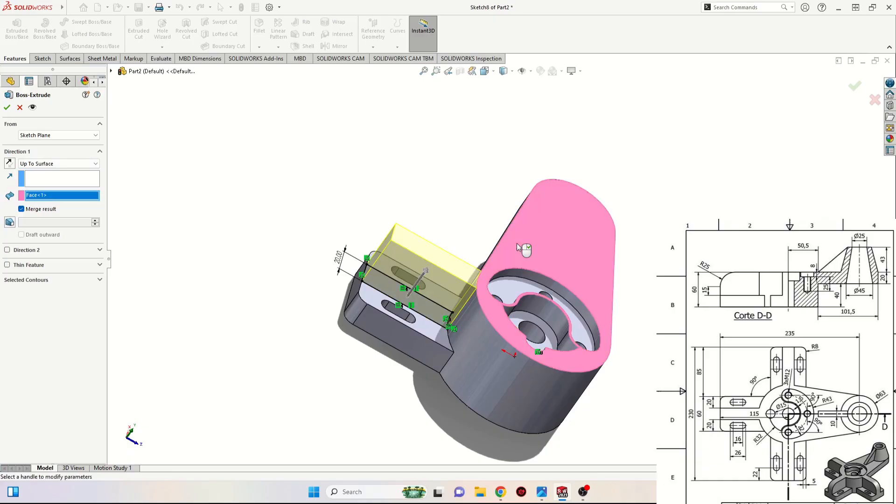
left_click(7, 109)
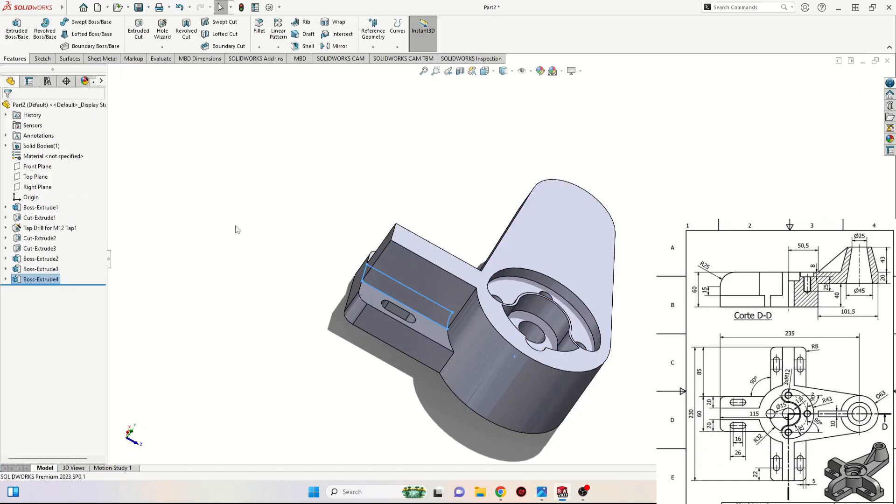
middle_click_drag(237, 302, 205, 335)
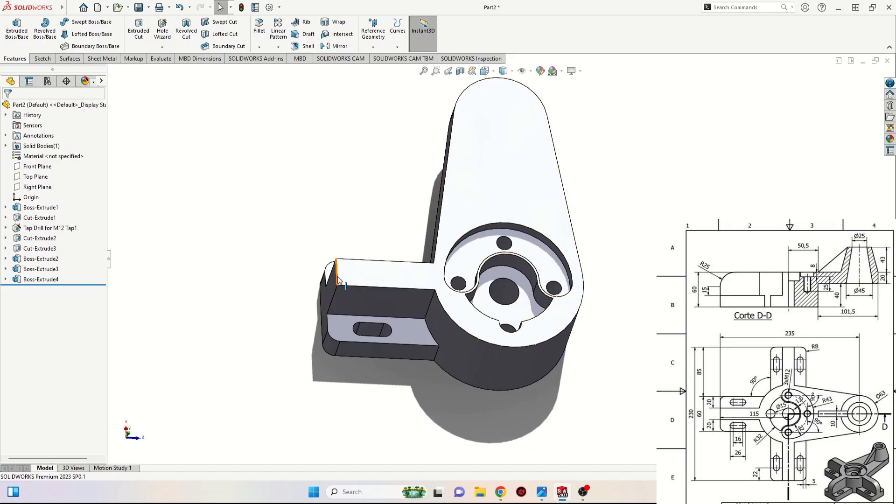
- Fillet the outer top edge of the leg's central rib with a 25 mm radius
left_click(259, 26)
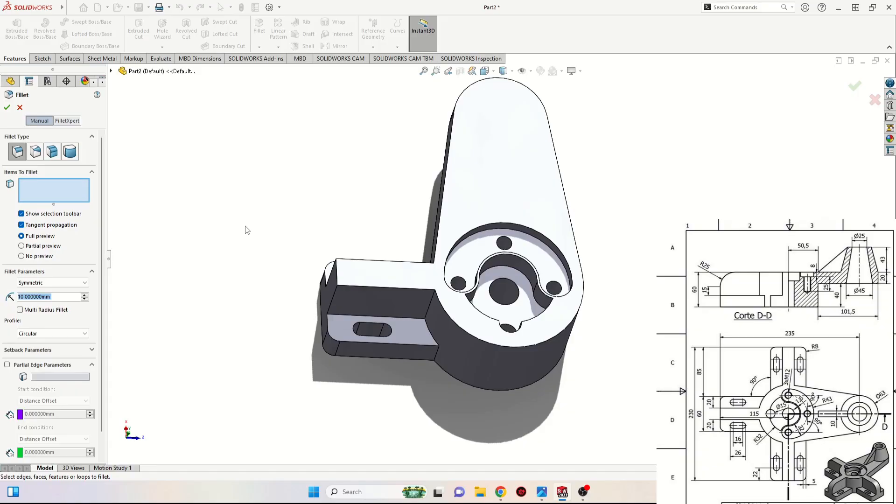
type("25")
key("Return")
left_click(338, 273)
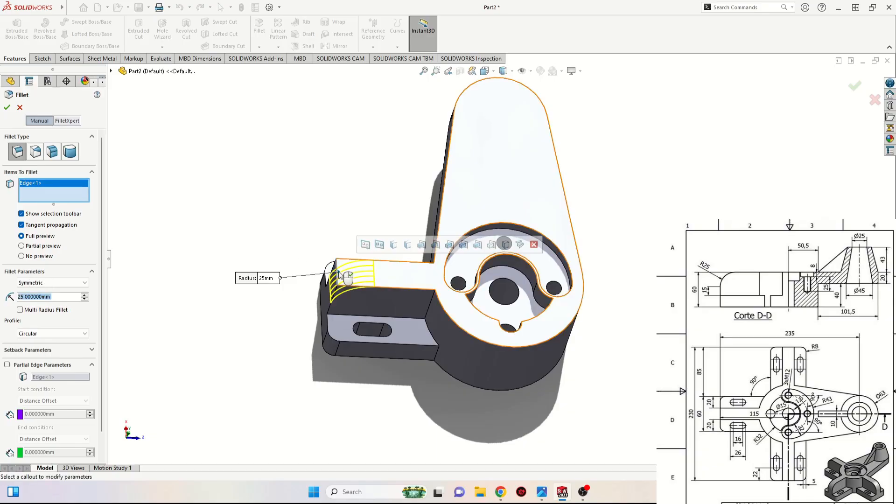
left_click(8, 108)
- Start a circular pattern around the hub's outer circular edge, with 3 equally spaced instances over 180°
middle_click_drag(254, 364, 229, 359)
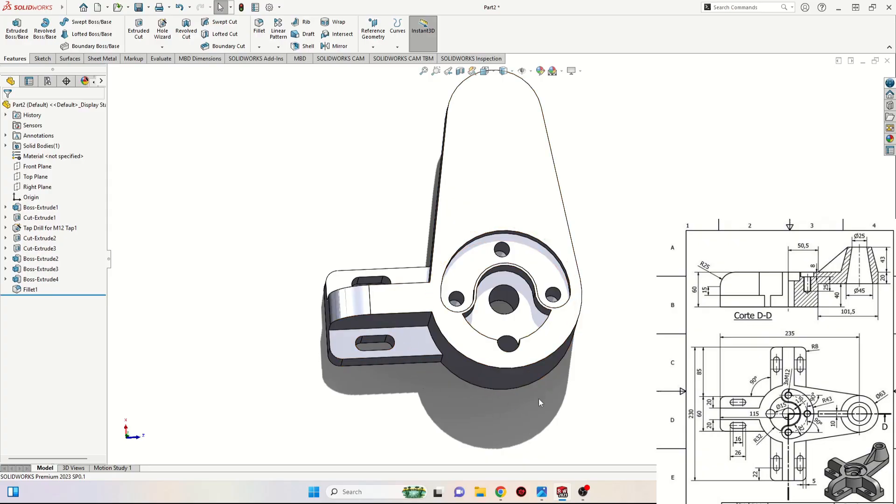
middle_click_drag(491, 308, 480, 341)
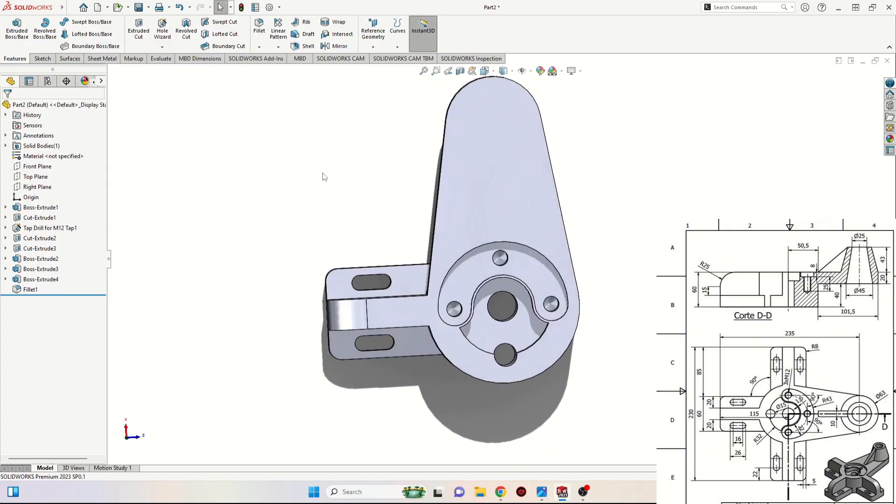
left_click(278, 47)
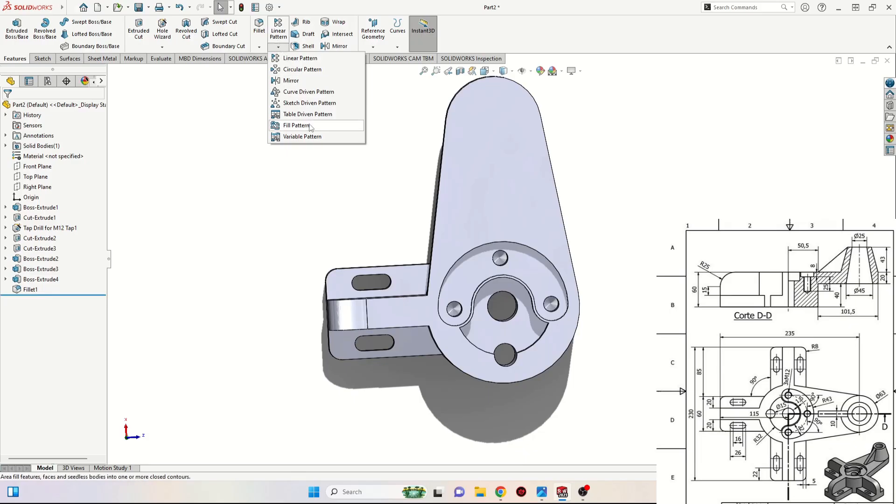
left_click(304, 70)
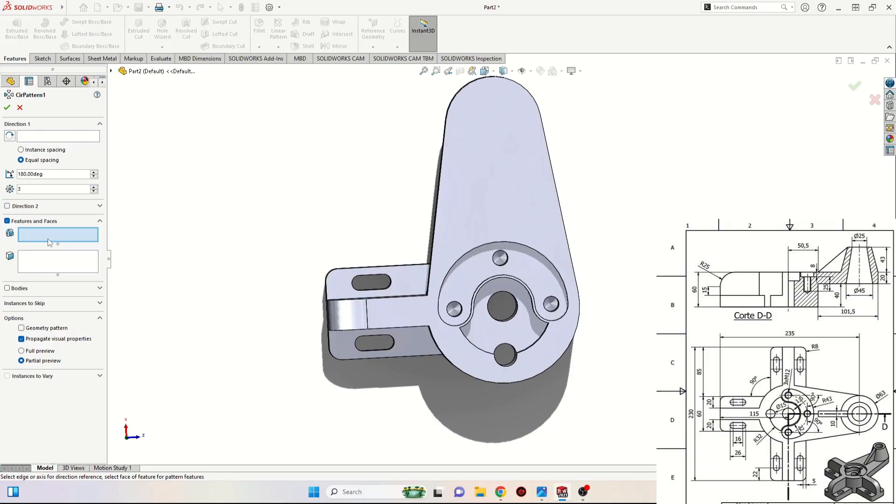
left_click(51, 136)
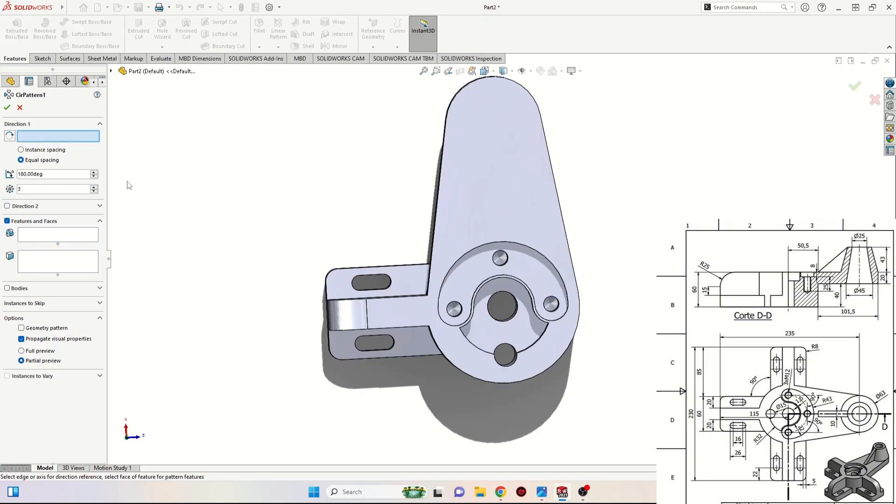
left_click(461, 374)
middle_click_drag(277, 396, 281, 362)
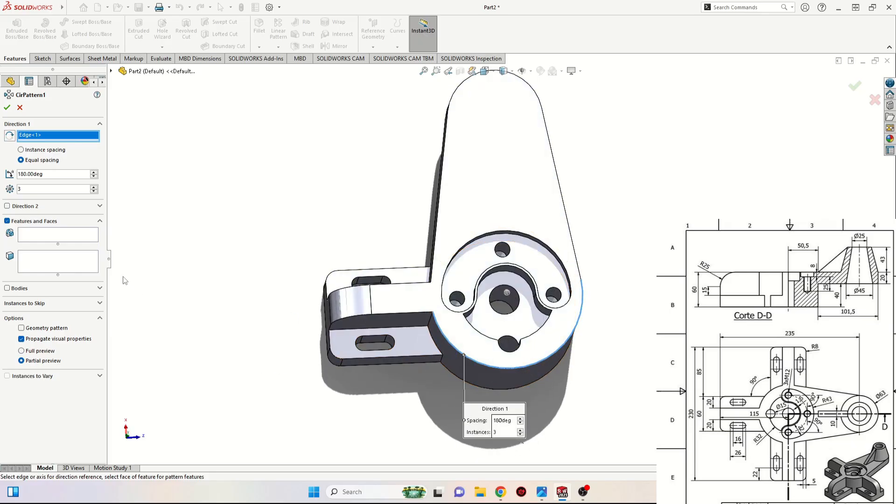
- Choose the rib fillet, the rib extrusion and the slotted leg extrusion as the features to pattern, and complete the circular pattern
left_click(38, 236)
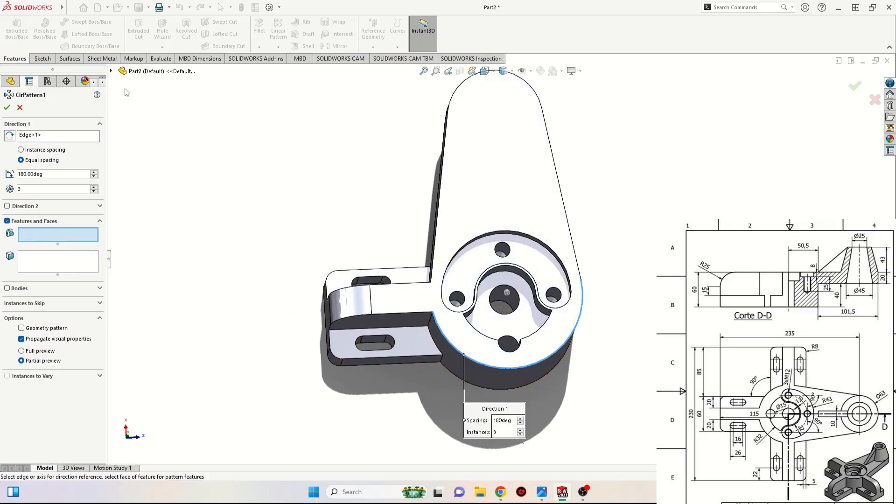
left_click(112, 72)
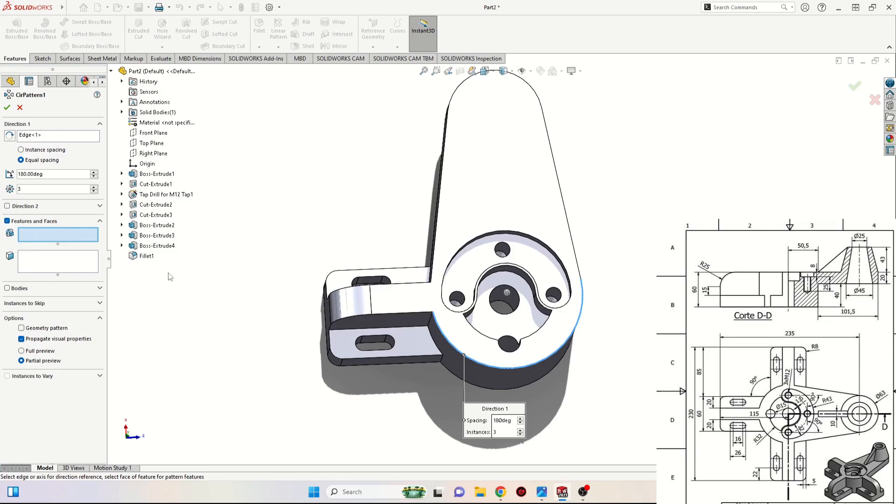
left_click(146, 256)
left_click(149, 246)
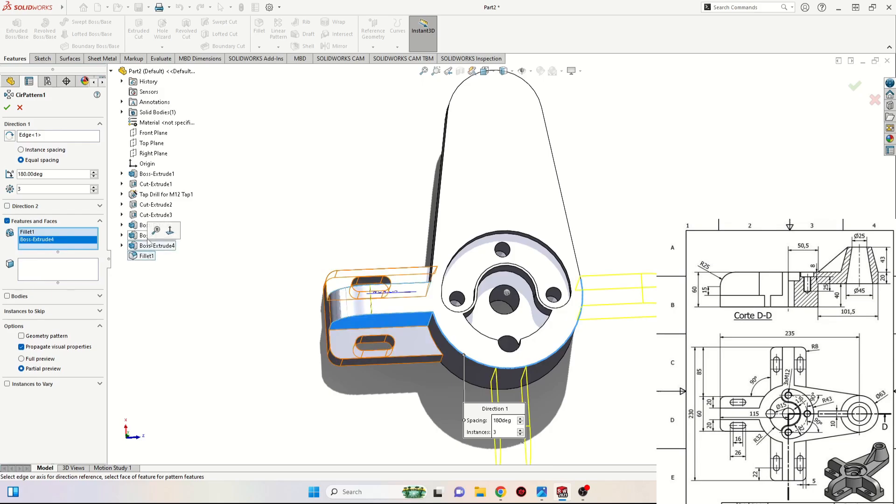
left_click(146, 236)
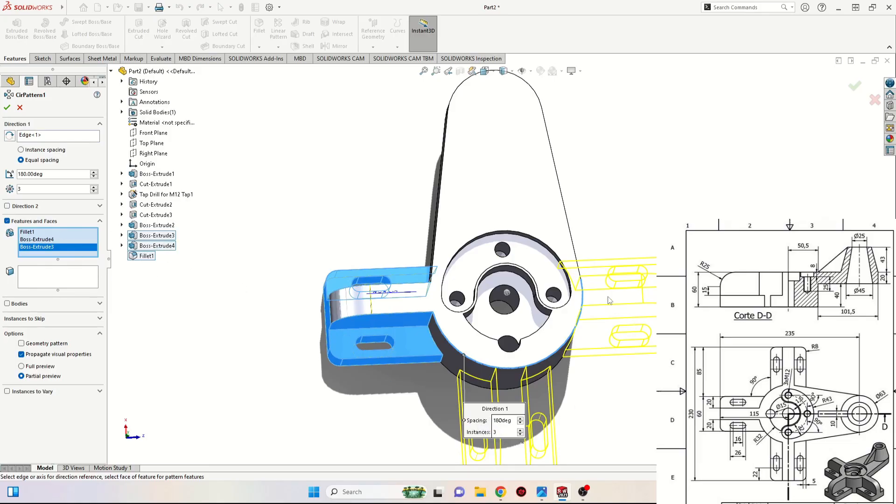
left_click(7, 108)
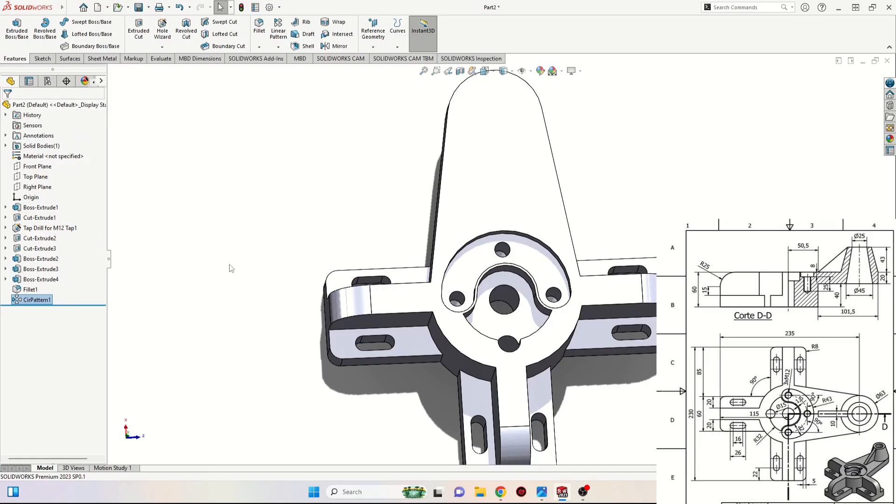
- Start a new sketch on the Front Plane for the conical boss at the end of the long arm
middle_click_drag(231, 264, 135, 287)
middle_click_drag(290, 354, 257, 353, "ctrl")
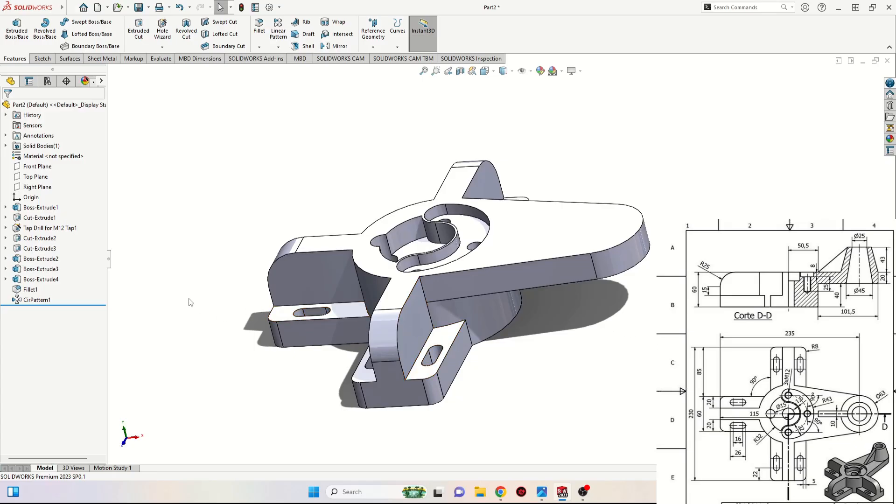
left_click(42, 166)
left_click(53, 156)
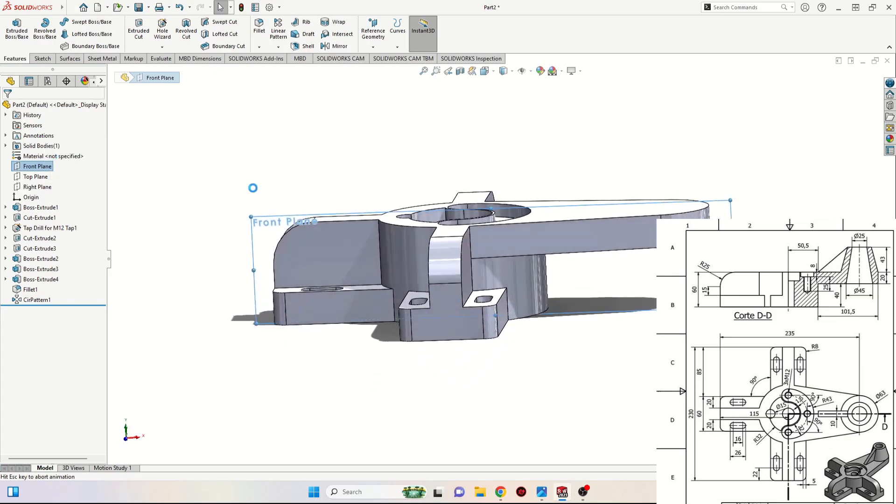
middle_click_drag(460, 290, 442, 234, "ctrl")
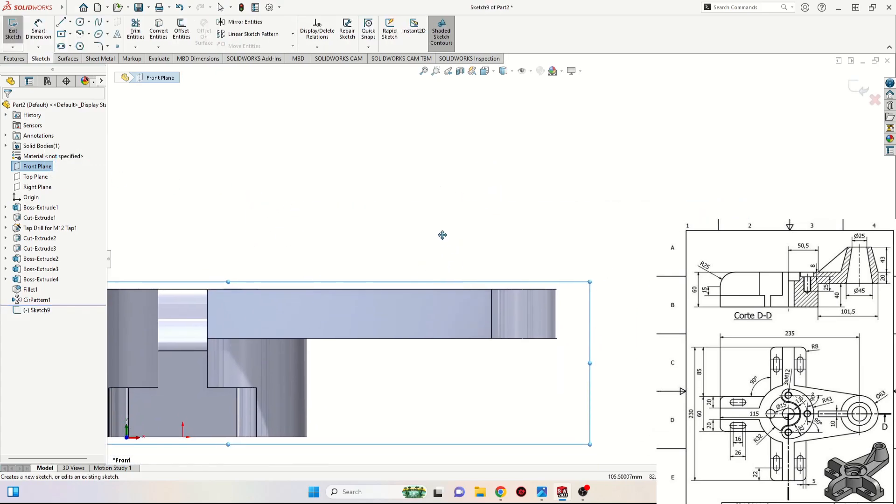
left_click(428, 191)
middle_click_drag(450, 204, 443, 178, "ctrl")
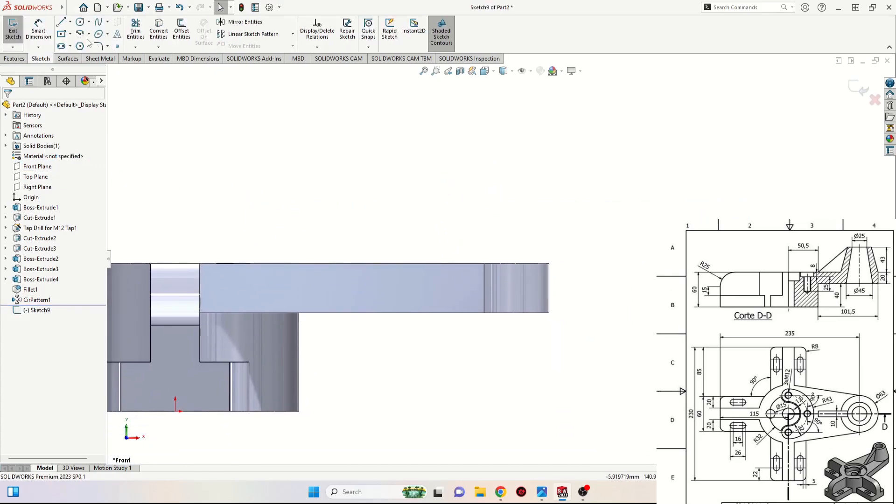
- Sketch a closed four-sided profile on the arm's top edge from its outer corner, about 17.5 mm wide and 31 mm high, with a slanted outer side
left_click(61, 23)
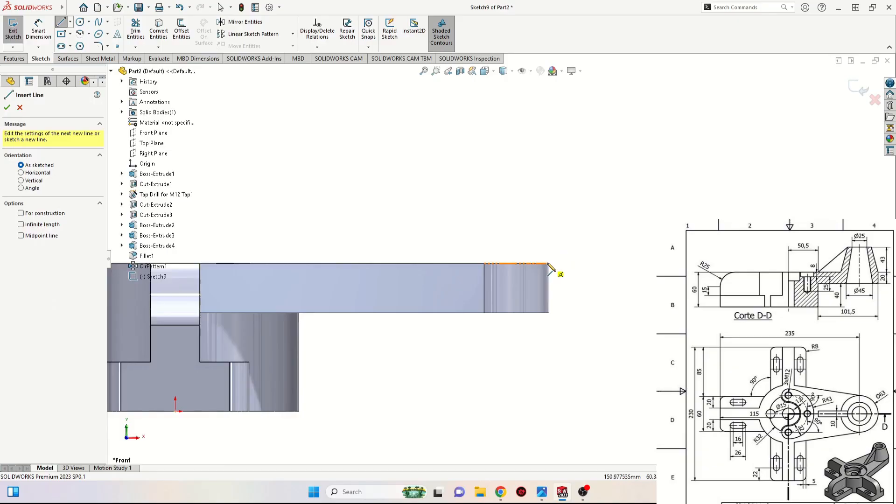
scroll(551, 265, "down", 4)
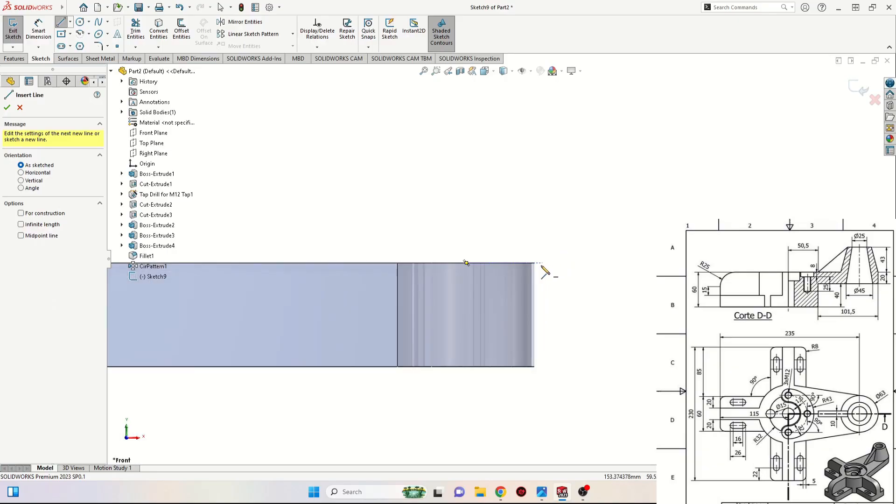
left_click(535, 263)
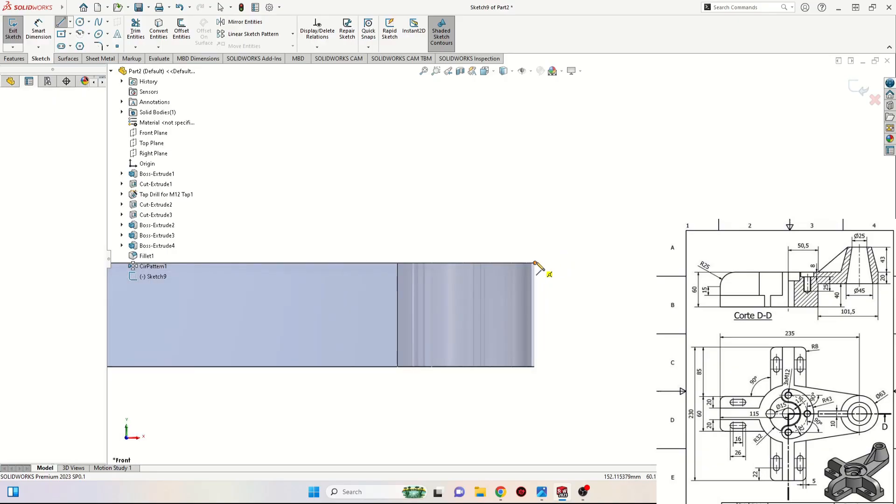
scroll(510, 150, "up", 2)
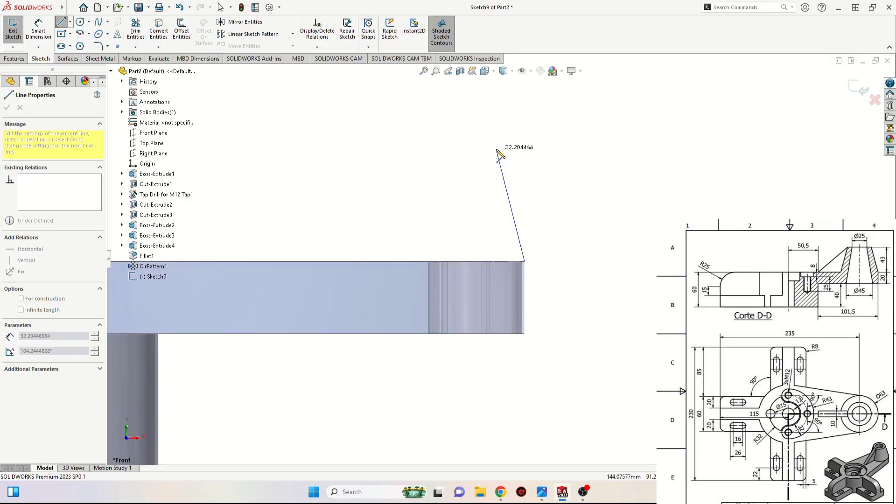
left_click(497, 149)
left_click(461, 149)
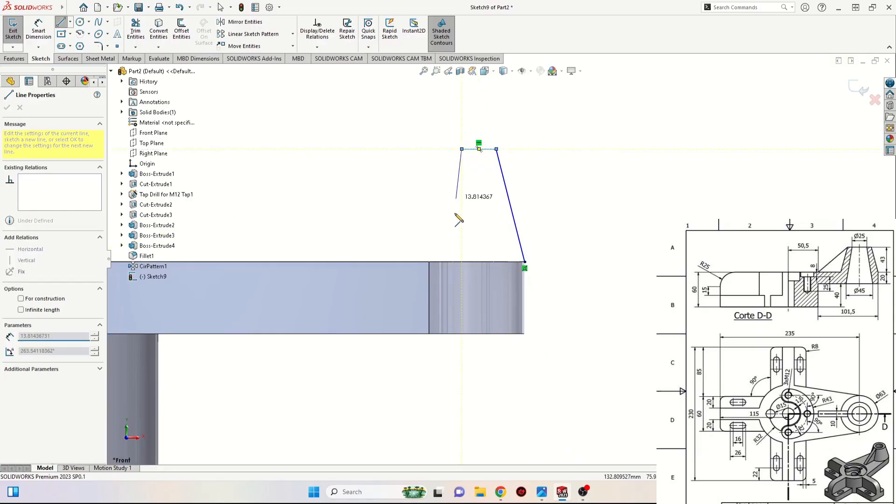
left_click(462, 262)
left_click(525, 262)
right_click(395, 208)
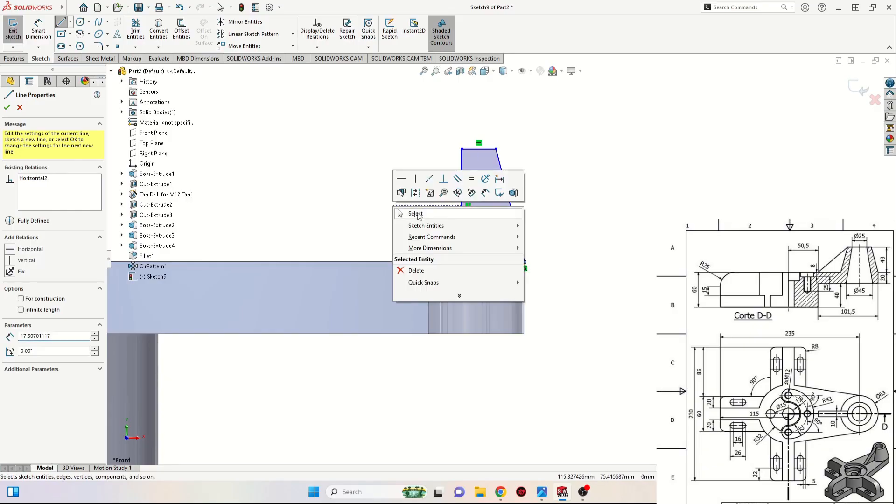
left_click(422, 216)
- Dimension the base line of the boss profile as 31.5 mm
left_click(38, 29)
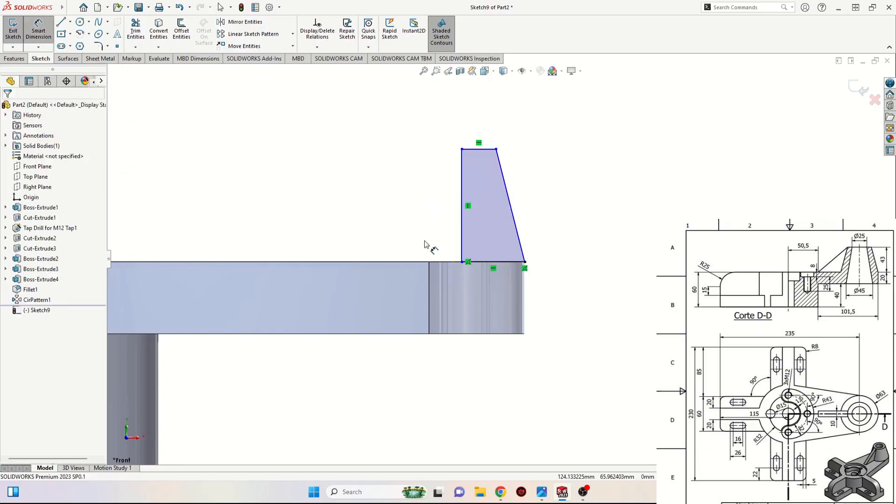
left_click(494, 262)
left_click(496, 395)
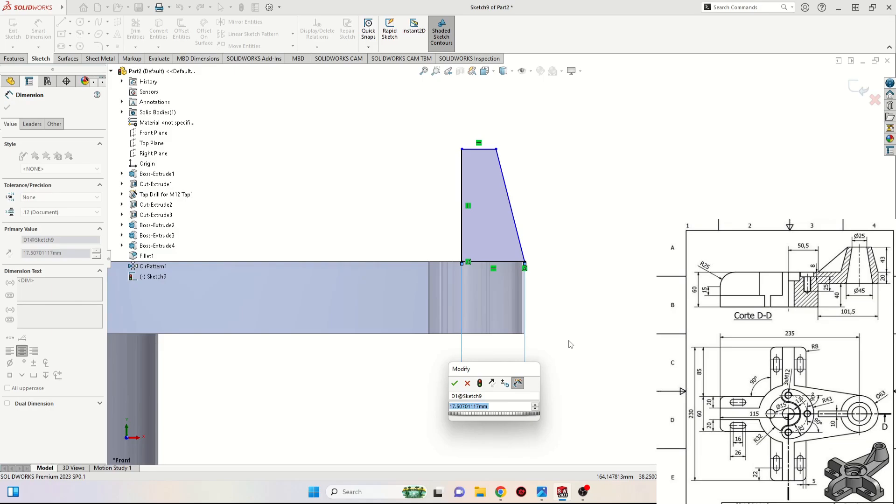
type("31.5")
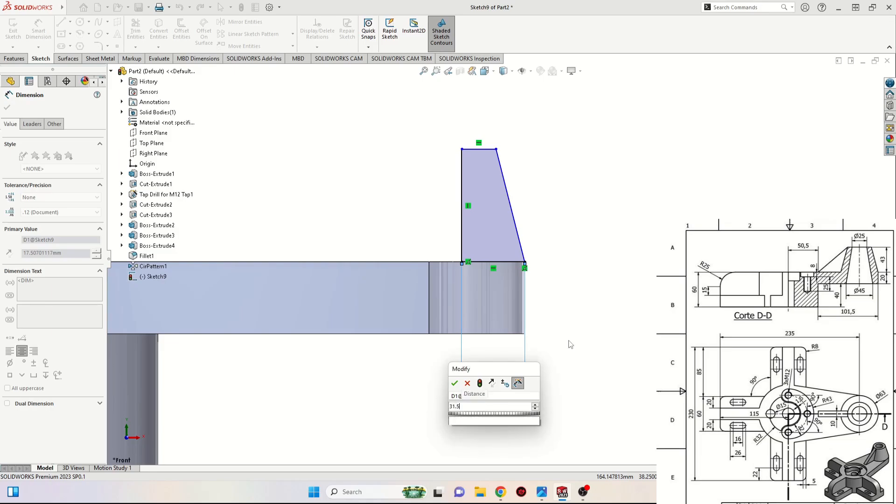
key("Return")
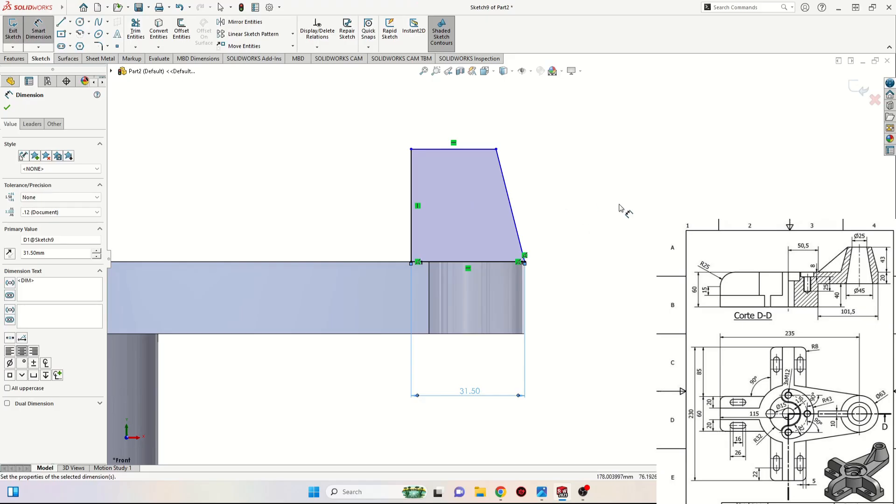
- Dimension the height between the top and base lines of the boss profile as 43 mm
scroll(615, 208, "up", 1)
middle_click_drag(615, 207, 634, 228, "ctrl")
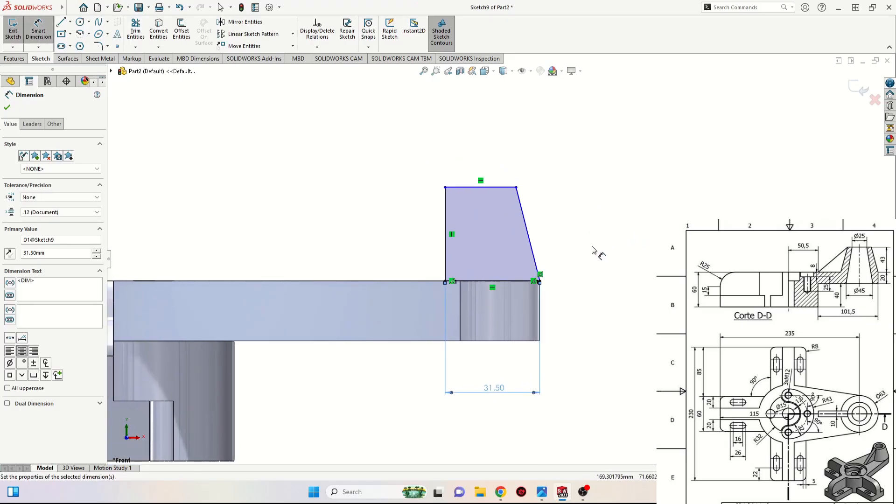
left_click(490, 187)
left_click(514, 282)
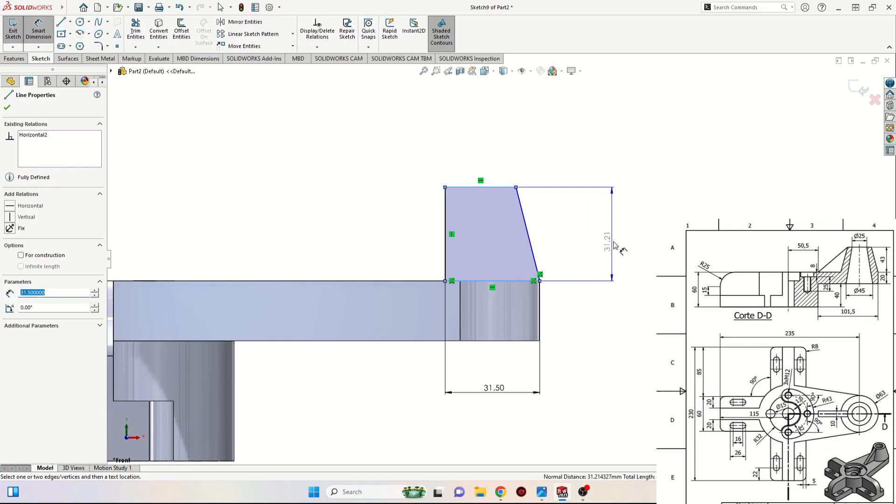
left_click(624, 240)
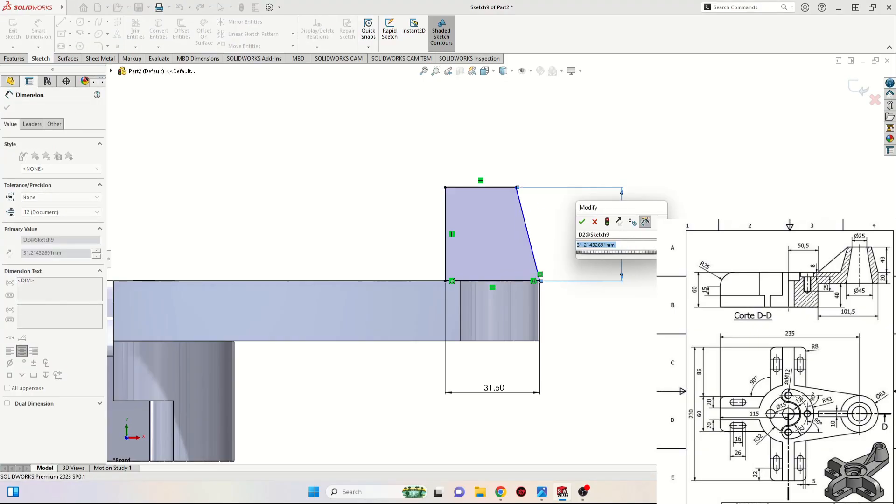
type("43")
key("Return")
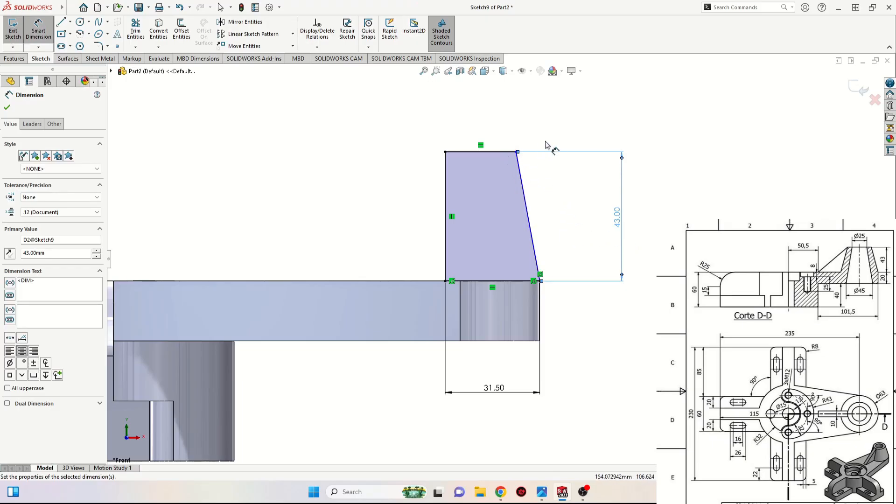
- Dimension the top line of the boss profile as 15 mm and end dimensioning
left_click(510, 152)
left_click(494, 103)
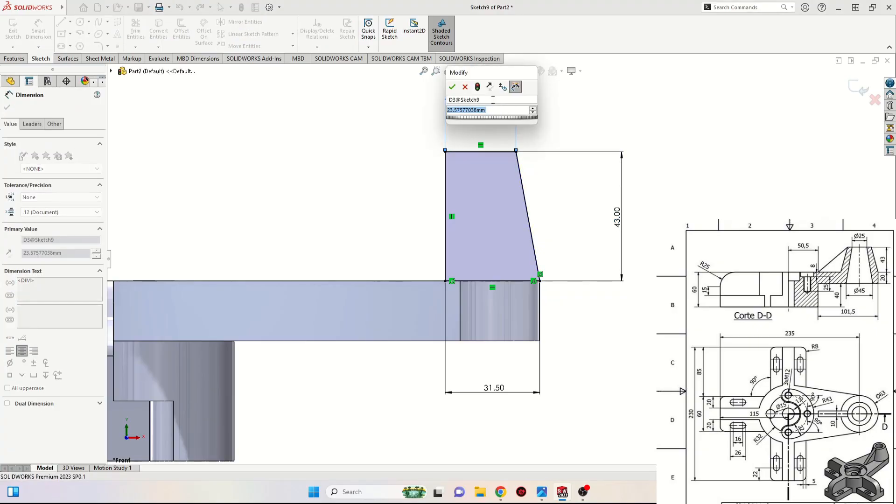
type("1")
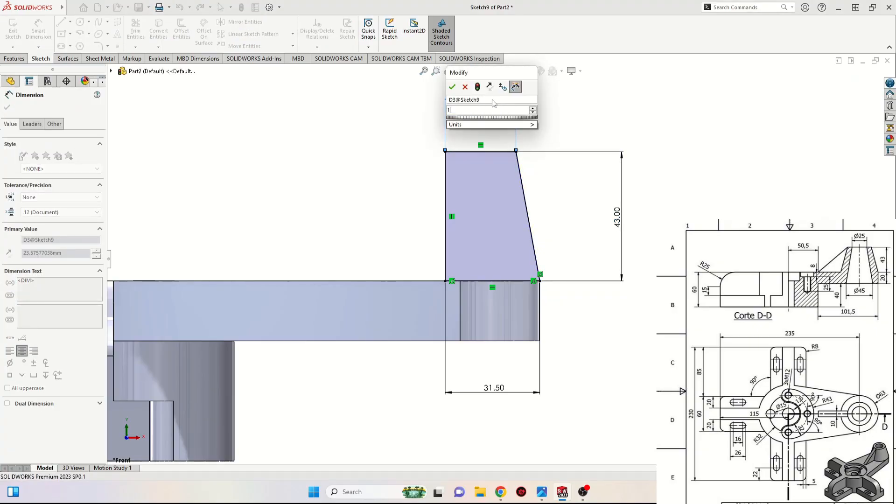
type("5")
key("Return")
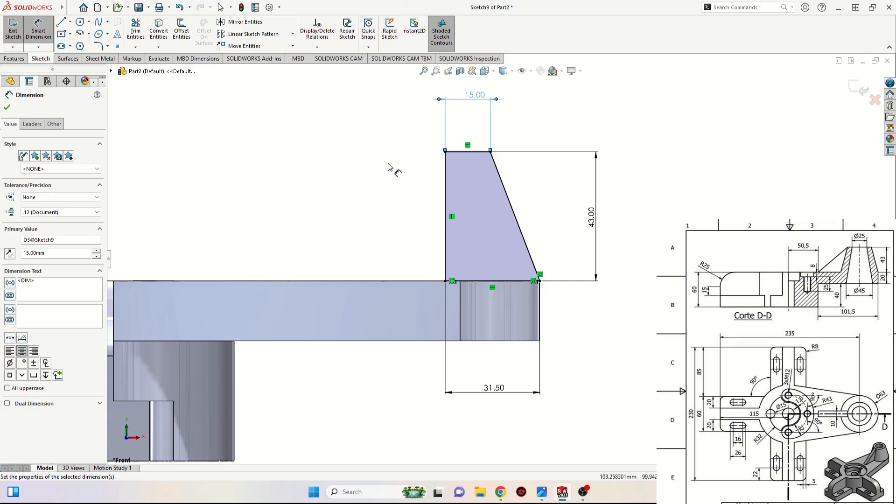
right_click(330, 173)
left_click(368, 203)
scroll(347, 215, "up", 5)
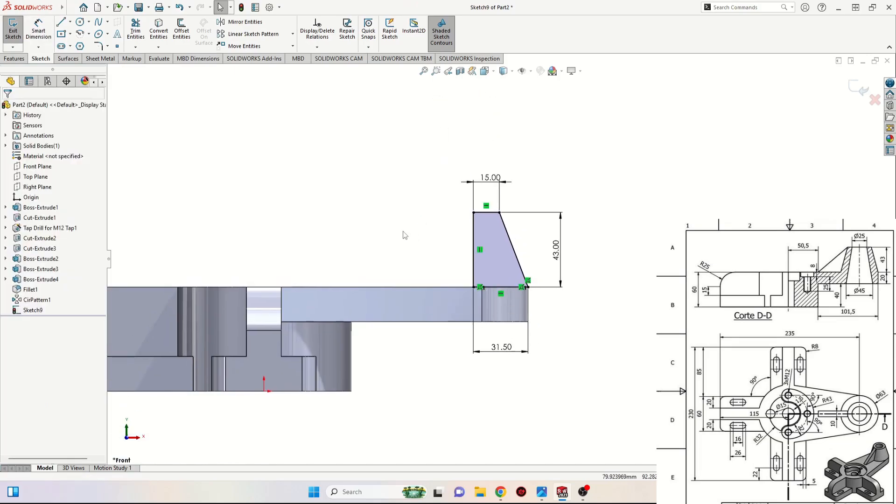
- Revolve the boss profile 360 degrees about its vertical inner line, merged with the arm
left_click(14, 58)
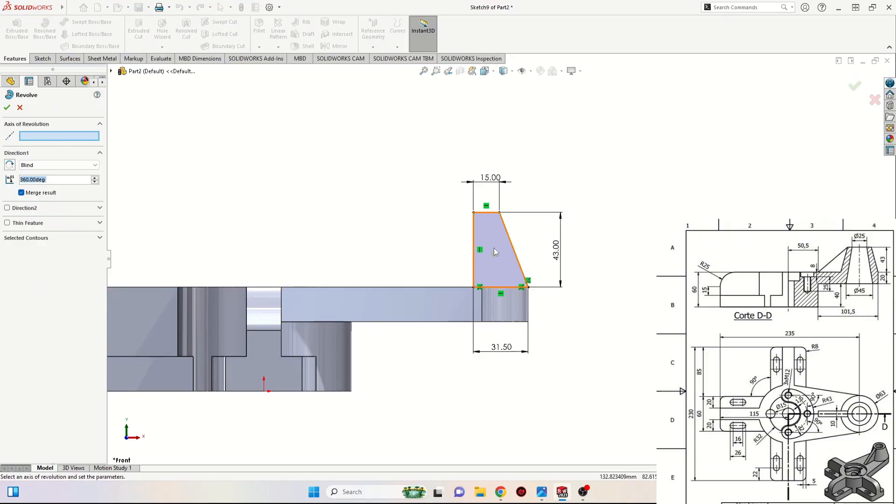
left_click(475, 247)
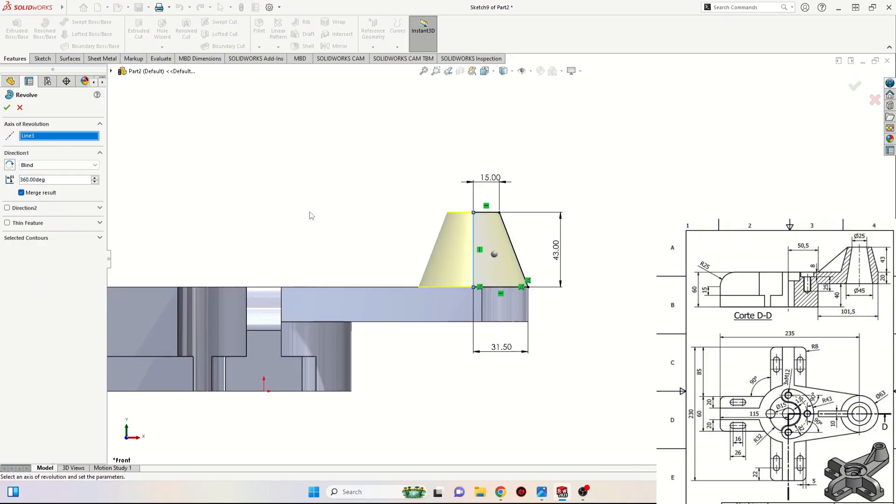
left_click(7, 107)
mouse_move(302, 198)
middle_mouse_down()
mouse_move(289, 379)
mouse_move(305, 393)
mouse_move(309, 240)
middle_mouse_up()
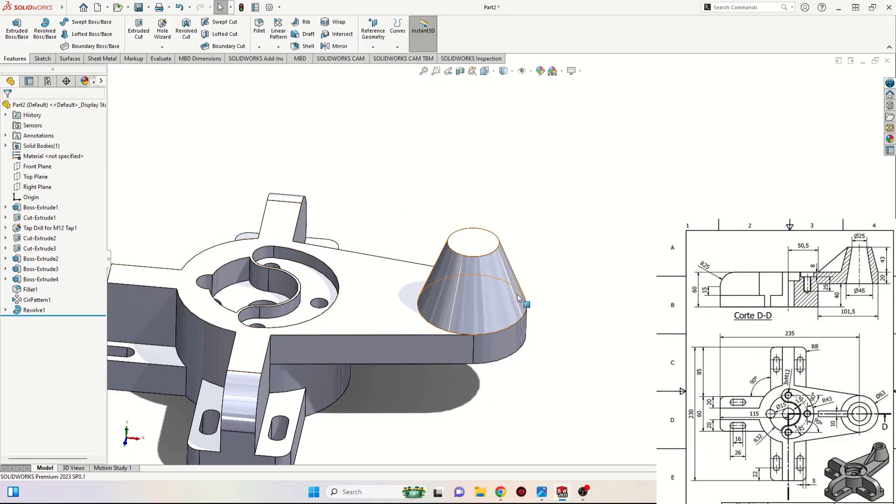
middle_click_drag(539, 323, 548, 258)
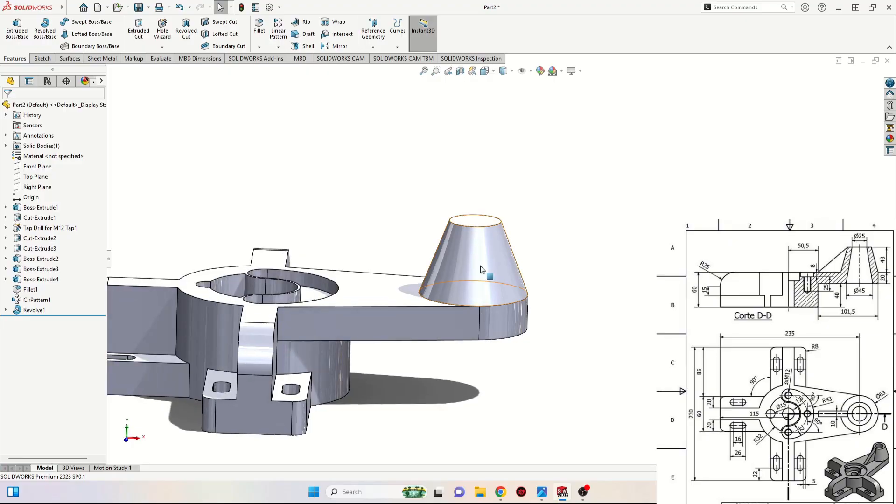
- On the Front Plane, sketch a closed profile through boss and arm: 63 mm vertical centre line, base about 26 mm, top about 9.5 mm, slanted outer side
left_click(37, 168)
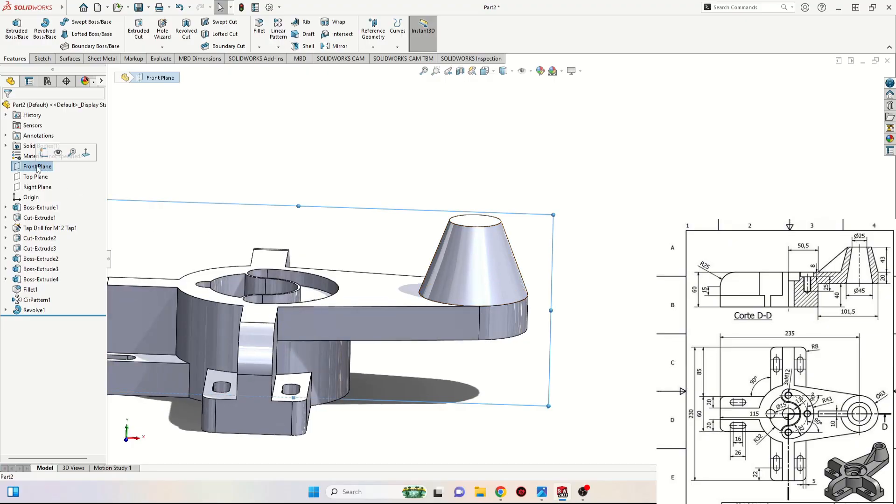
left_click(44, 154)
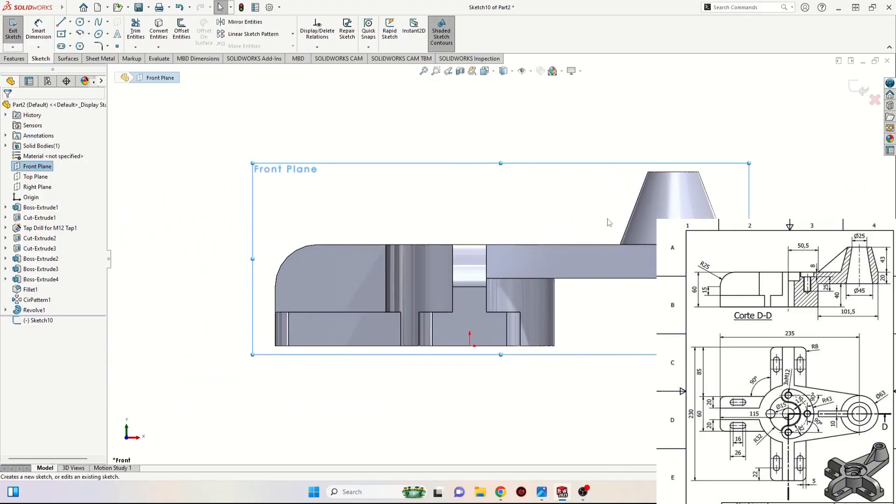
scroll(607, 220, "down", 6)
middle_click_drag(602, 232, 627, 206, "ctrl")
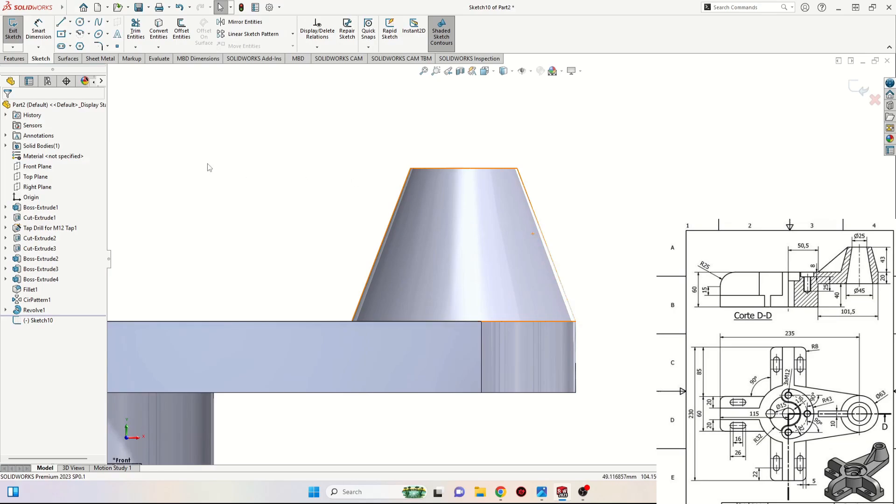
left_click(61, 22)
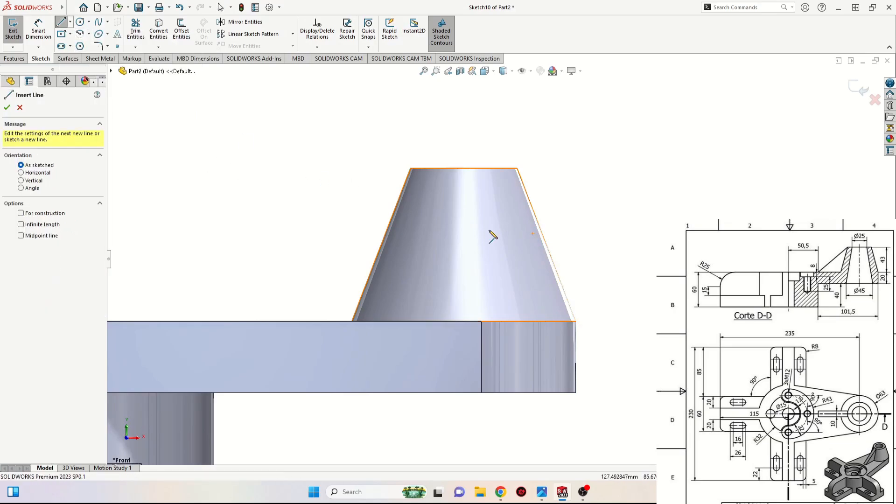
left_click(463, 168)
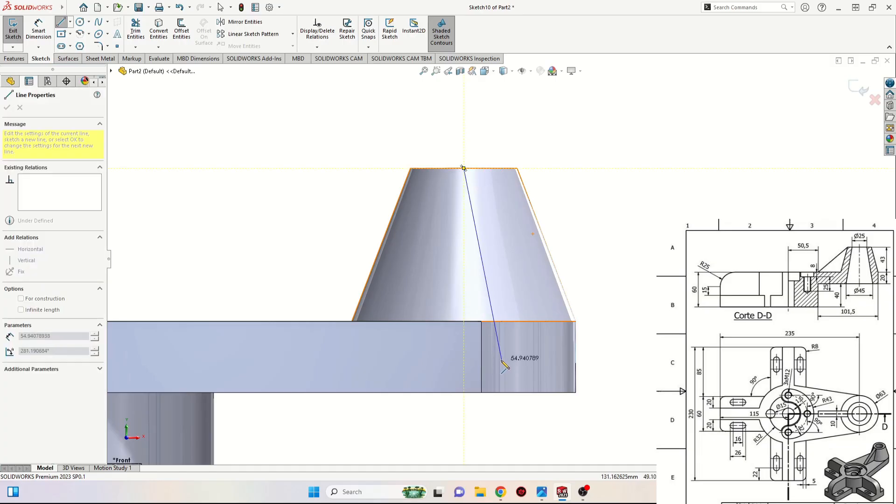
left_click(464, 393)
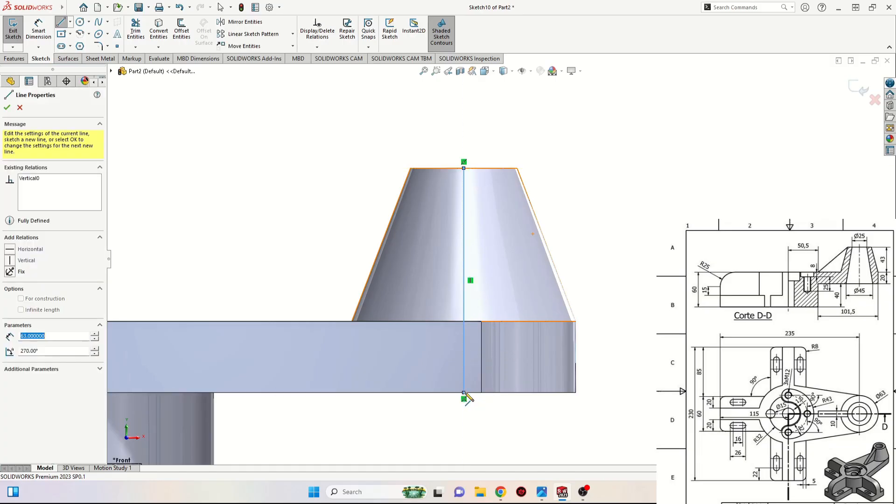
left_click(557, 393)
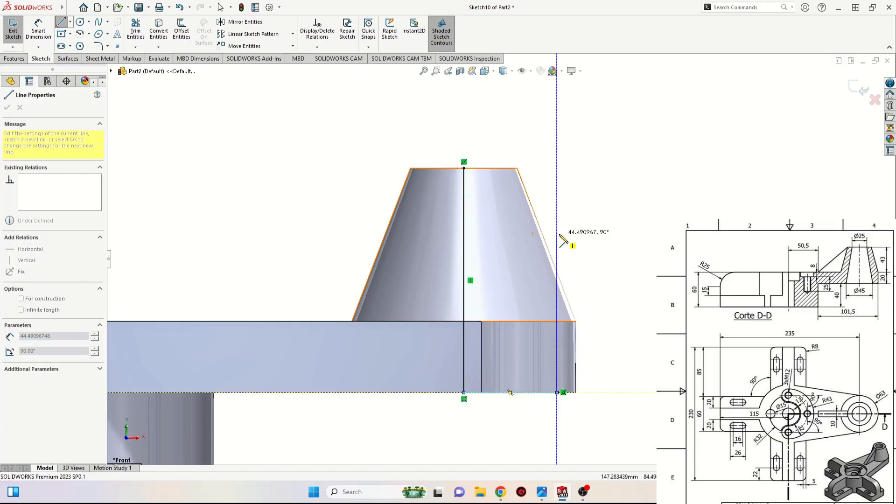
left_click(498, 168)
right_click(437, 122)
left_click(452, 145)
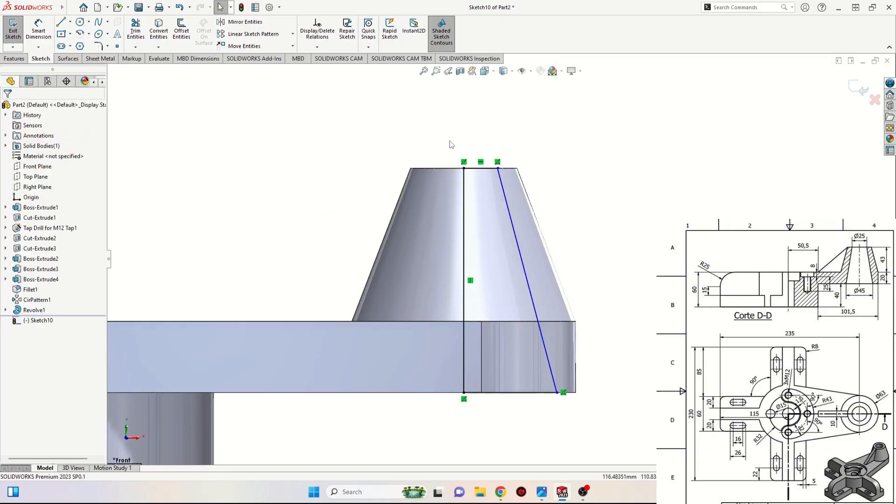
- Dimension the base line of the bore profile on the arm's underside as 22.5 mm
left_click(38, 28)
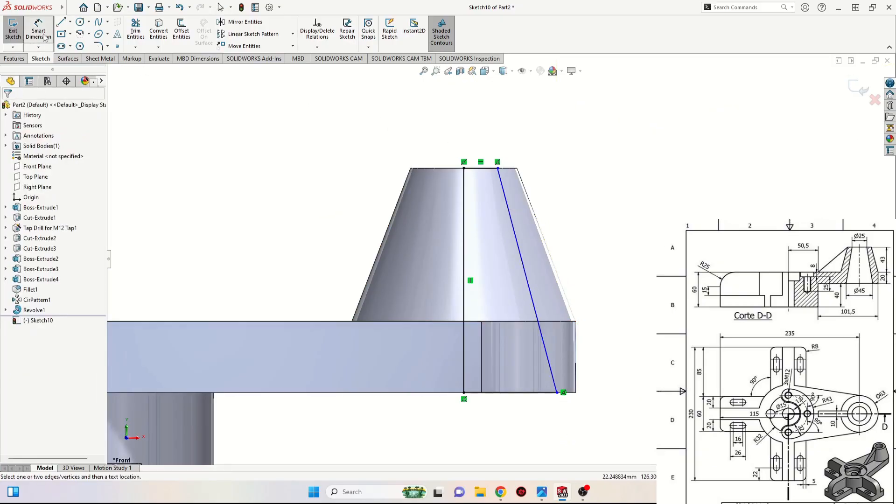
left_click(513, 393)
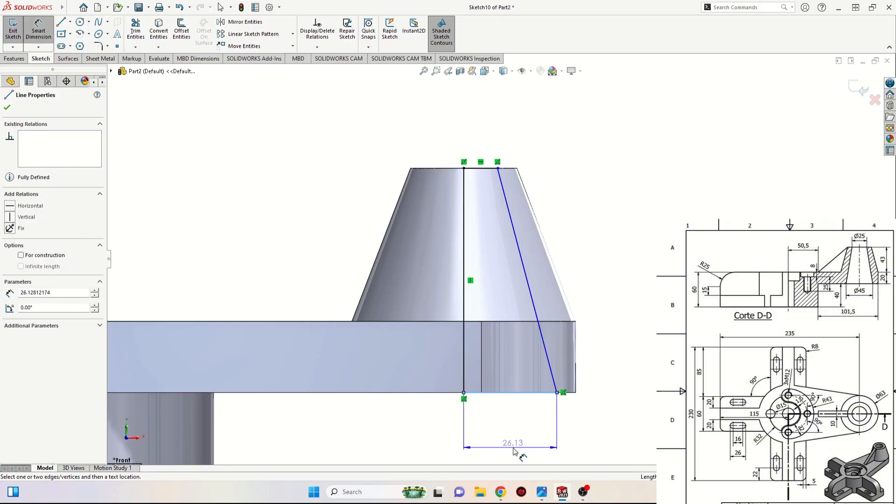
left_click(514, 449)
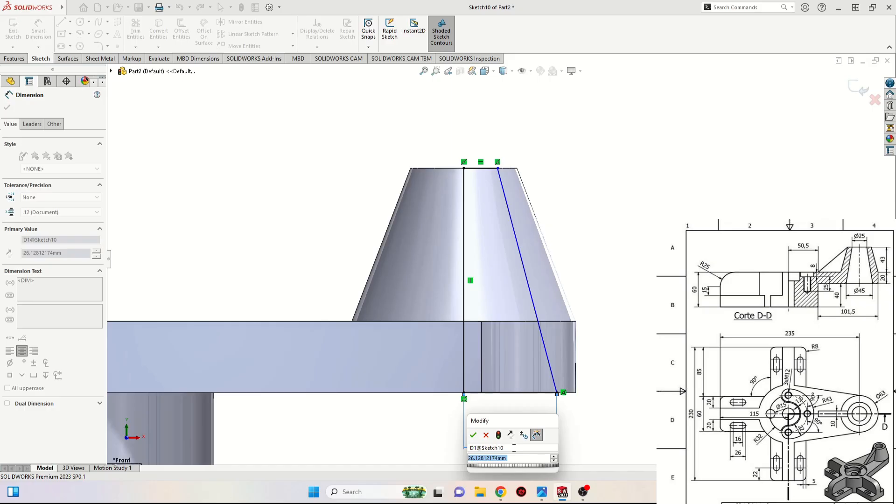
type("2")
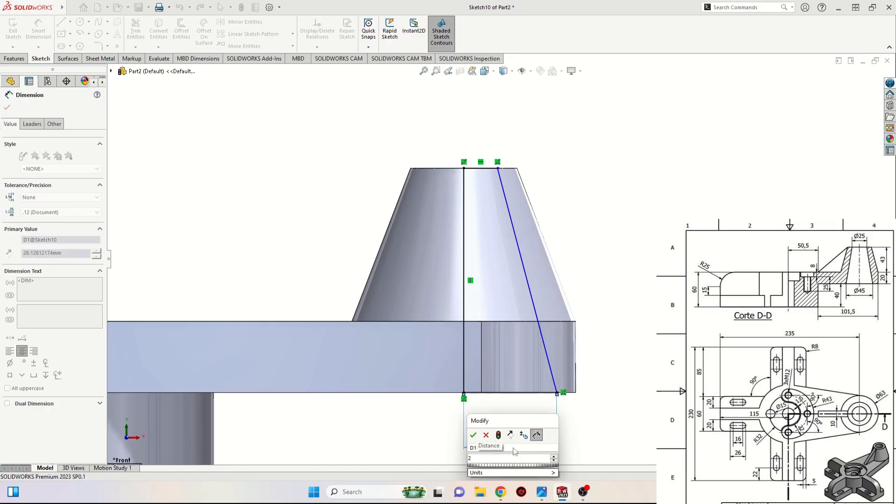
type("2.5")
key("Return")
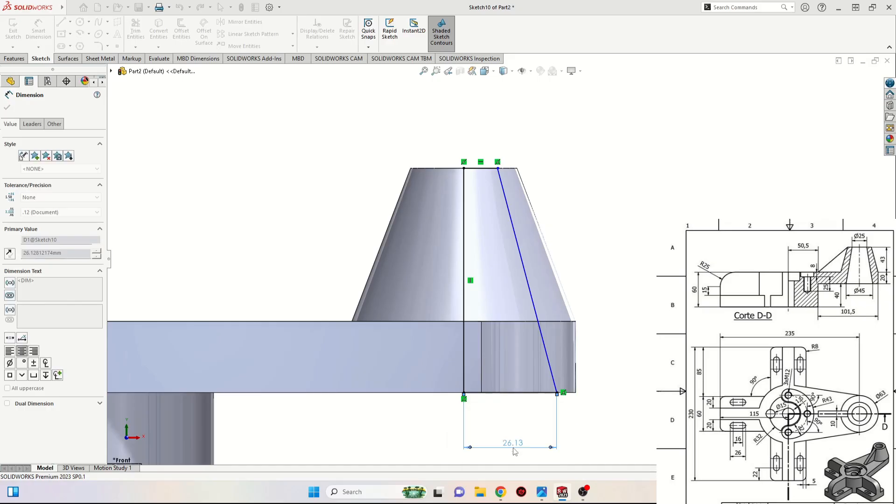
- Dimension the top line of the bore profile as 12.5 mm and end dimensioning
left_click(481, 168)
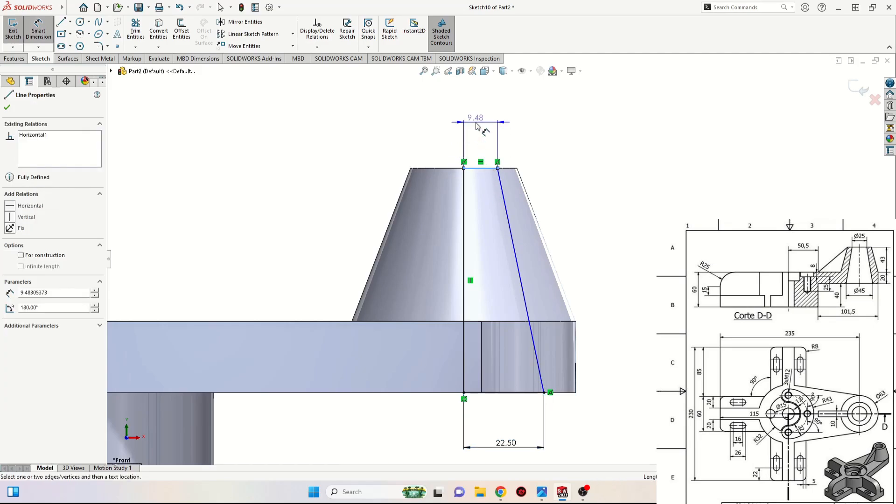
left_click(476, 125)
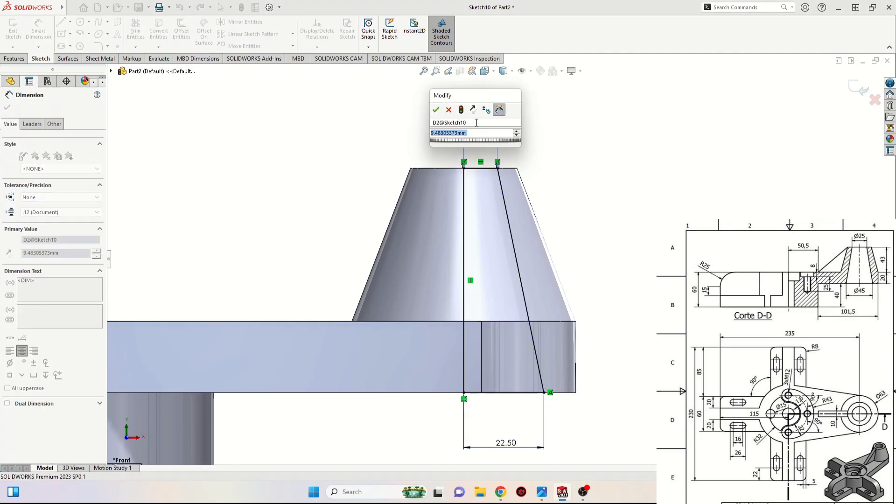
type("12")
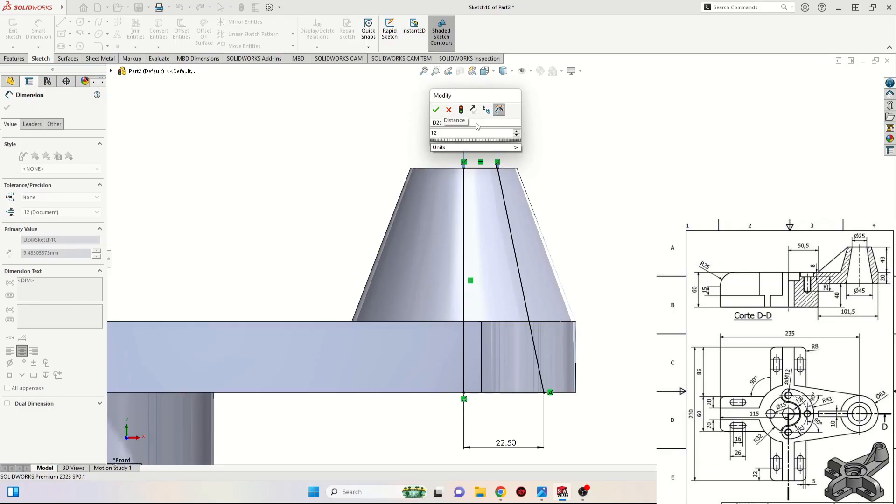
type(".5")
key("Return")
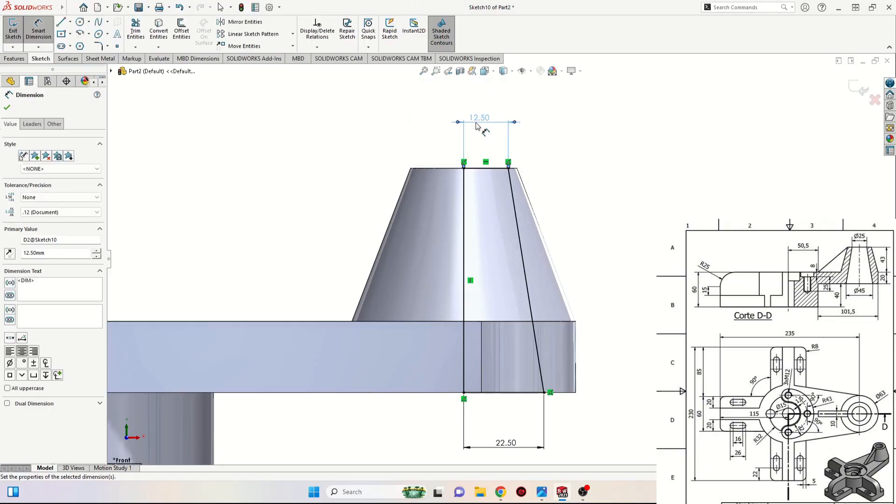
right_click(581, 182)
left_click(603, 202)
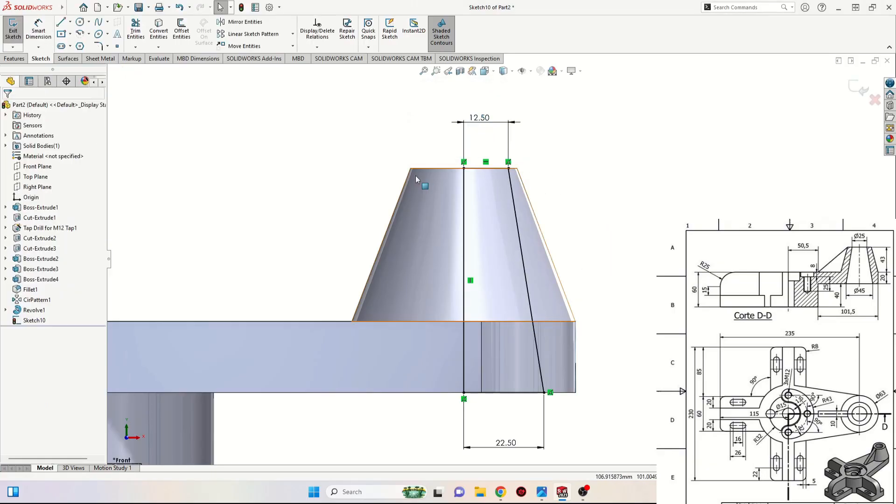
- Cut the tapered bore through the boss and arm by revolving the profile 360 degrees about its vertical centre line
left_click(14, 59)
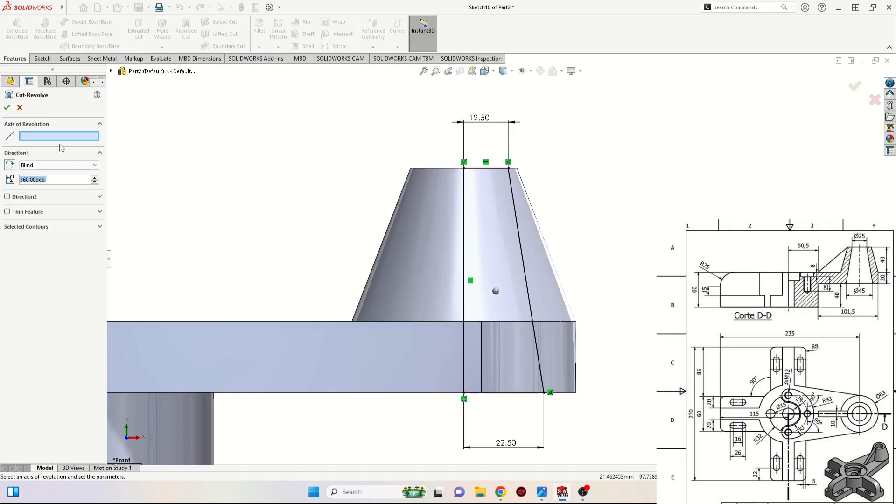
left_click(465, 236)
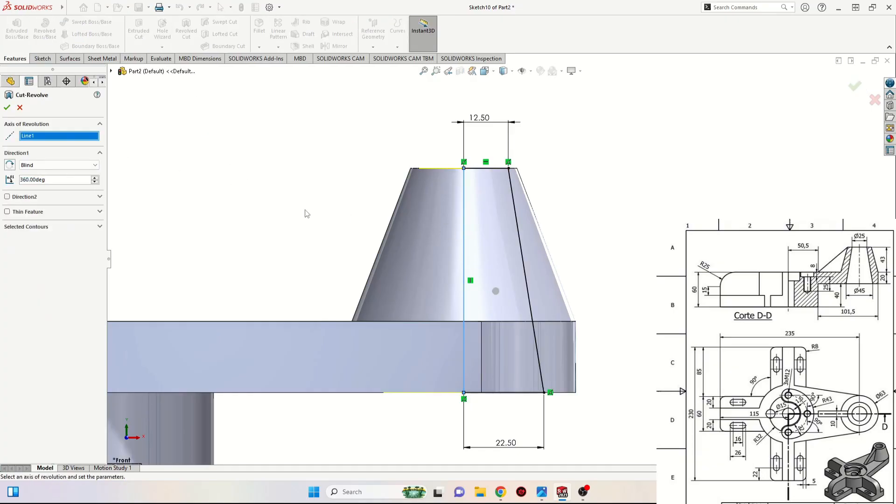
left_click(7, 108)
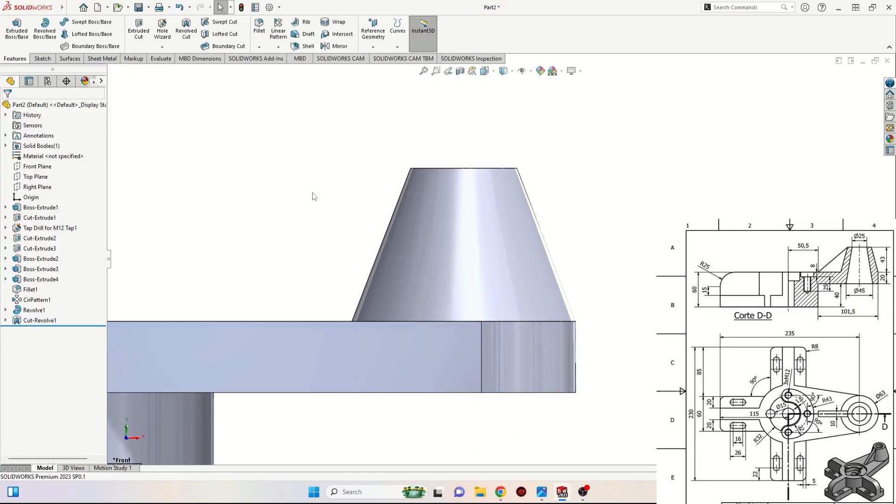
middle_click_drag(312, 196, 297, 364)
scroll(366, 331, "up", 3)
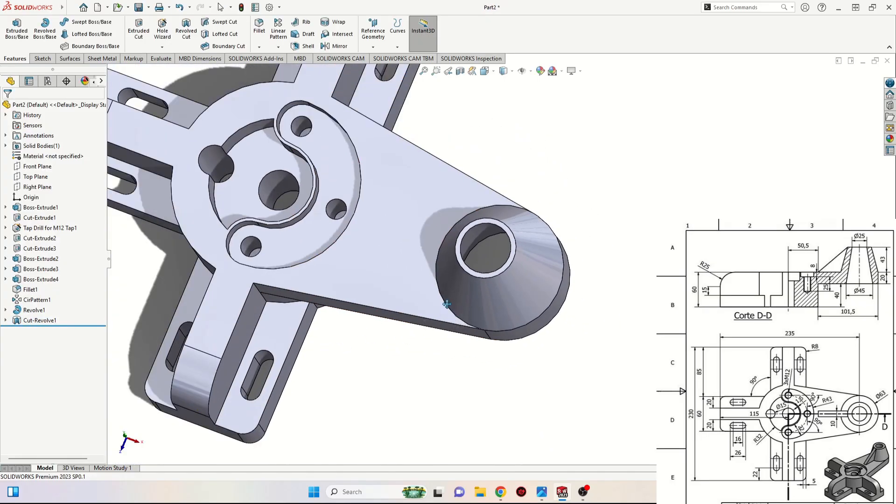
mouse_move(444, 306)
middle_mouse_down("ctrl")
mouse_move(421, 320)
mouse_move(433, 318)
middle_mouse_up("ctrl")
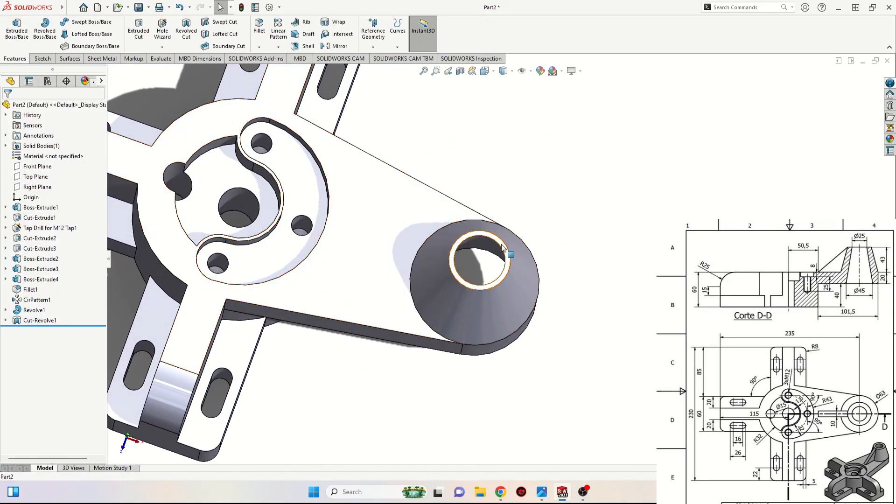
middle_click_drag(500, 251, 503, 241)
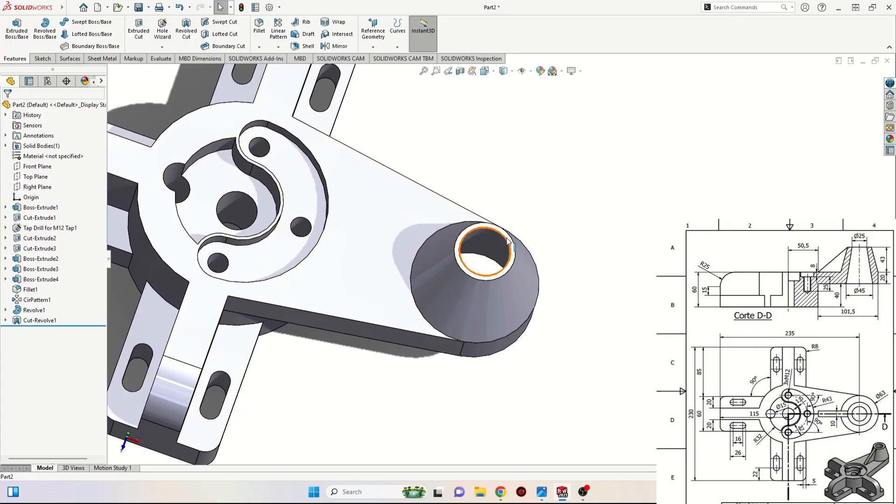
- Edit the revolved boss's sketch, set its top line to 18 mm, and exit the sketch to rebuild the part
left_click(5, 310)
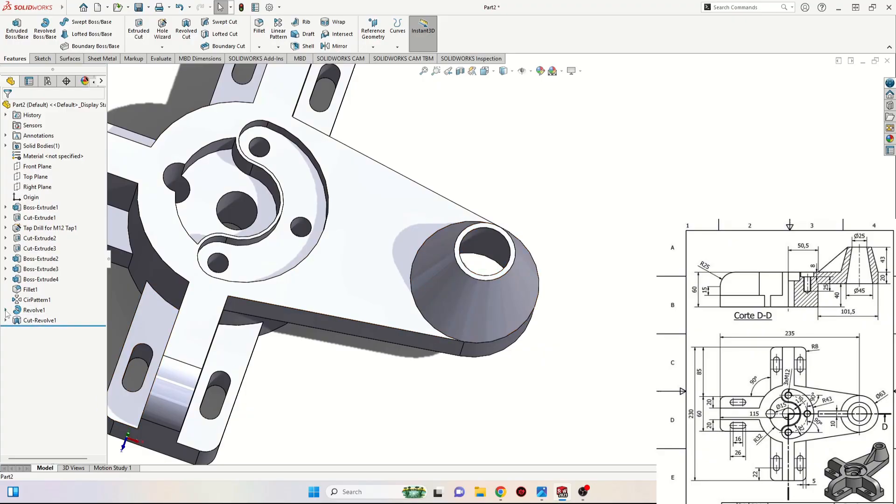
left_click(37, 320)
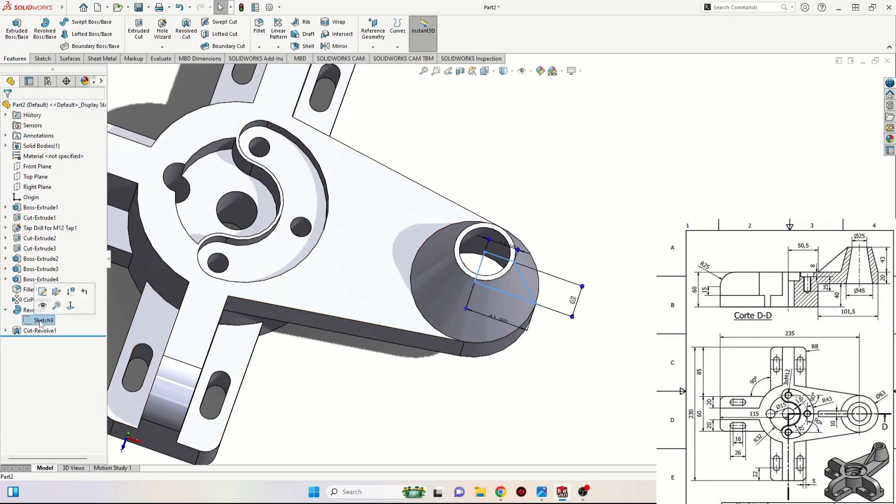
left_click(42, 291)
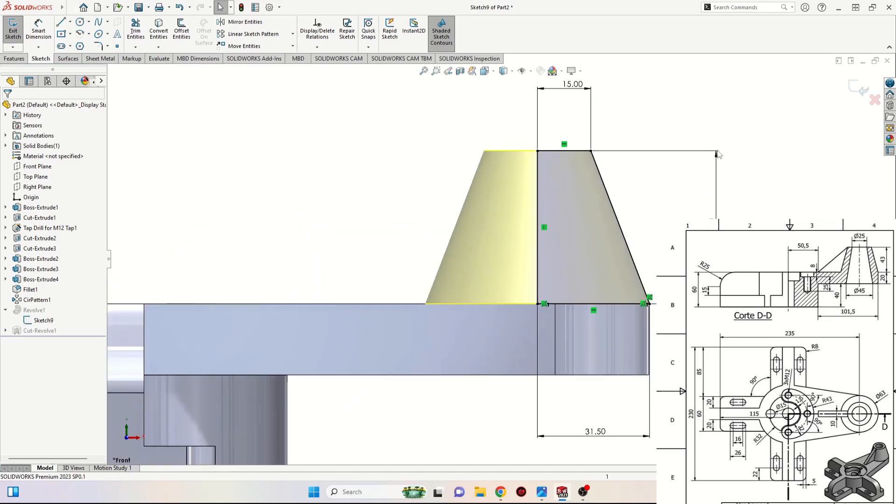
double_click(519, 150)
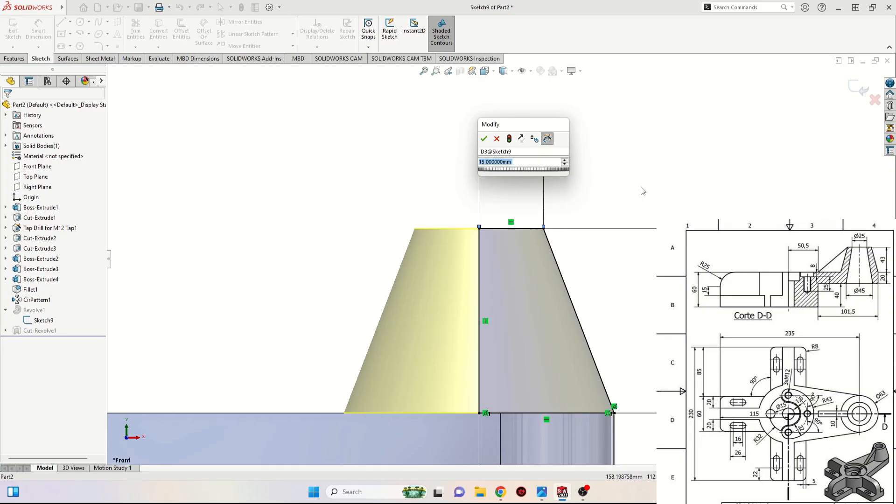
type("18")
key("Return")
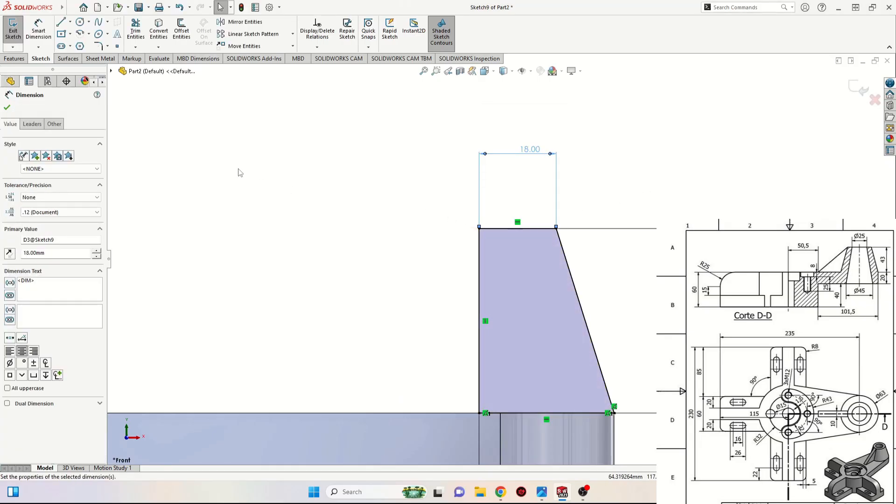
key("Escape")
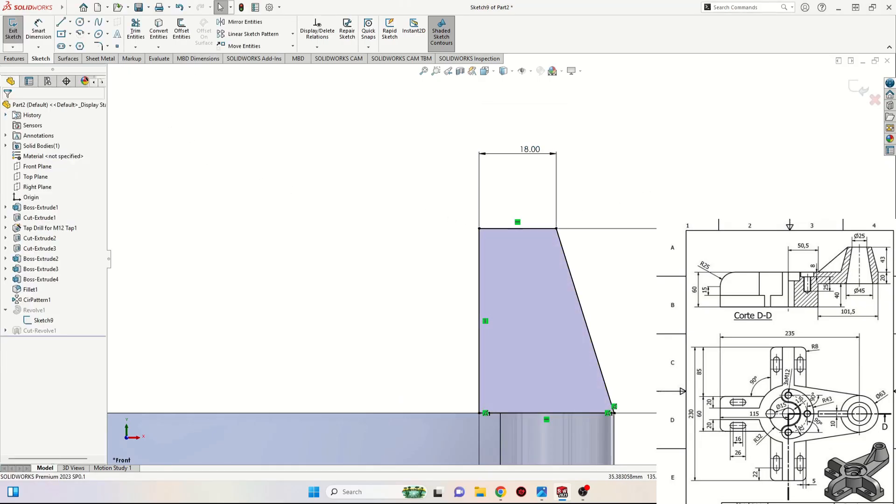
left_click(14, 30)
scroll(402, 220, "up", 3)
middle_click_drag(423, 220, 422, 384)
scroll(445, 321, "up", 3)
middle_click_drag(444, 320, 478, 318)
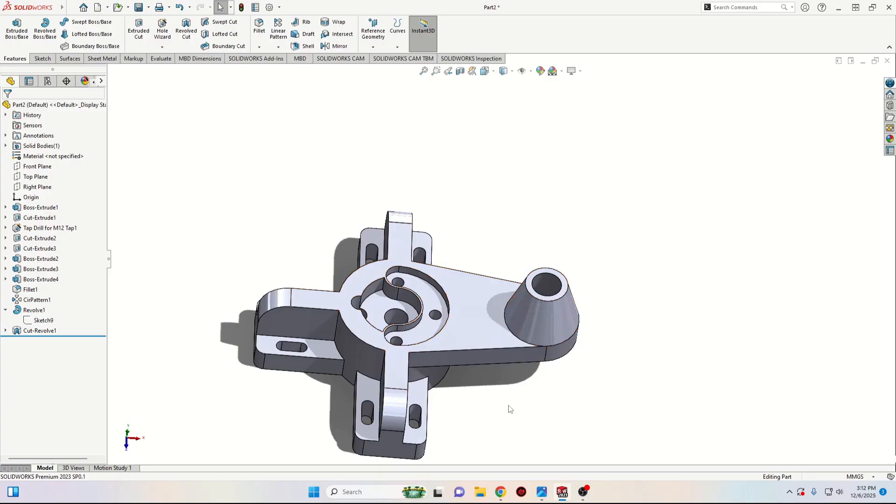
- Start a new sketch on the Front Plane for the rib between the arm and the tapered boss
mouse_move(509, 408)
middle_mouse_down()
mouse_move(460, 197)
mouse_move(484, 229)
mouse_move(508, 406)
middle_mouse_up()
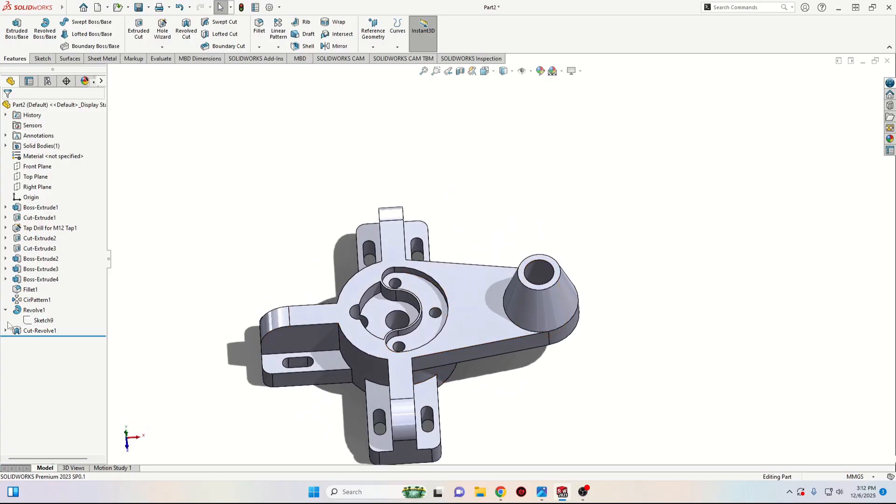
left_click(34, 166)
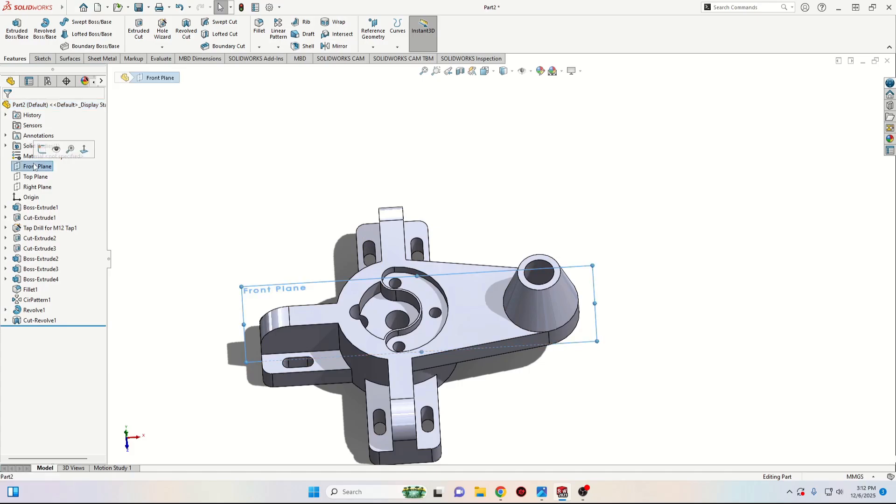
left_click(42, 149)
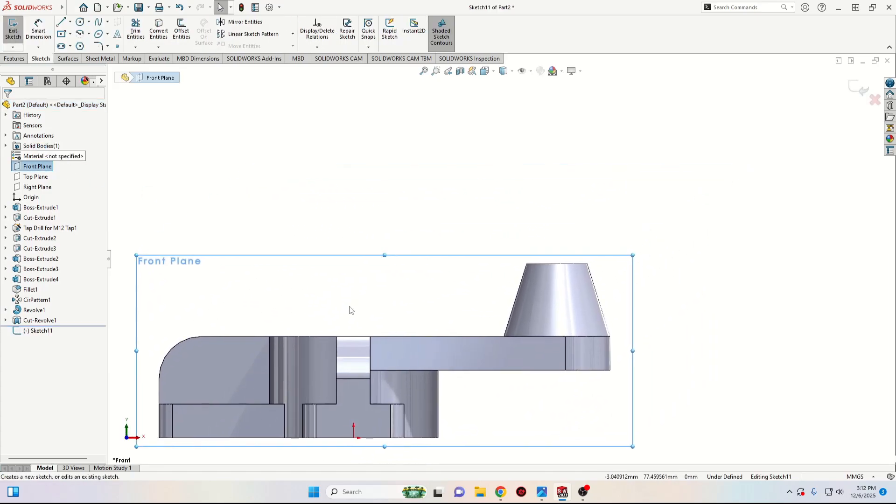
left_click(485, 213)
middle_click_drag(466, 231, 460, 198, "ctrl")
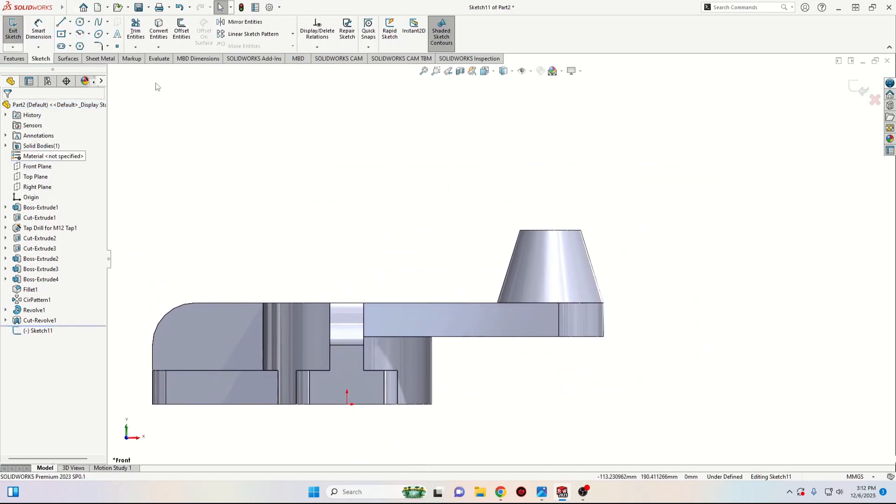
- Sketch a horizontal line about 0.9 mm long at the boss's top corner, continued by a sloping line down to the arm's upper edge
left_click(61, 22)
scroll(491, 258, "down", 3)
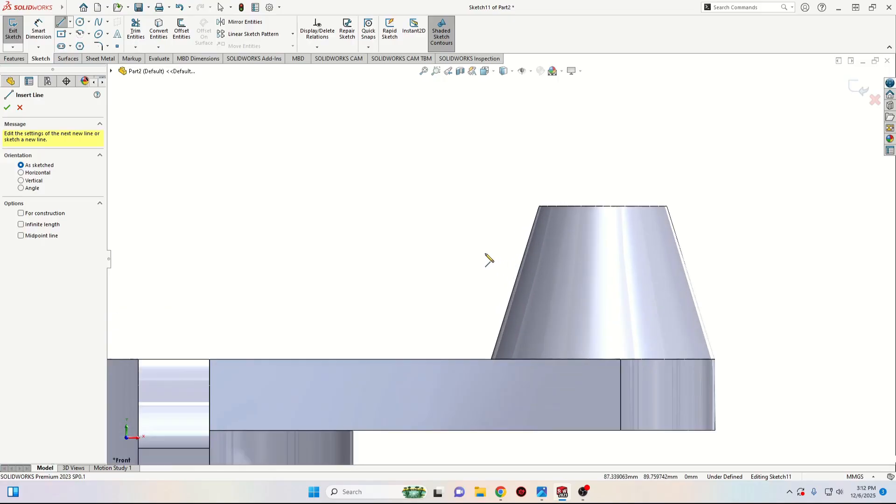
scroll(485, 238, "down", 5)
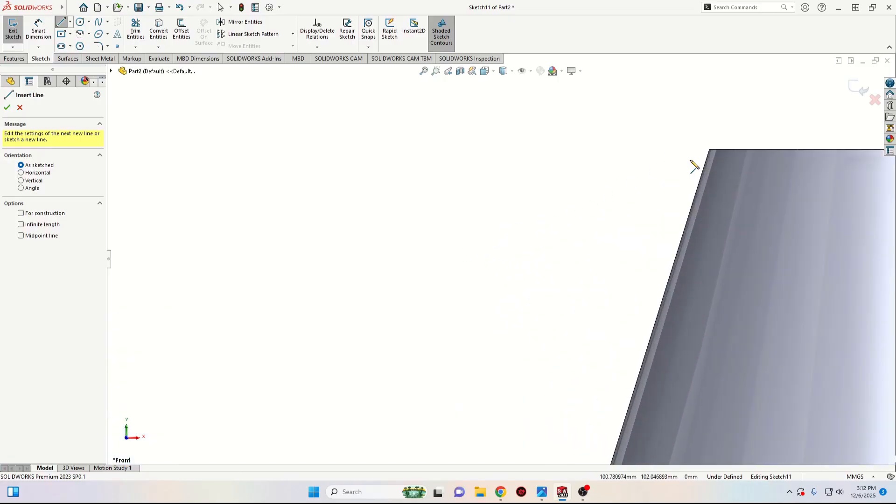
scroll(697, 164, "up", 4)
scroll(584, 216, "down", 3)
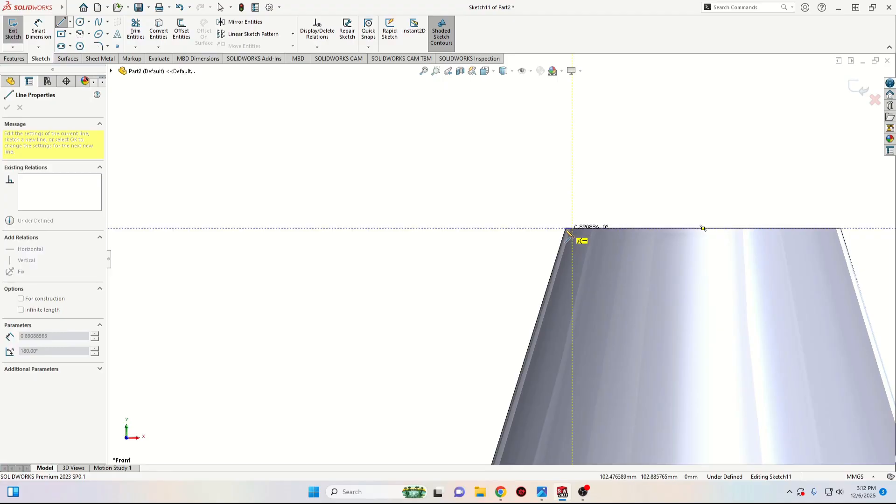
left_click(566, 228)
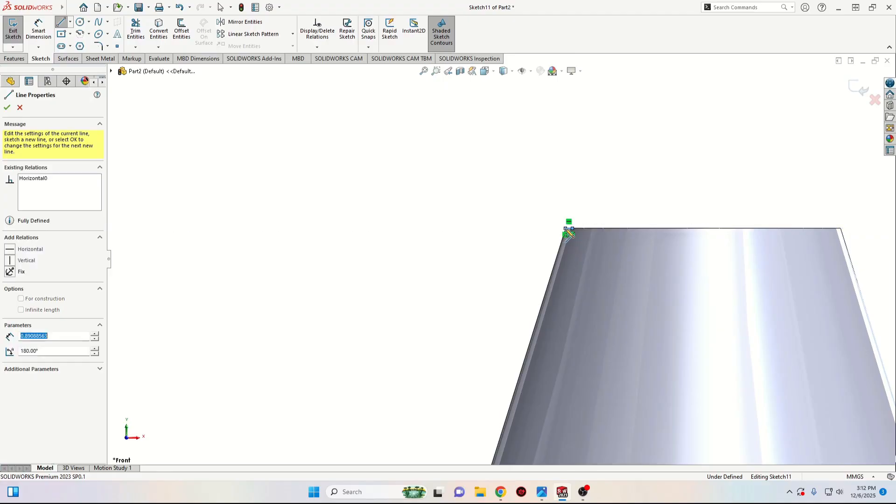
middle_click_drag(522, 342, 631, 278, "ctrl")
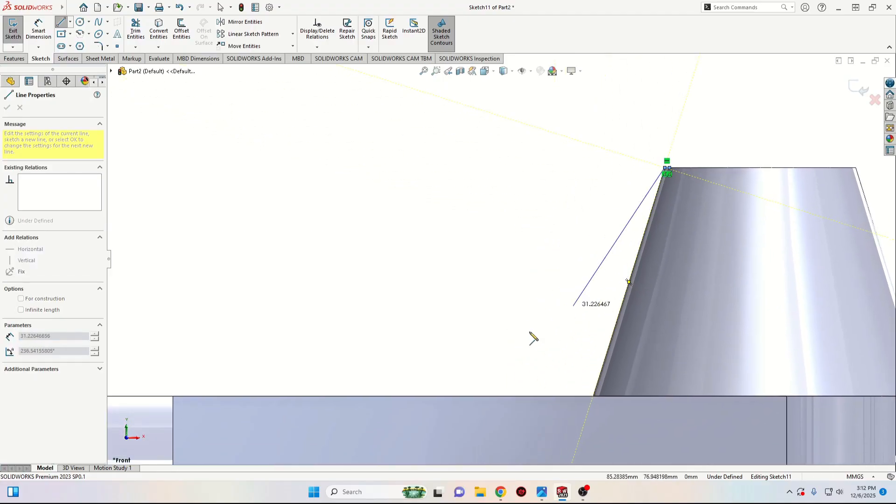
left_click(382, 397)
key("Escape")
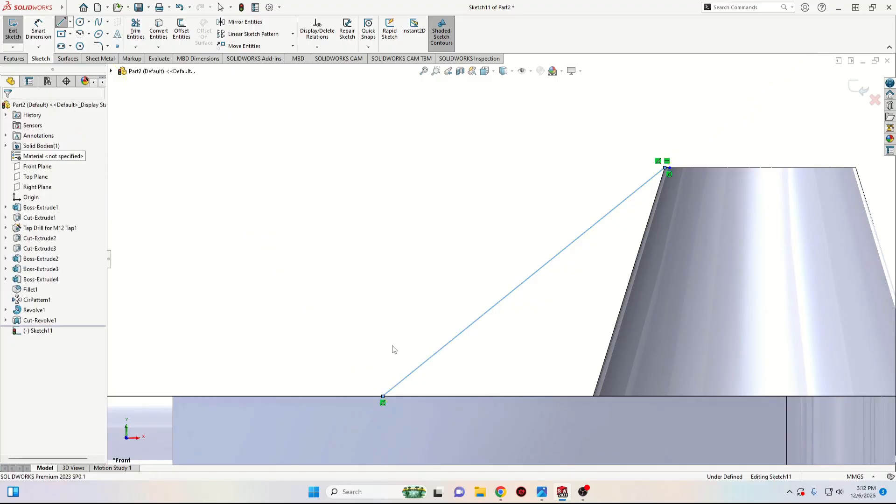
- Make the sloping line's lower endpoint coincident with the silhouette edge of the central hub
scroll(371, 396, "up", 4)
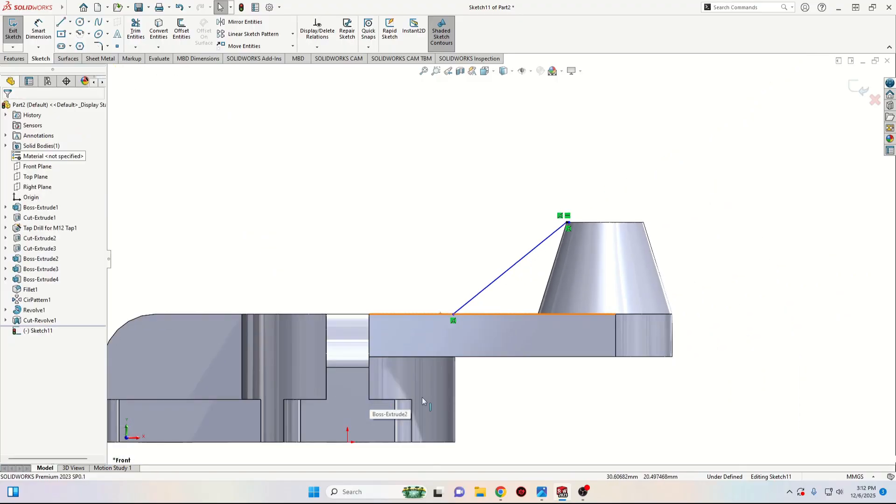
scroll(478, 380, "down", 5)
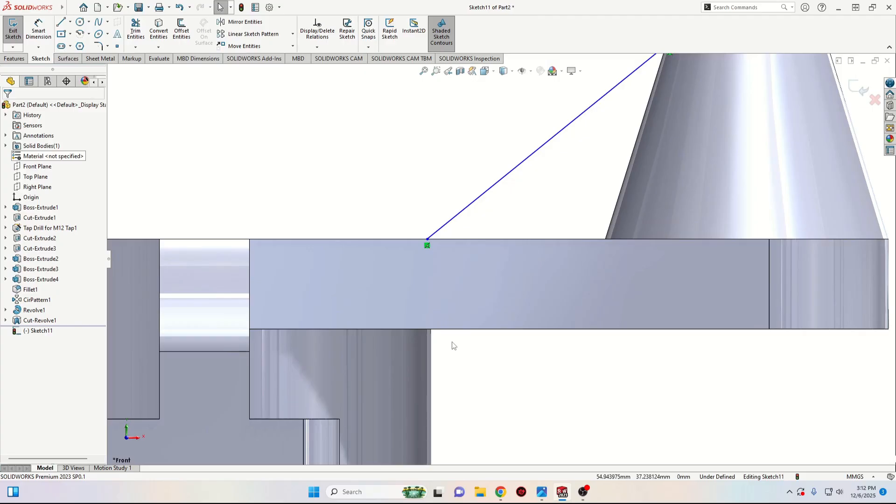
left_click(433, 344)
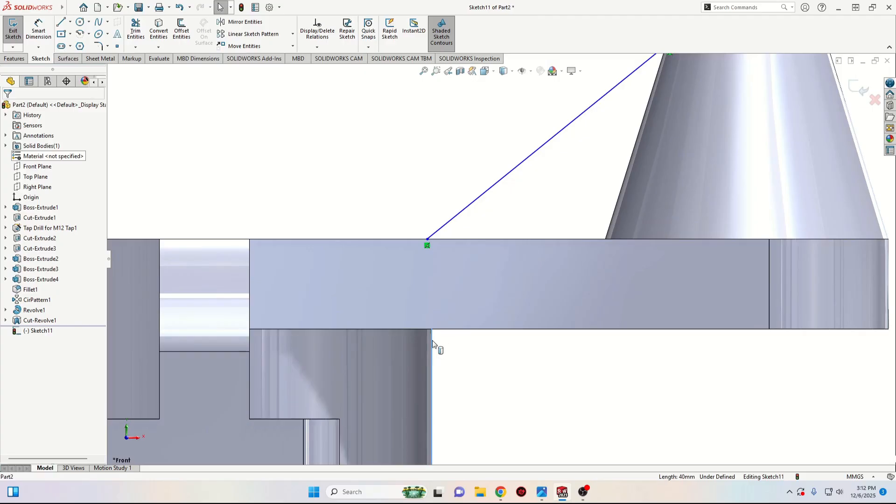
left_click(427, 239, "ctrl")
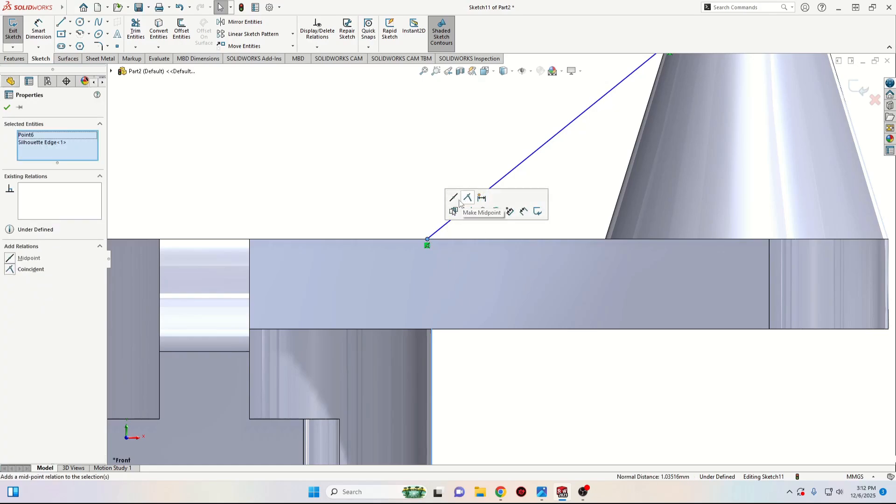
left_click(468, 201)
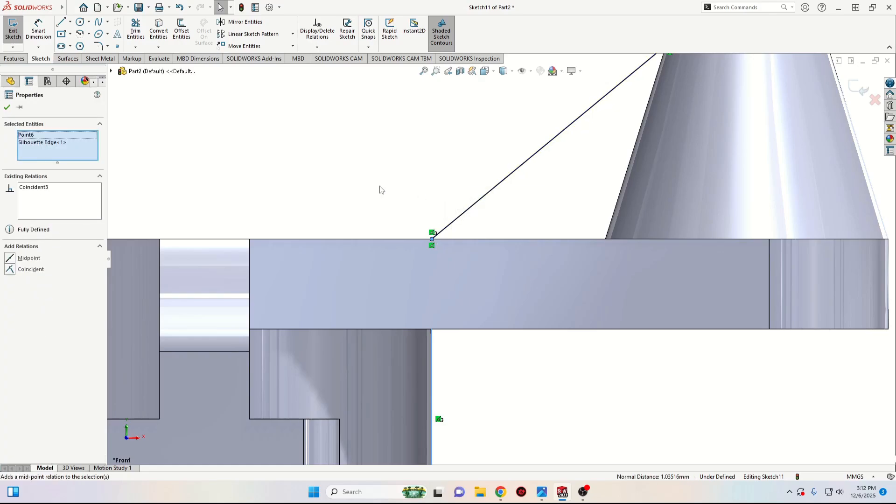
left_click(381, 190)
- Dimension the short horizontal line at the boss's top as 0.2 mm and end dimensioning
scroll(406, 206, "up", 4)
middle_click_drag(499, 193, 416, 252, "ctrl")
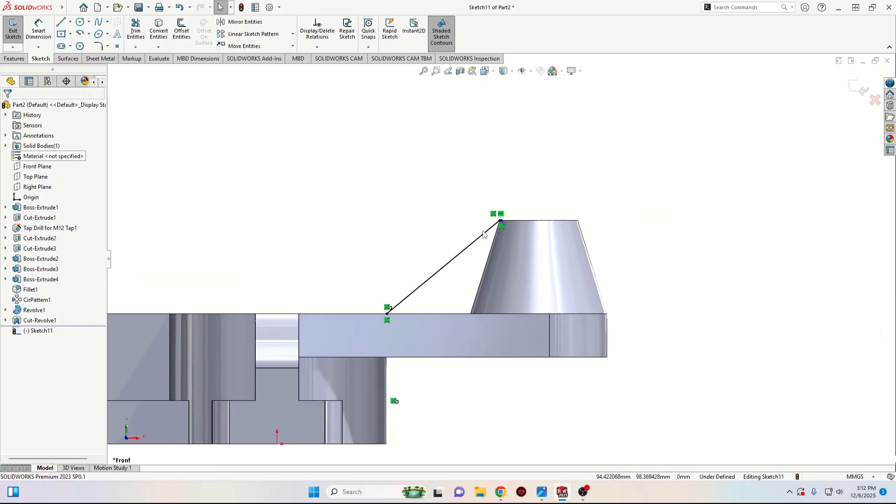
scroll(500, 245, "down", 8)
scroll(499, 245, "down", 2)
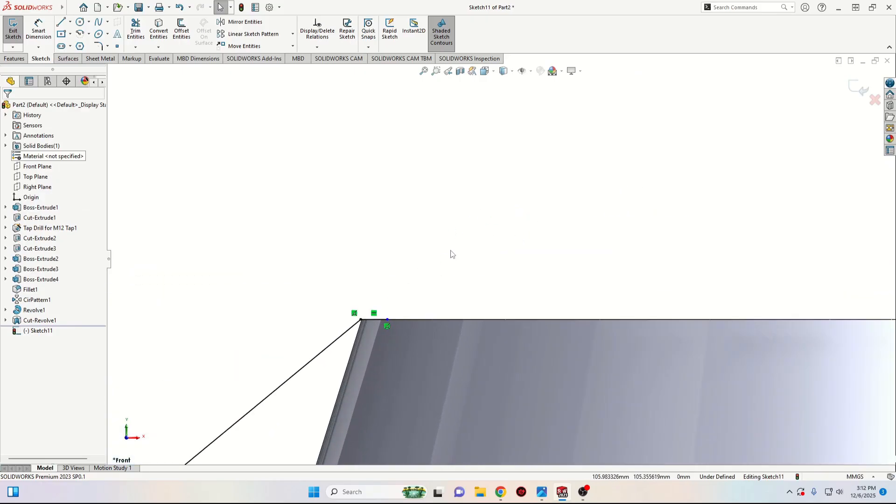
left_click(38, 30)
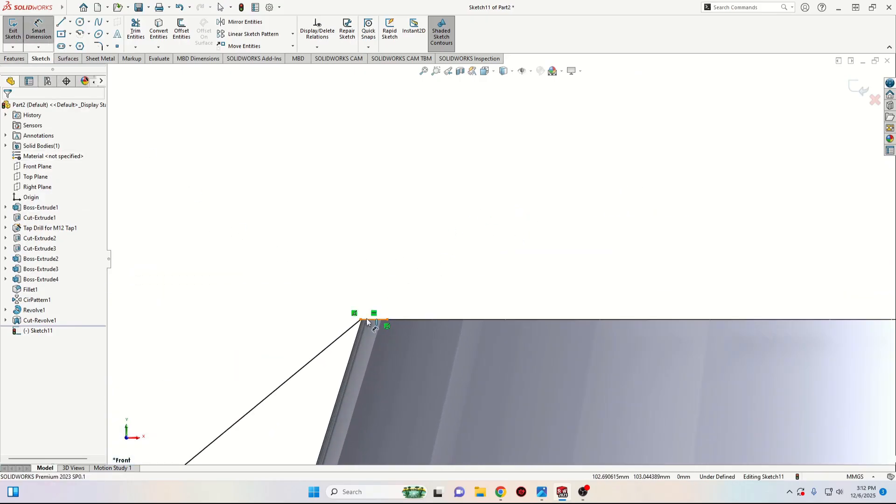
left_click(366, 318)
left_click(366, 260)
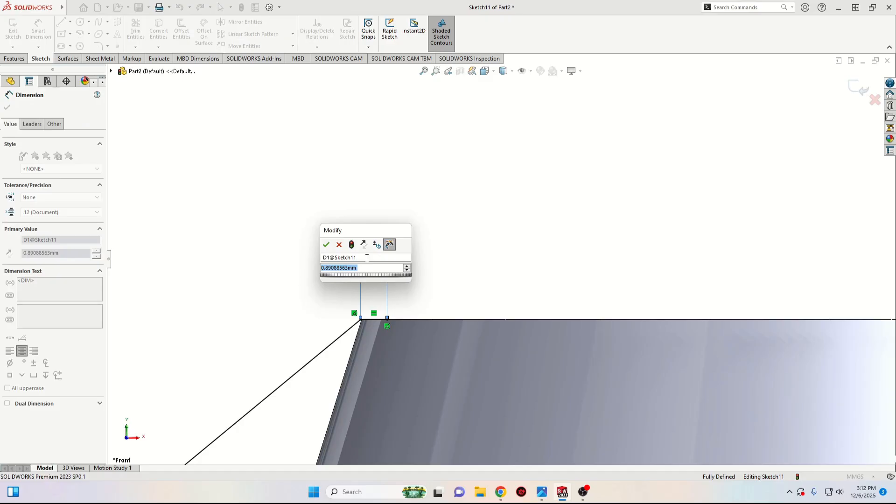
type("0.2")
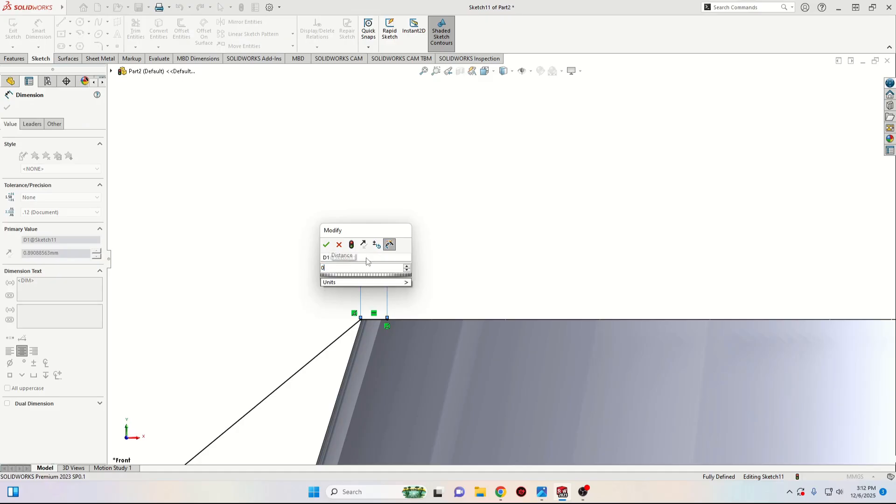
key("Return")
right_click(246, 260)
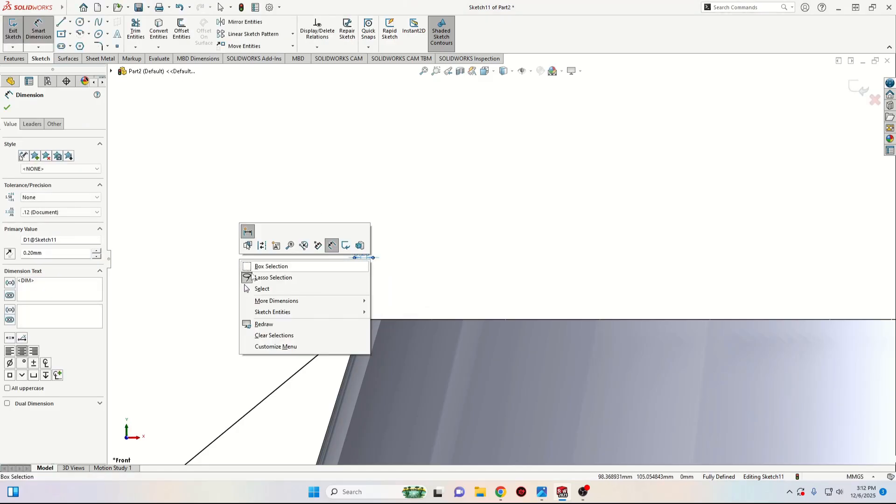
left_click(269, 290)
- Create a rib from the sloping profile, 10 mm thick on both sides, filling toward the arm and the boss
scroll(281, 295, "up", 3)
scroll(287, 297, "up", 3)
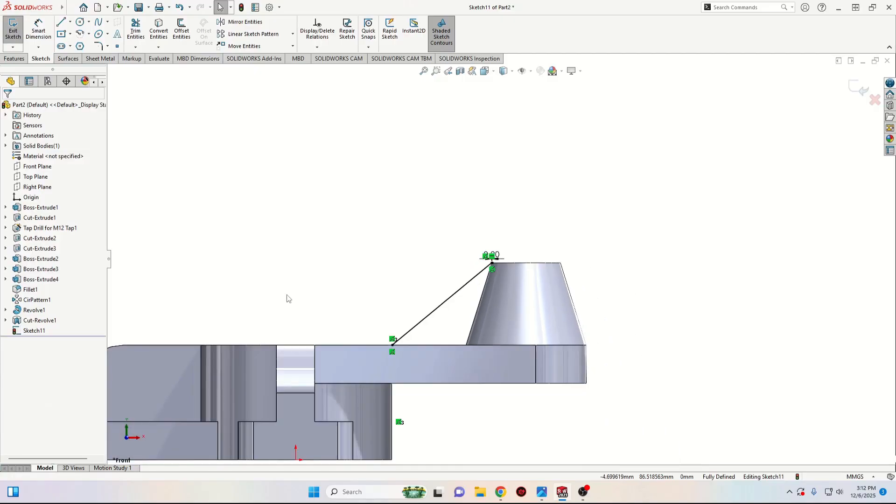
scroll(370, 288, "down", 2)
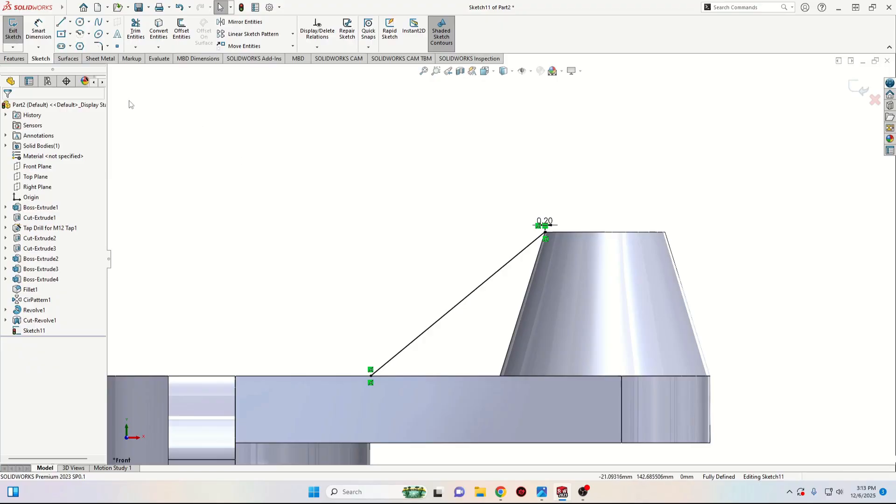
left_click(14, 59)
left_click(301, 23)
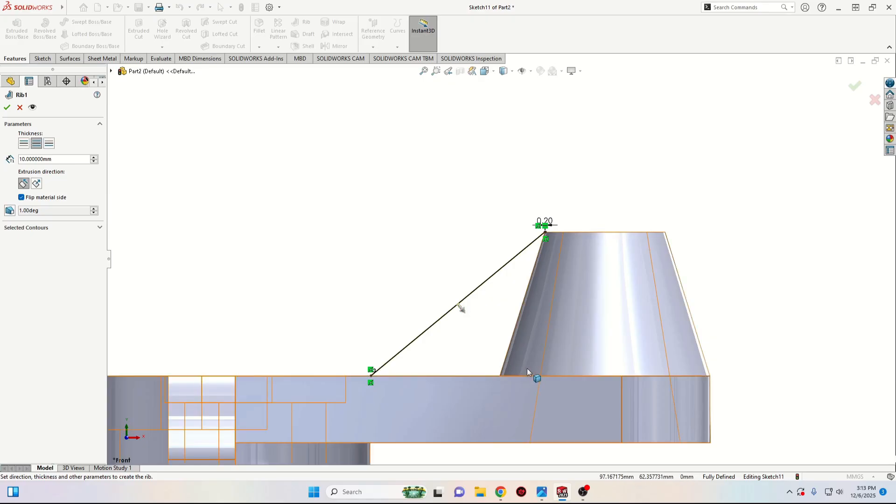
middle_click_drag(485, 383, 420, 322)
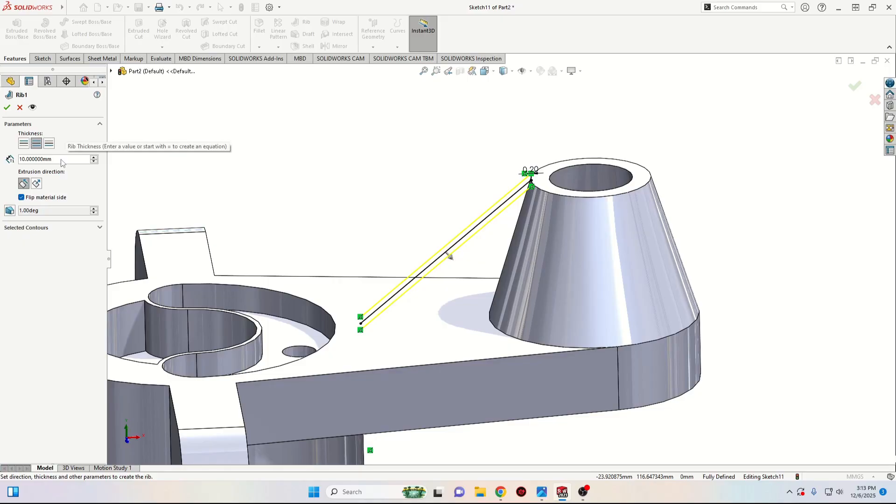
left_click(7, 108)
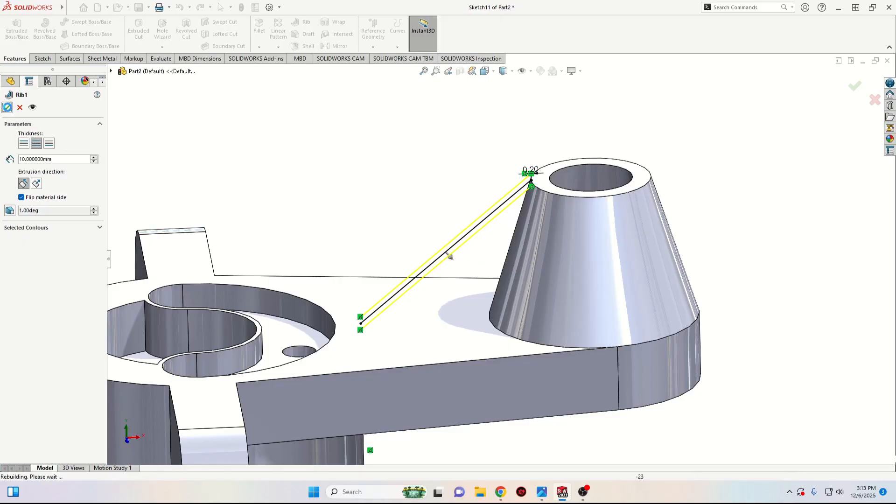
middle_click_drag(363, 204, 377, 259)
scroll(367, 233, "up", 8)
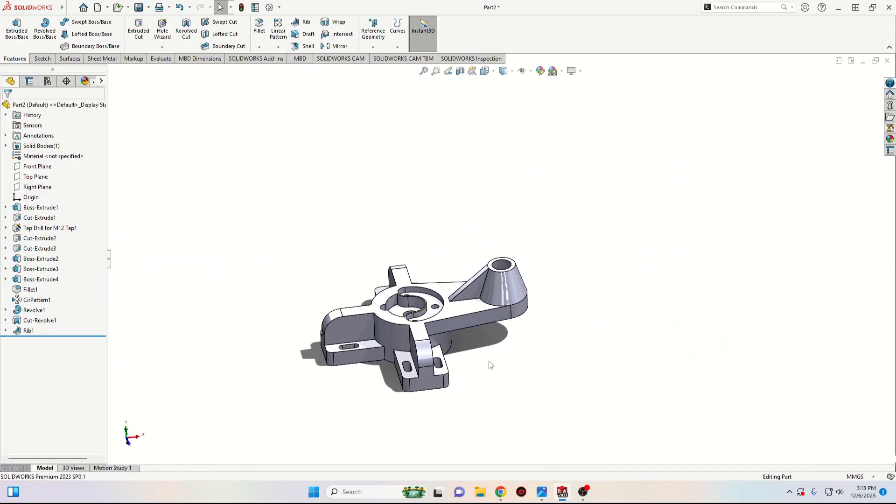
middle_click_drag(490, 365, 473, 345)
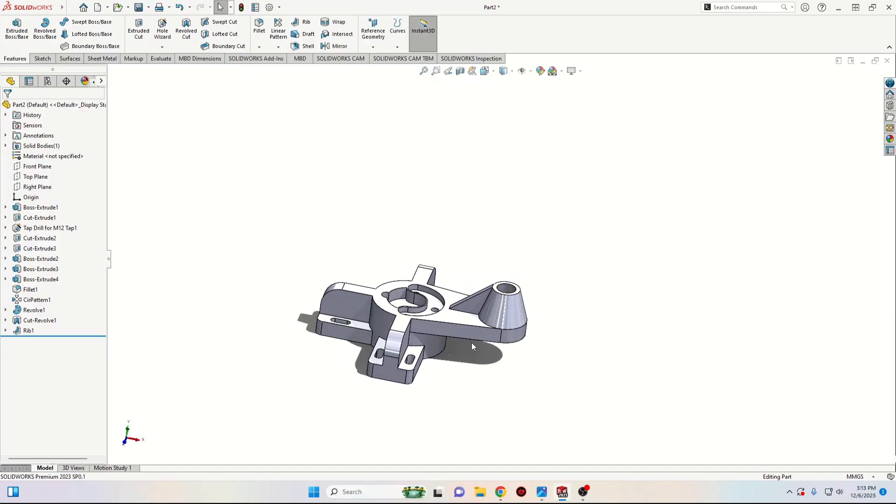
middle_click_drag(489, 378, 429, 335)
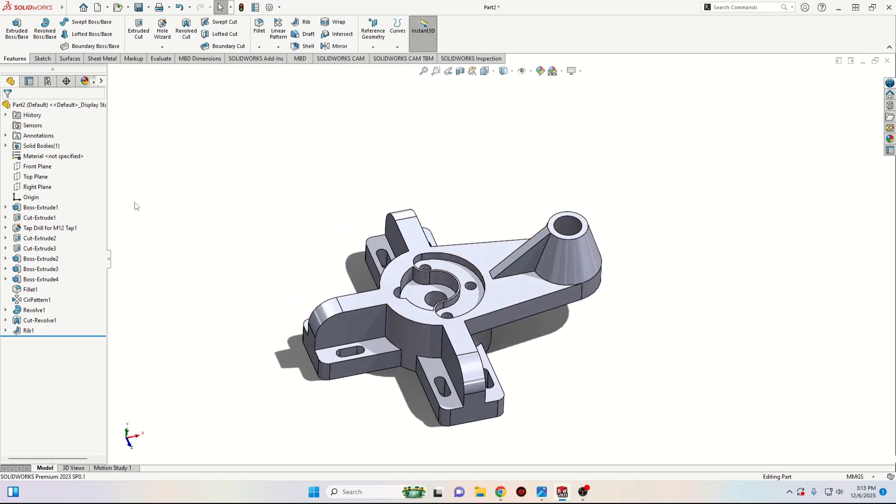
- Assign the steel material AISI 1020 to the part
right_click(54, 158)
left_click(87, 163)
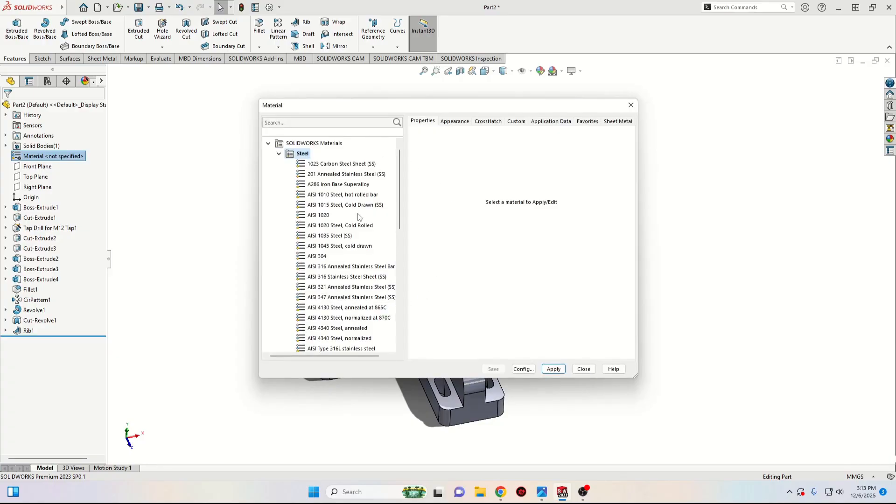
left_click(280, 156)
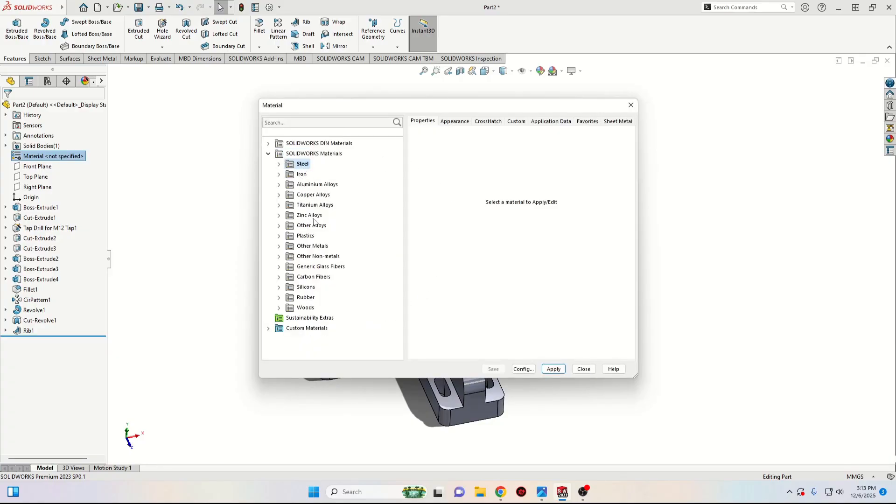
left_click(280, 164)
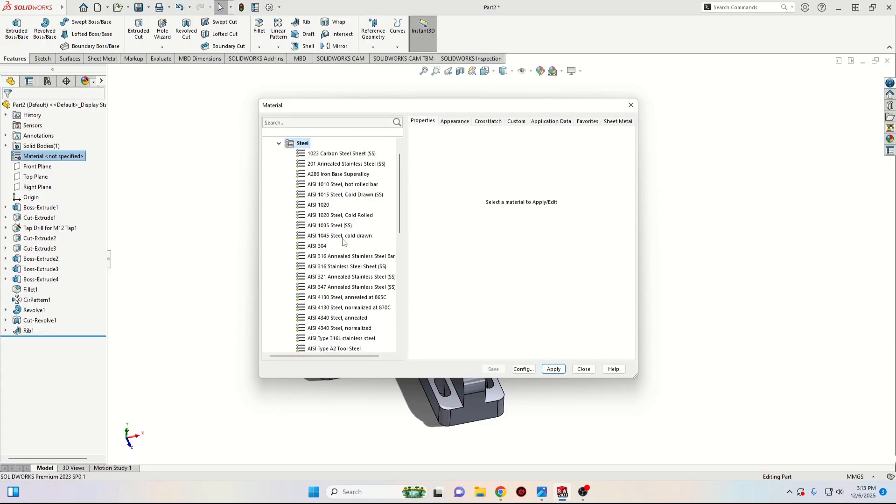
left_click(317, 205)
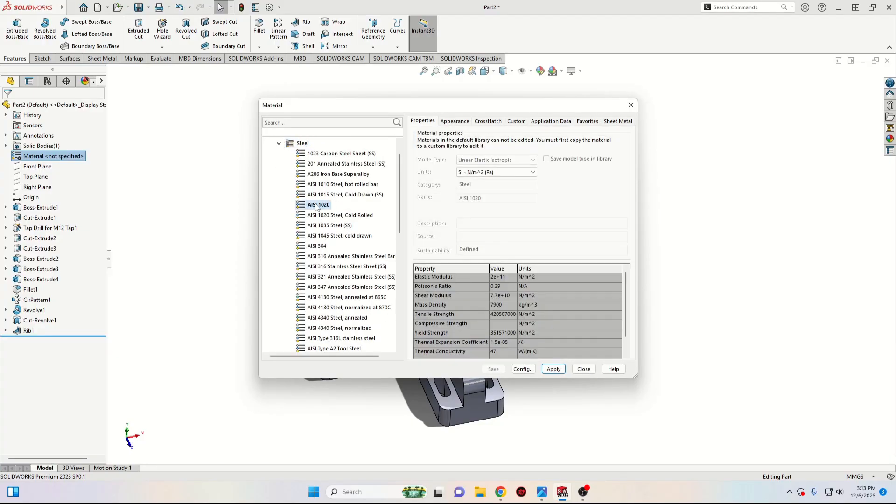
left_click(554, 369)
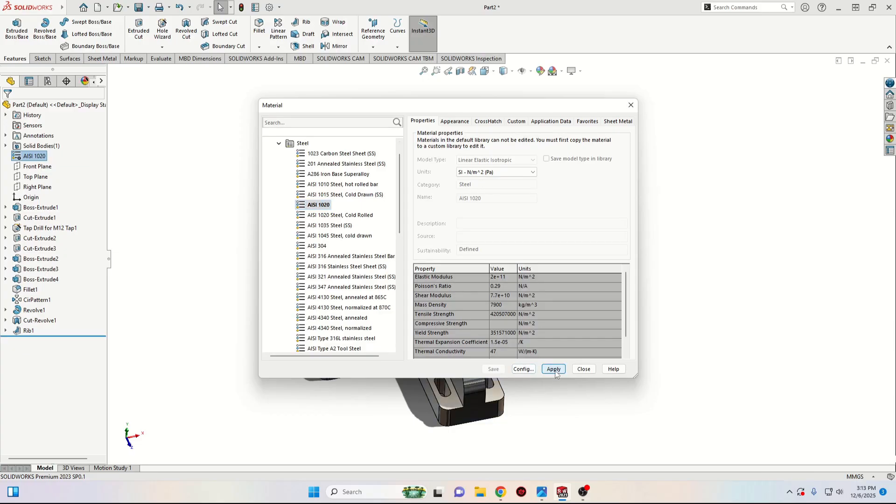
left_click(583, 369)
middle_click_drag(558, 363, 547, 436)
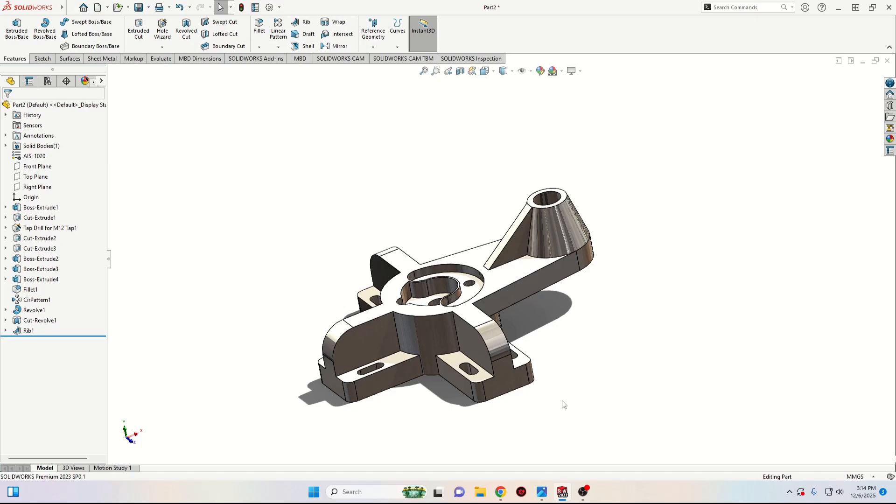
middle_click_drag(564, 404, 585, 352)
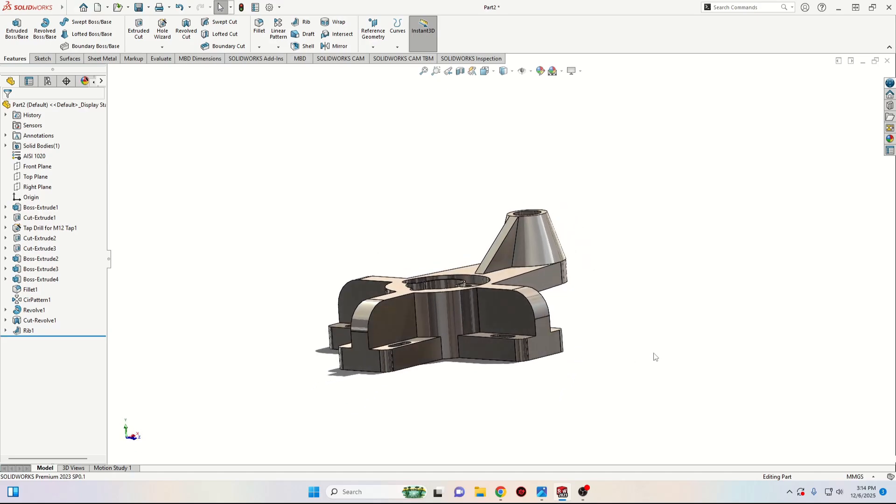